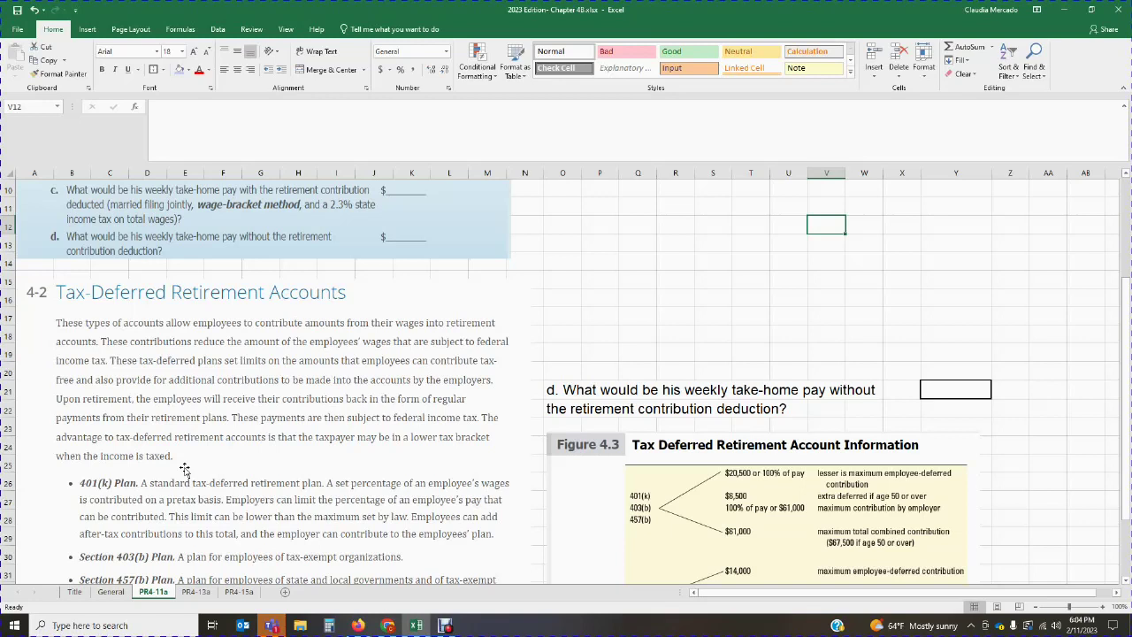
# Enter $14,000 in cell Y2 as the maximum retirement fund contribution for question a
pyautogui.scroll(3, 184, 469)
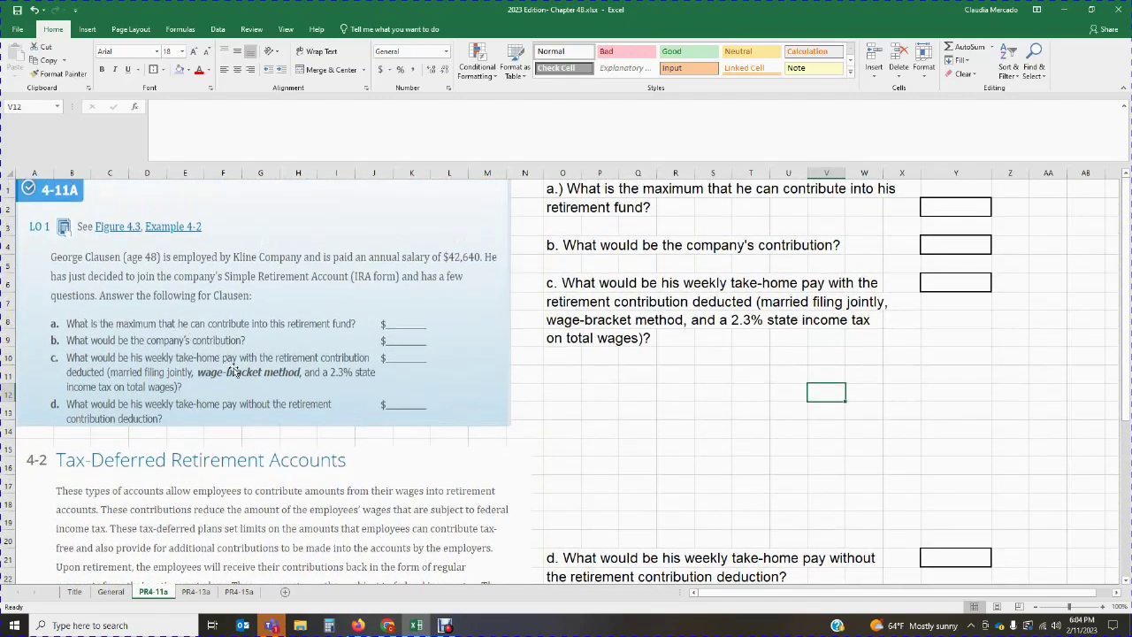
pyautogui.scroll(-6, 397, 422)
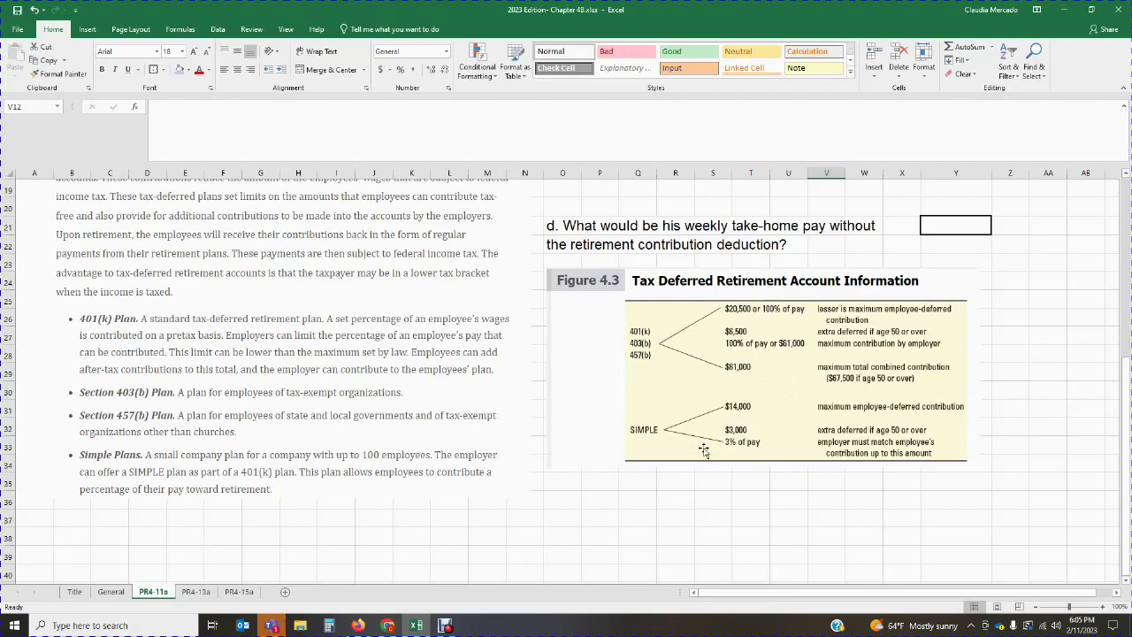
pyautogui.scroll(6, 255, 264)
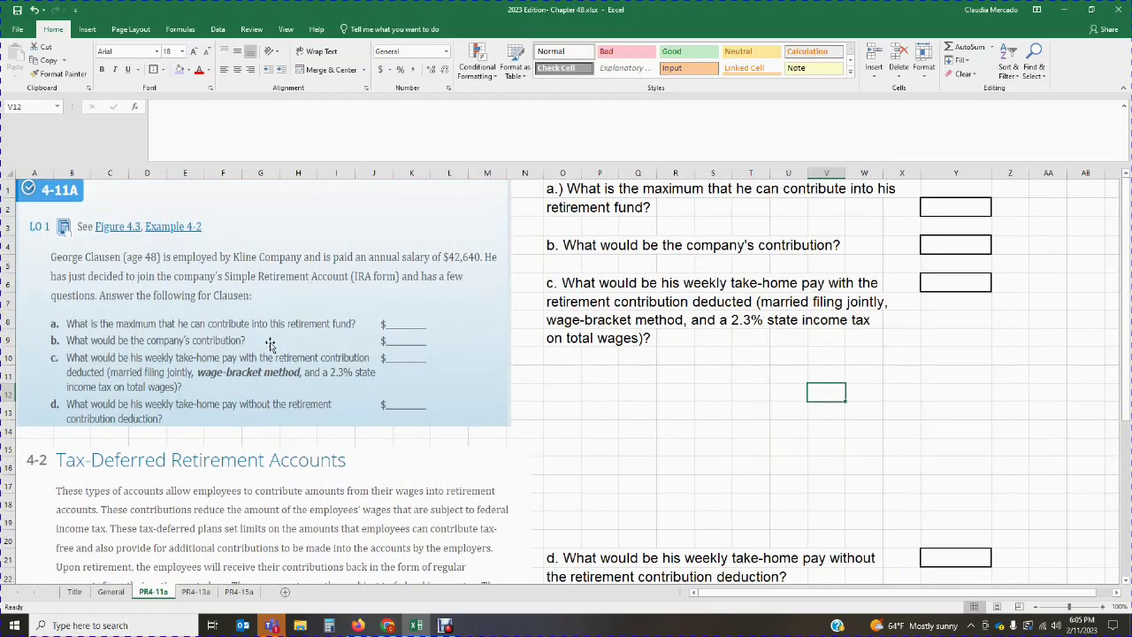
pyautogui.scroll(-5, 639, 438)
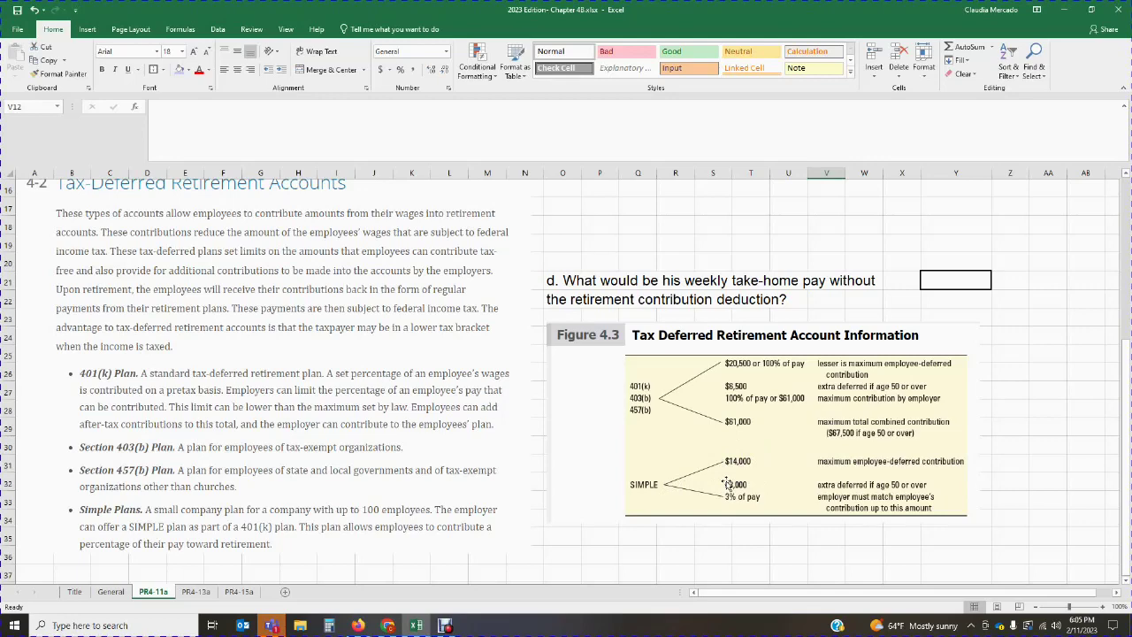
pyautogui.scroll(5, 727, 483)
pyautogui.click(944, 211)
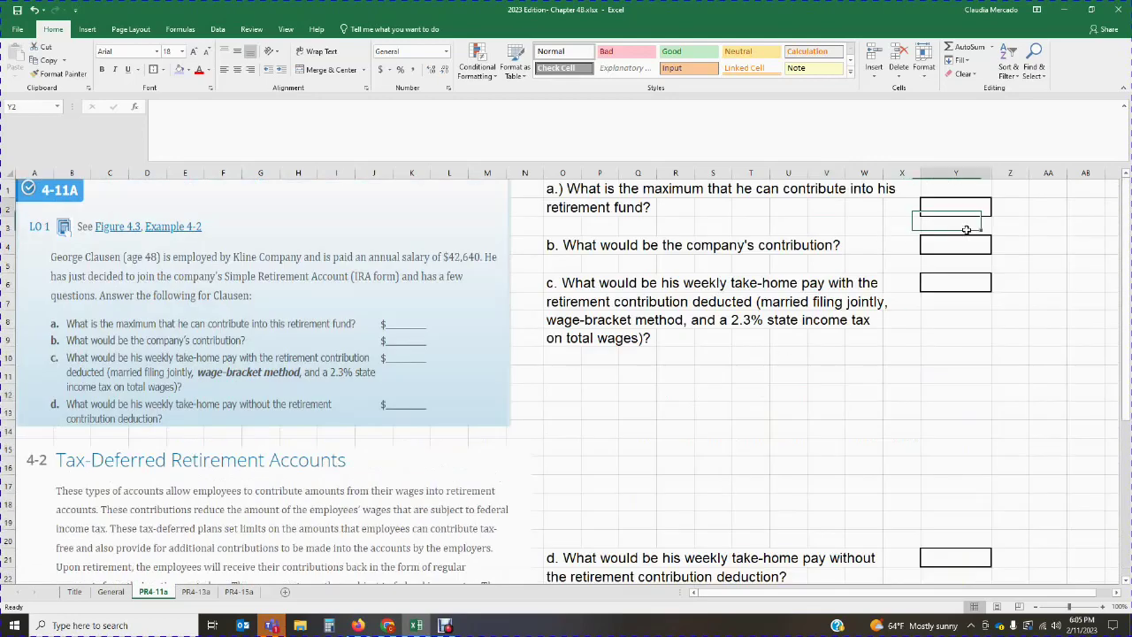
pyautogui.write('$14,000')
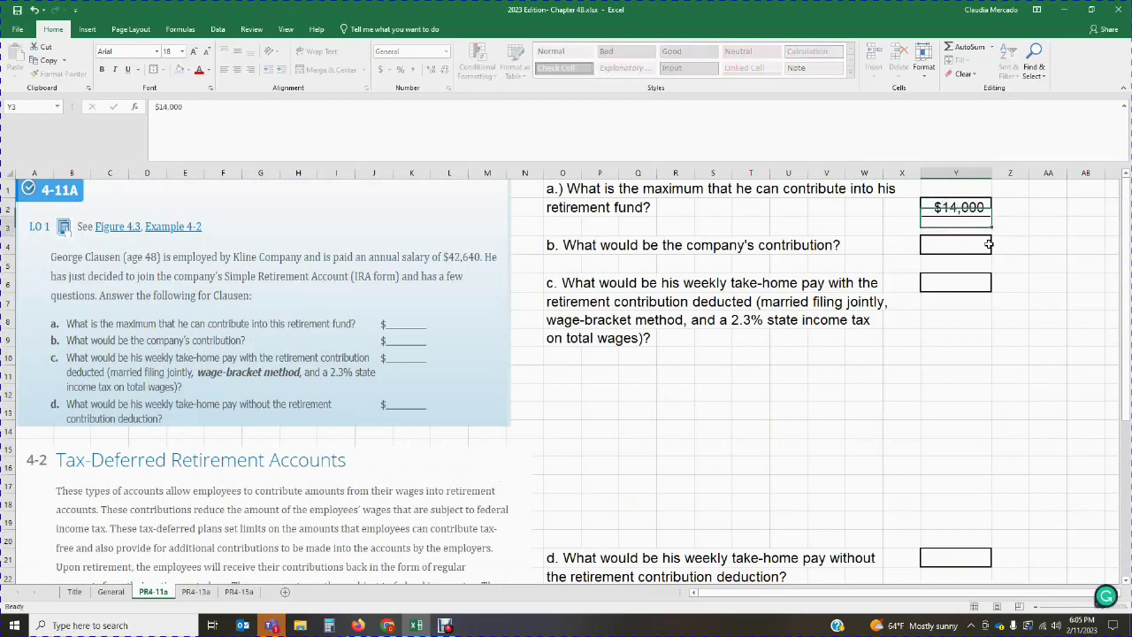
pyautogui.press('Return')
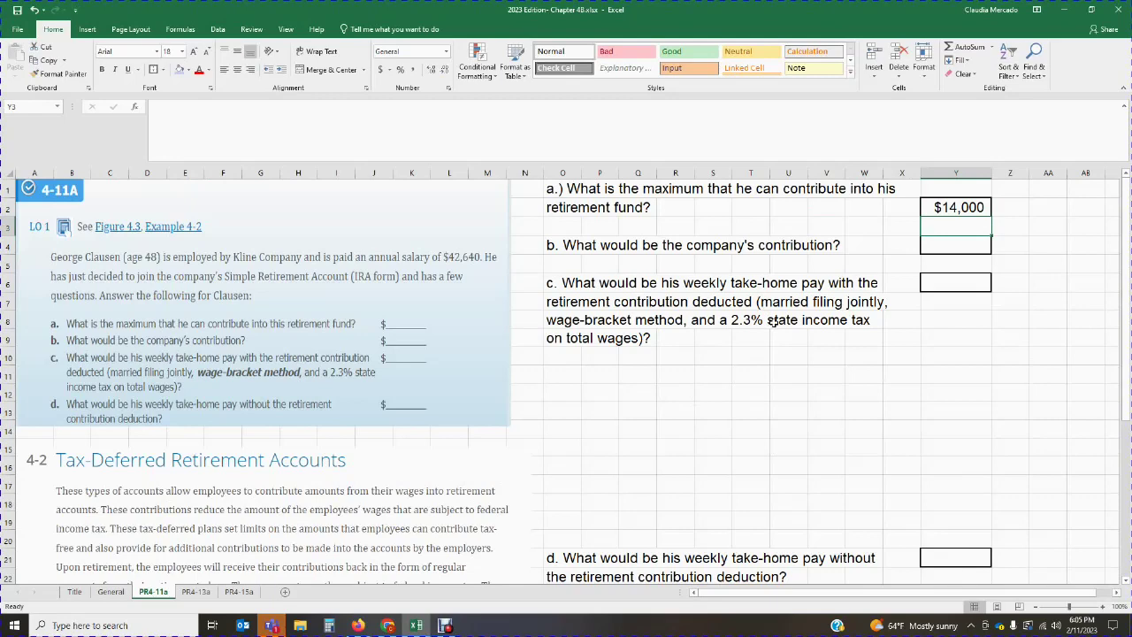
# Check the SIMPLE plan's employer match in Figure 4.3, and calculate 3% of the $42,640 salary in Calculator
pyautogui.click(830, 425)
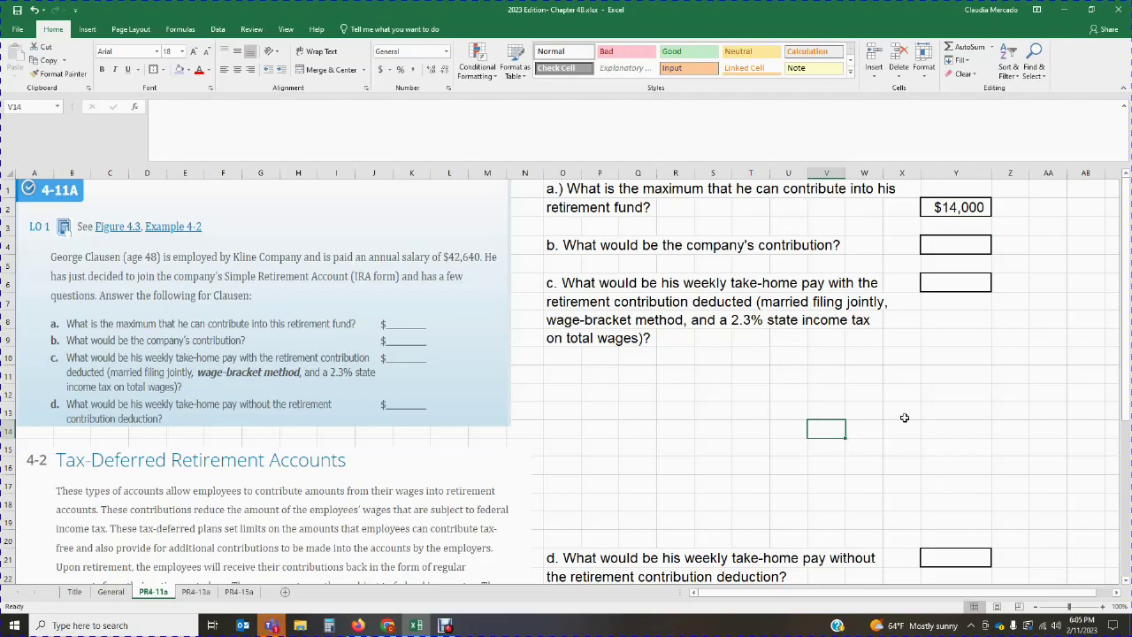
pyautogui.scroll(-7, 905, 418)
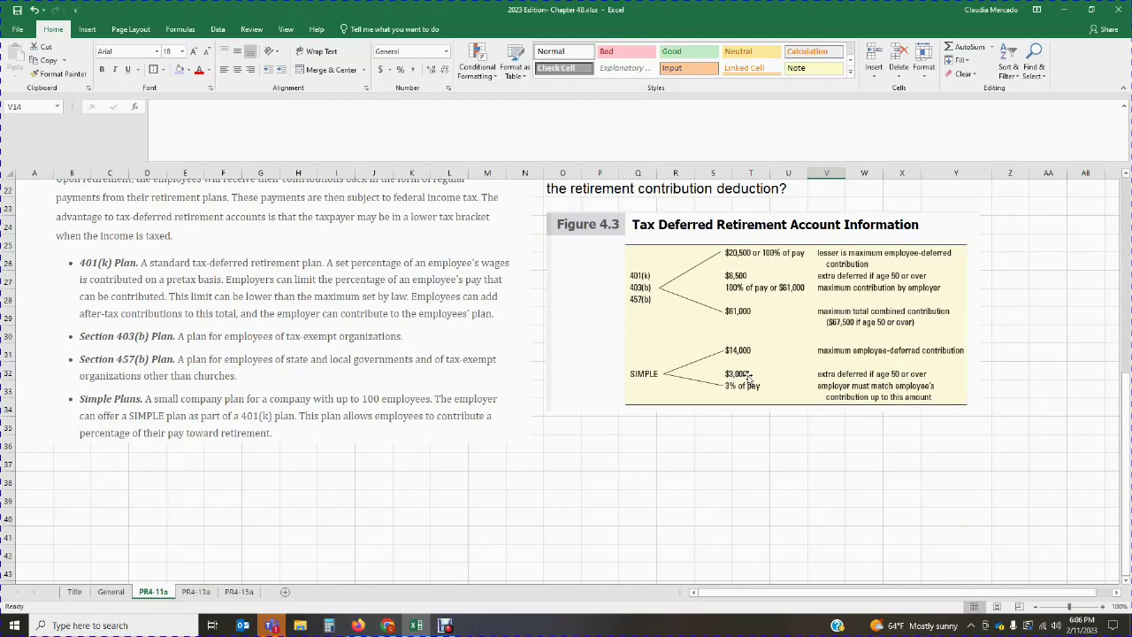
pyautogui.scroll(7, 747, 378)
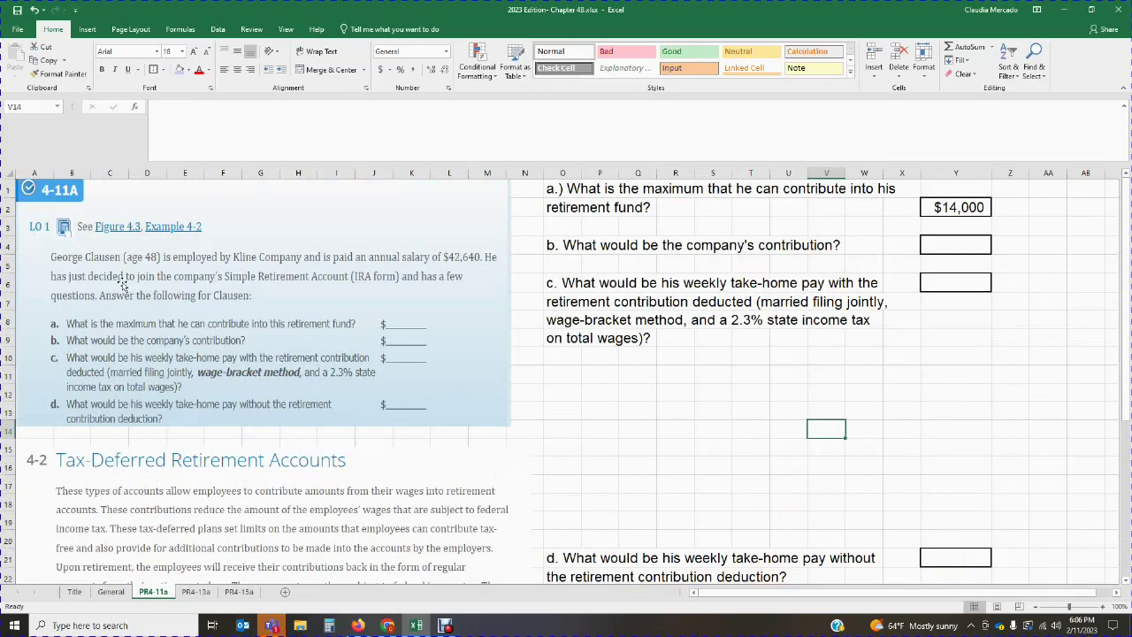
pyautogui.scroll(-4, 316, 303)
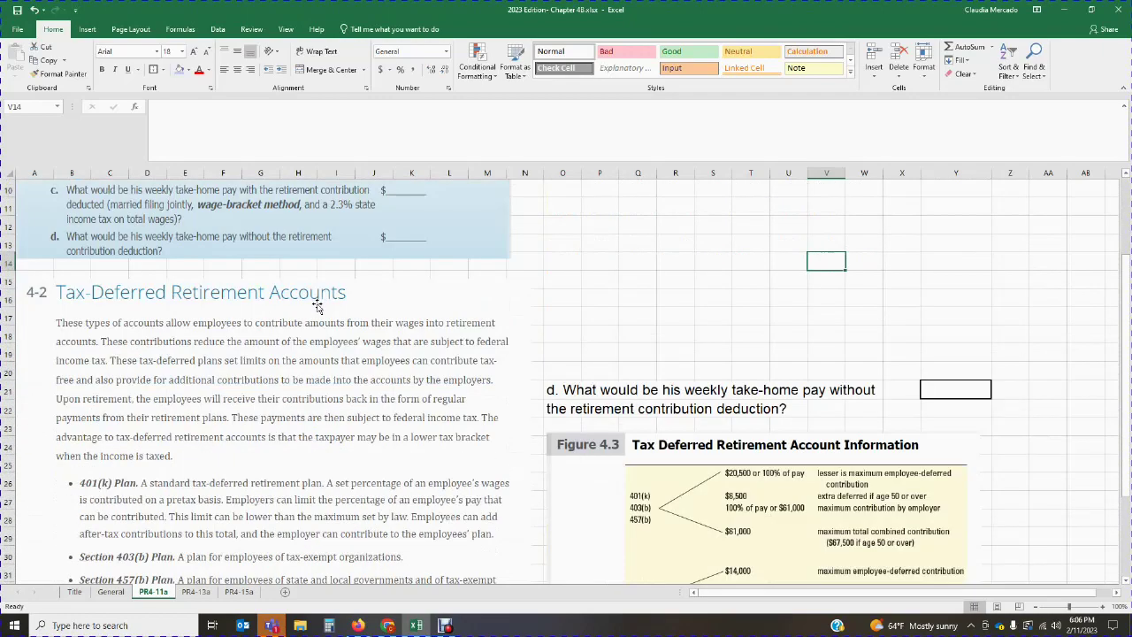
pyautogui.scroll(-2, 354, 325)
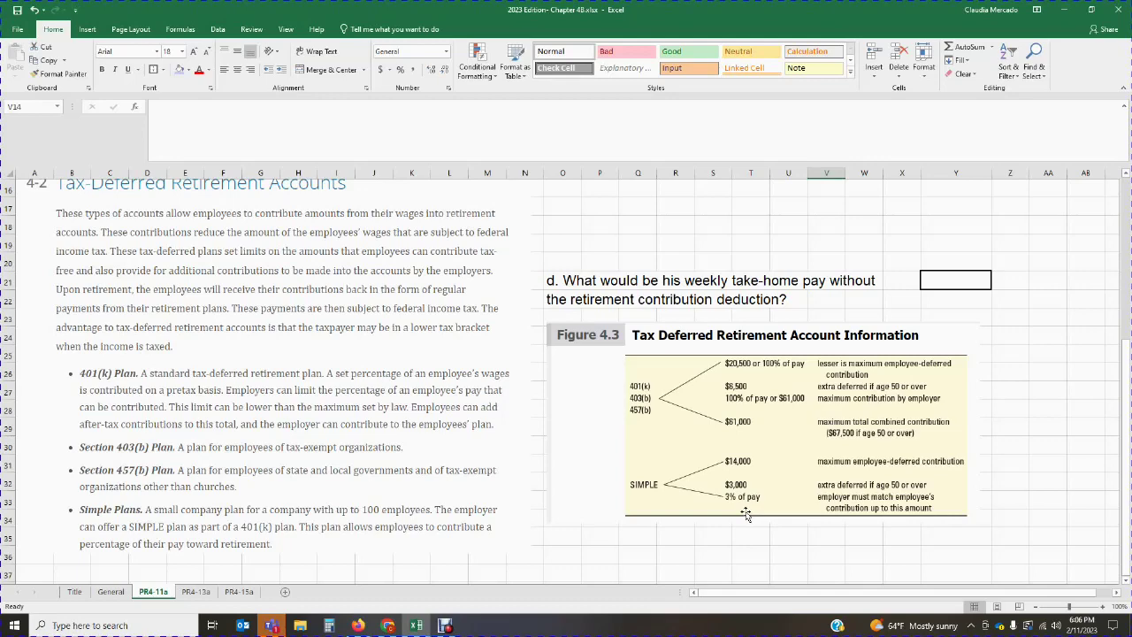
pyautogui.scroll(5, 745, 514)
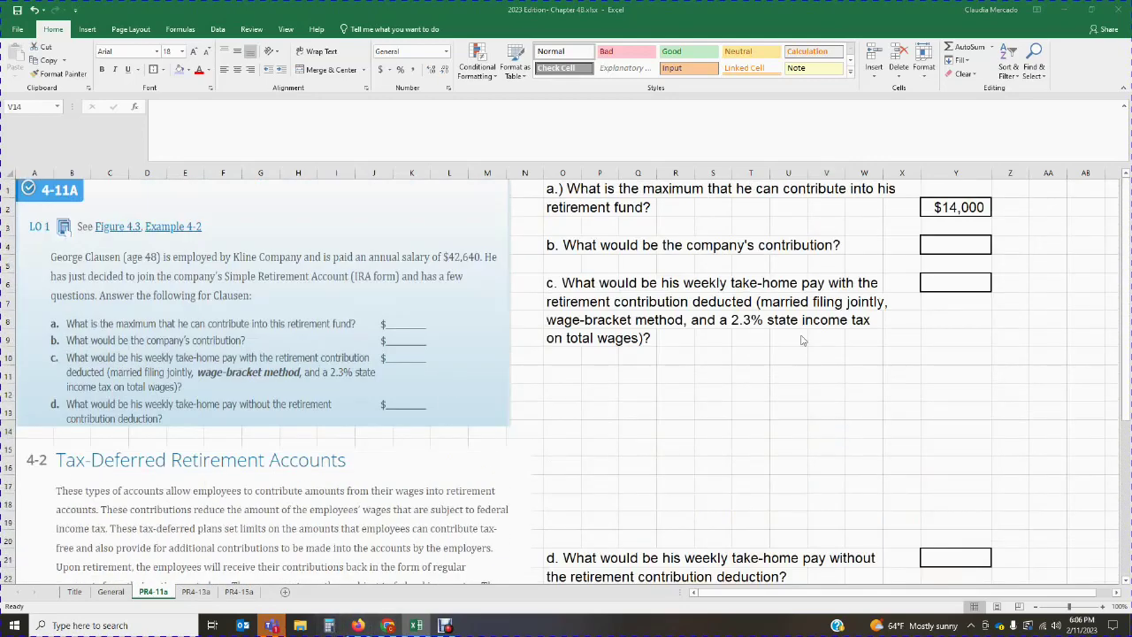
pyautogui.click(330, 625)
pyautogui.moveTo(221, 159); pyautogui.dragTo(681, 176)
pyautogui.write('426')
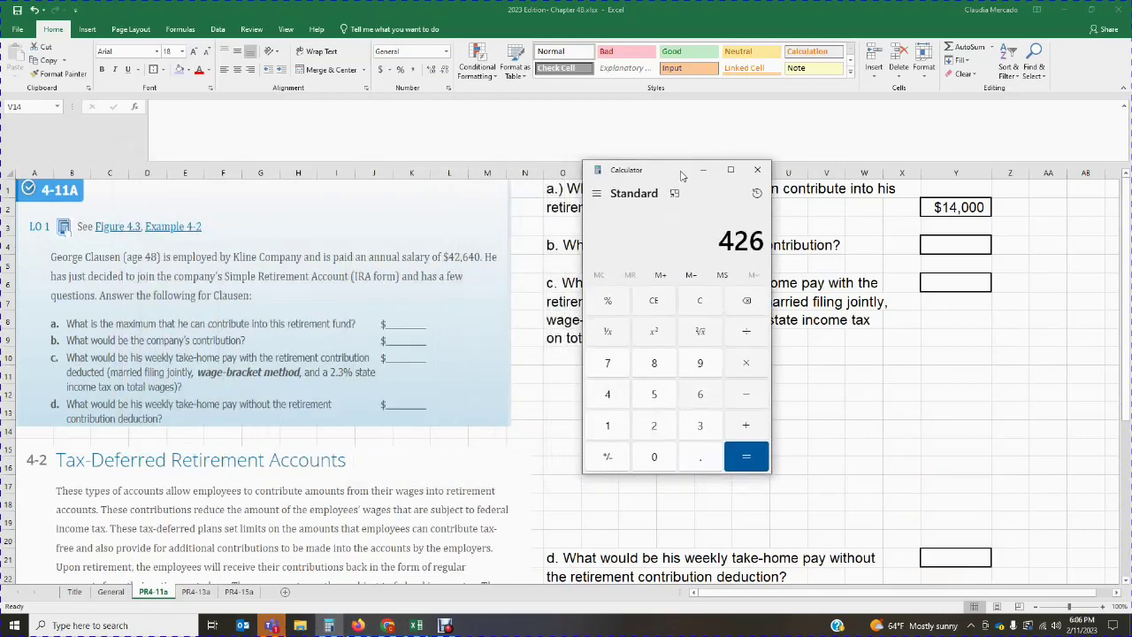
pyautogui.write('40*3%')
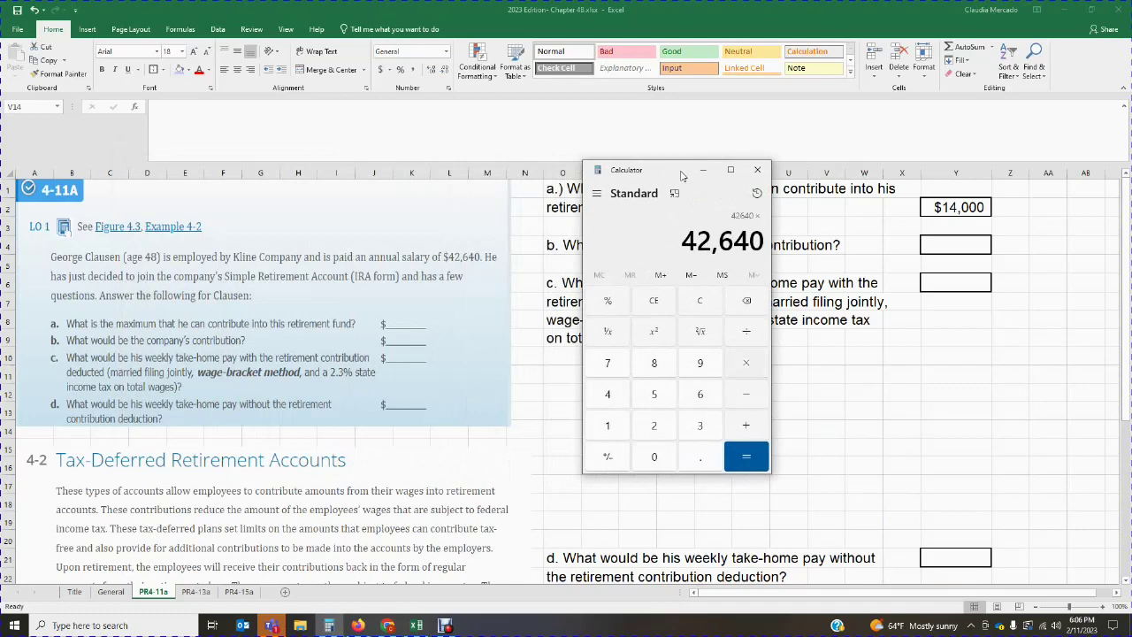
pyautogui.click(745, 456)
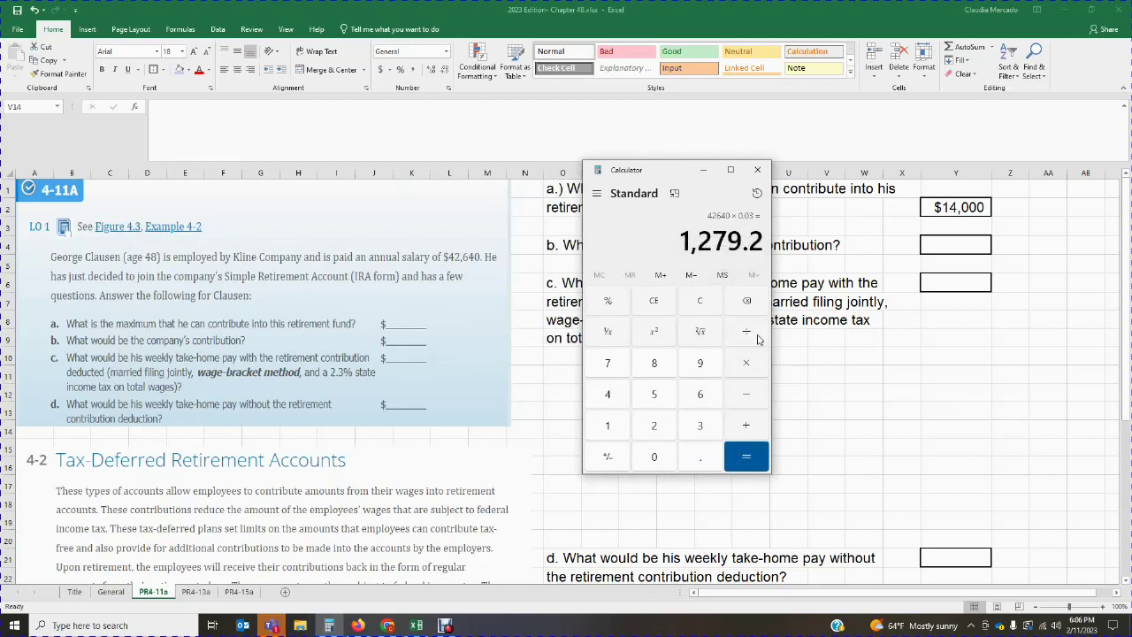
# Clear the calculation and work out 42,640 × 3% again
pyautogui.click(697, 302)
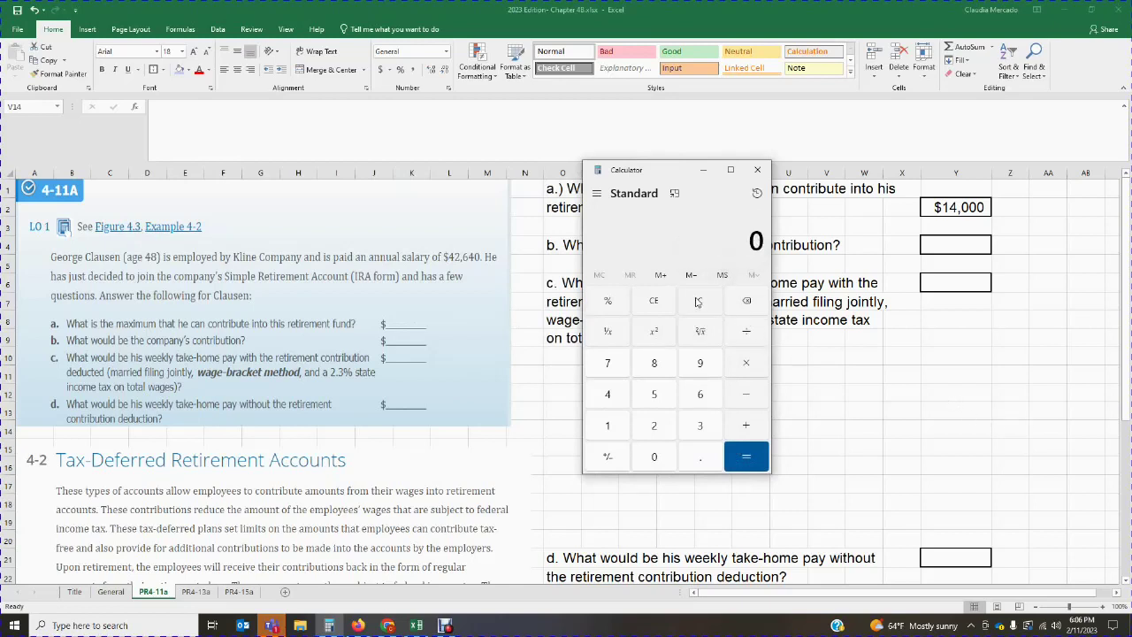
pyautogui.write('42640')
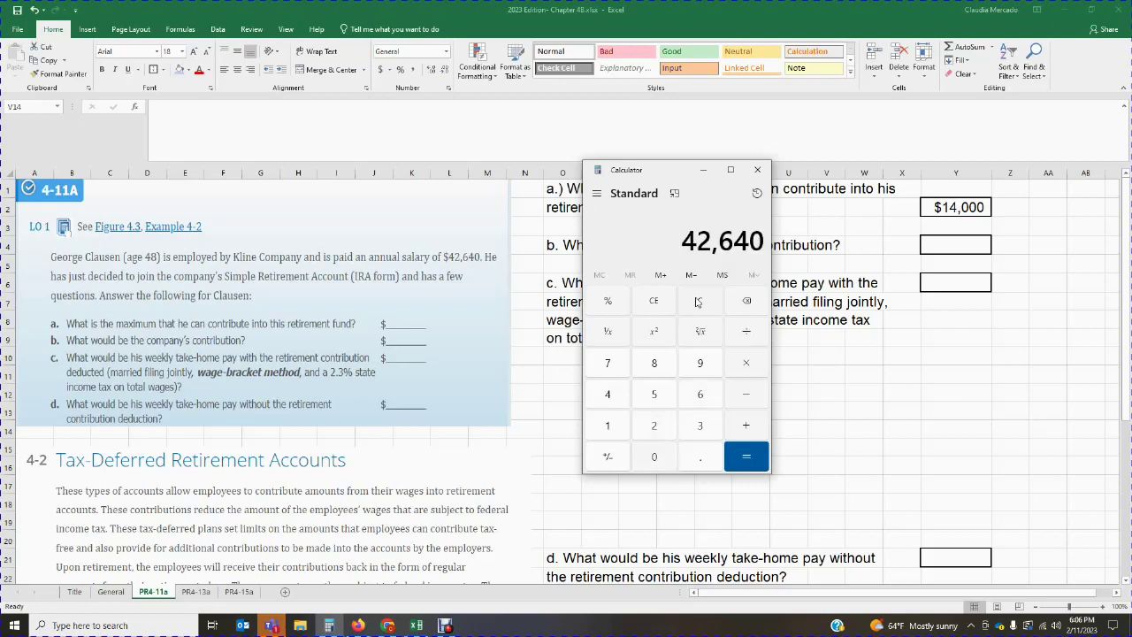
pyautogui.press('*')
pyautogui.write('3')
pyautogui.click(608, 301)
pyautogui.click(745, 455)
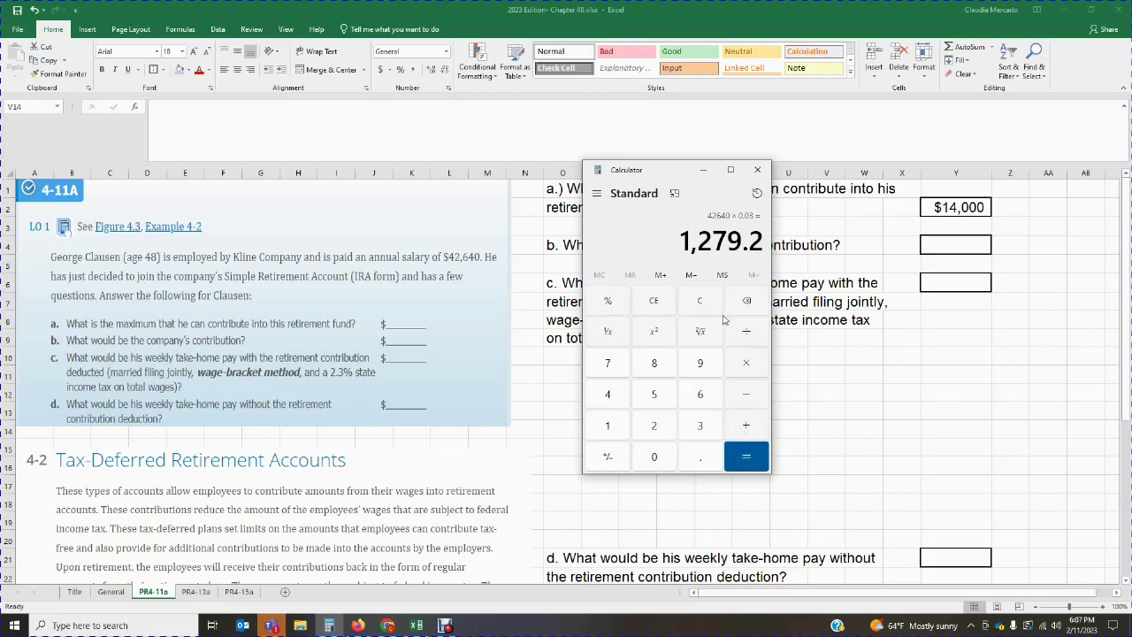
# Enter $1,279.20 in cell Y4 as the company's contribution for question b, and fit column Y to its contents
pyautogui.click(940, 250)
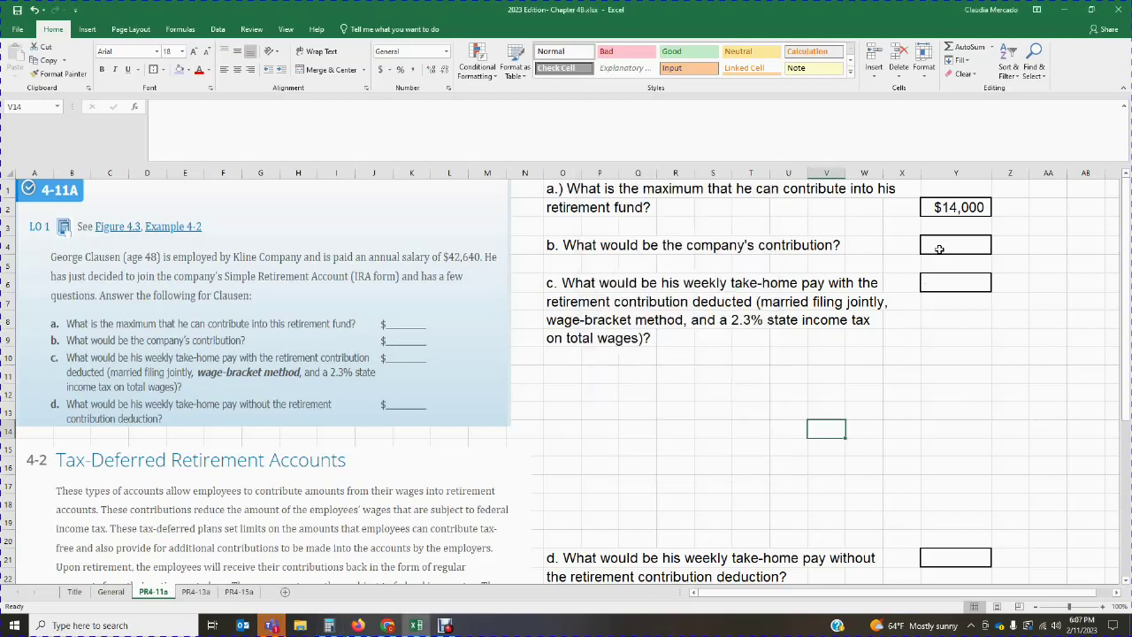
pyautogui.click(939, 249)
pyautogui.write('$1279.20')
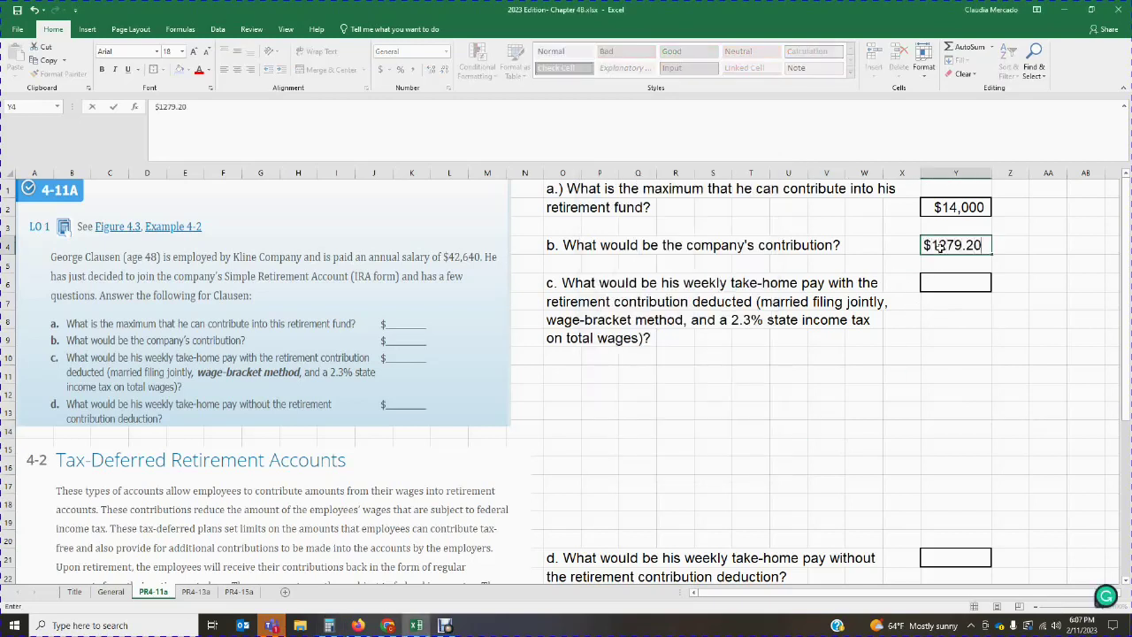
pyautogui.press('Return')
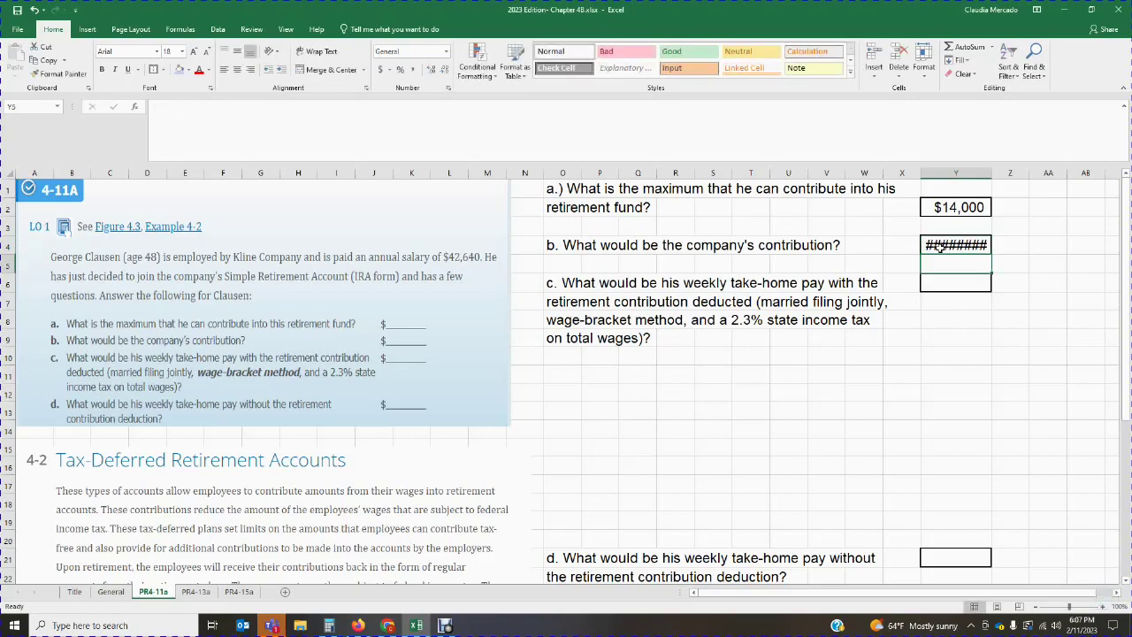
pyautogui.doubleClick(992, 172)
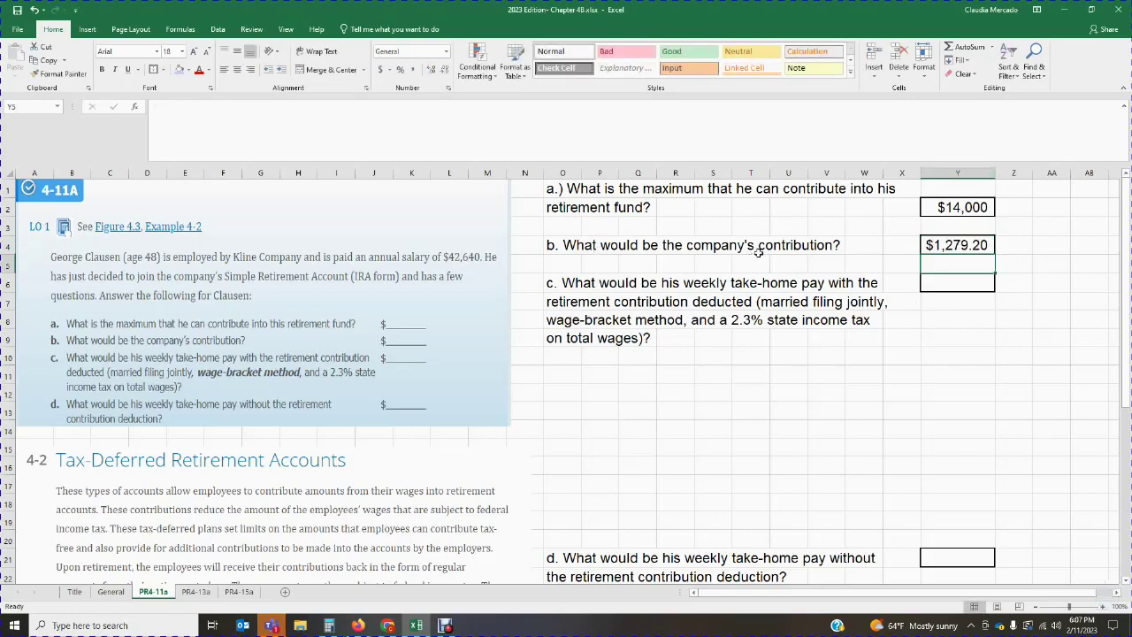
pyautogui.scroll(-6, 900, 427)
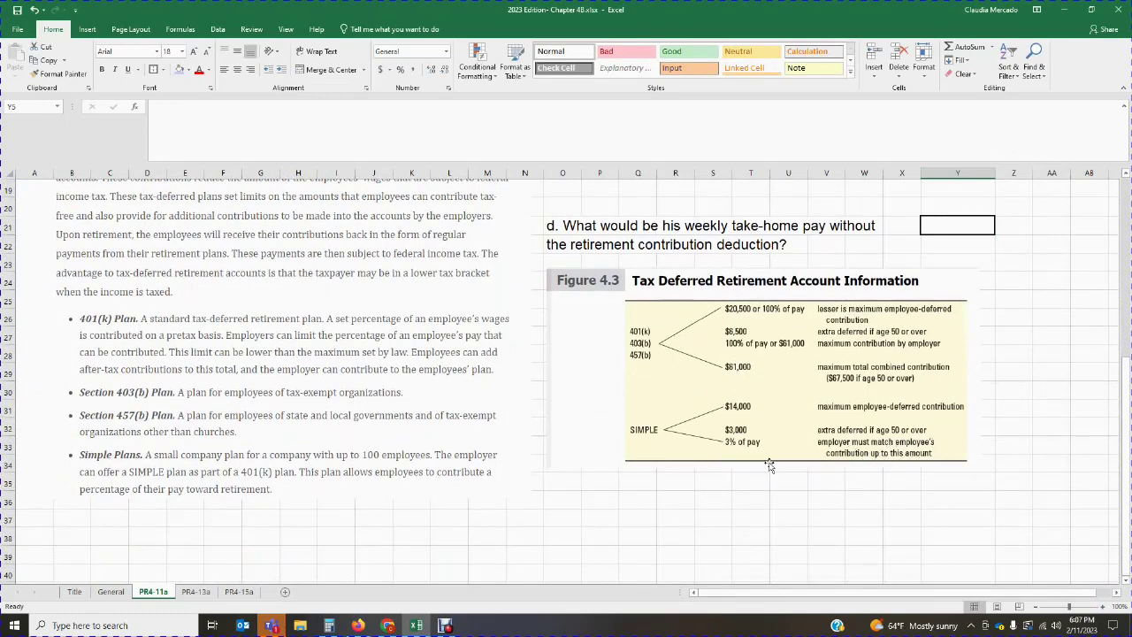
pyautogui.scroll(6, 743, 451)
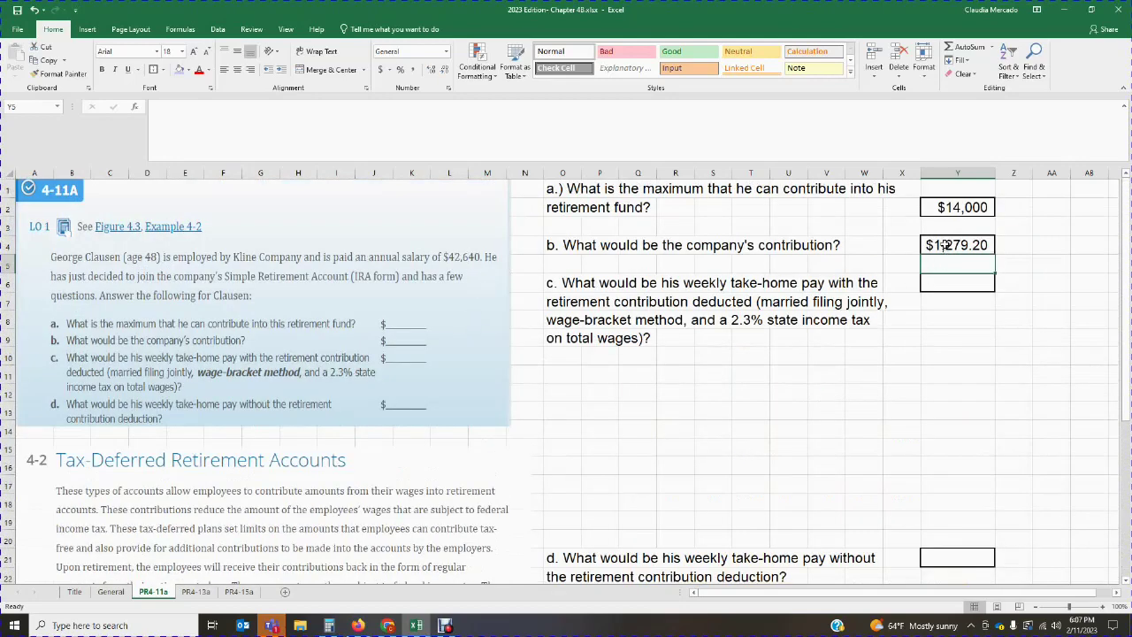
pyautogui.click(978, 343)
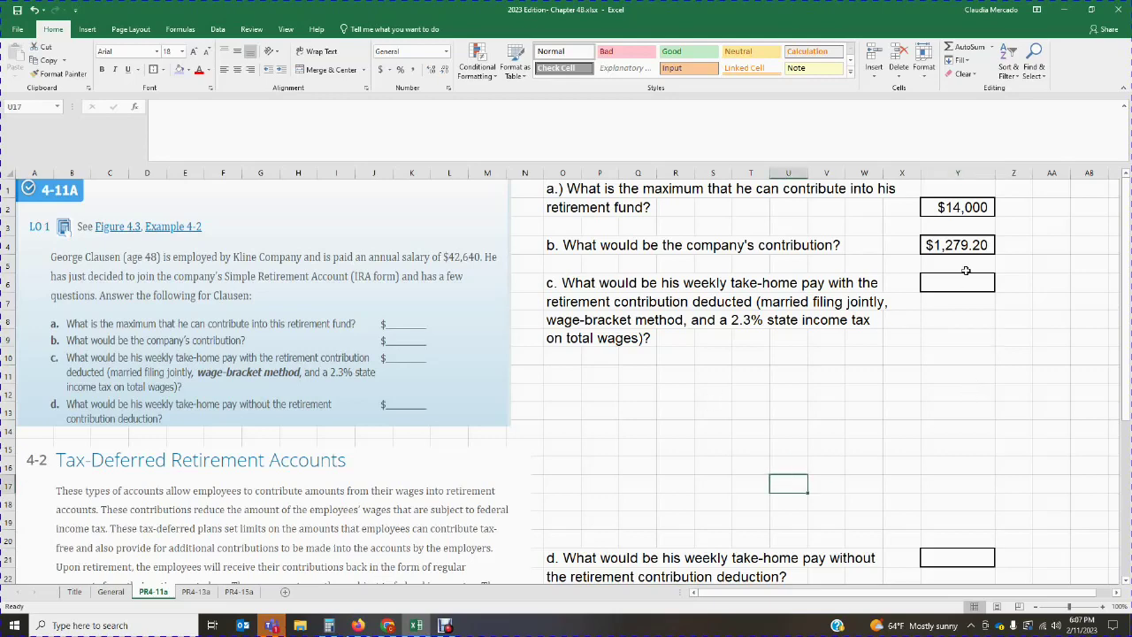
# Add the label "Weekly Pay" in cell O11 below question c
pyautogui.click(561, 376)
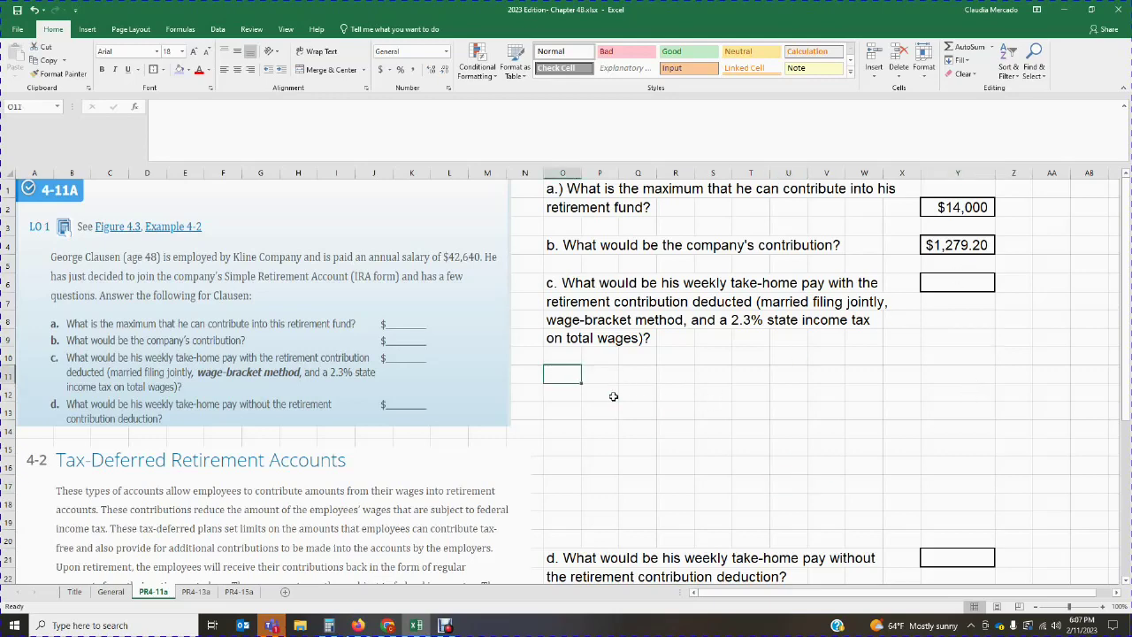
pyautogui.write('Weekly Pay')
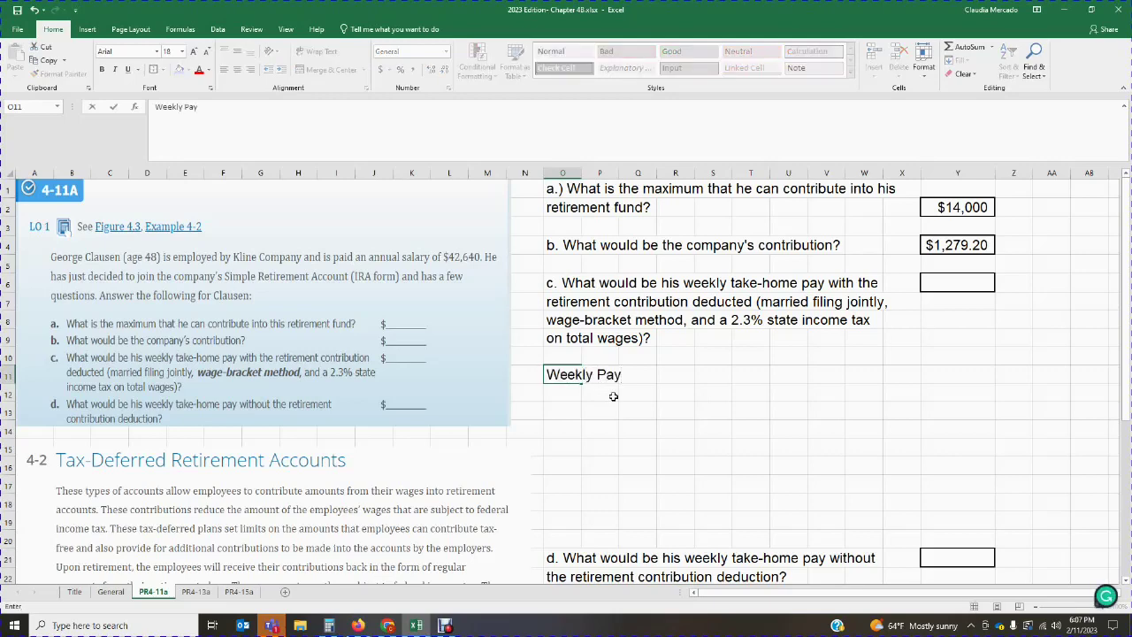
pyautogui.press('Right')
pyautogui.press('Right')
pyautogui.press('Right')
pyautogui.press('Right')
pyautogui.press('Right')
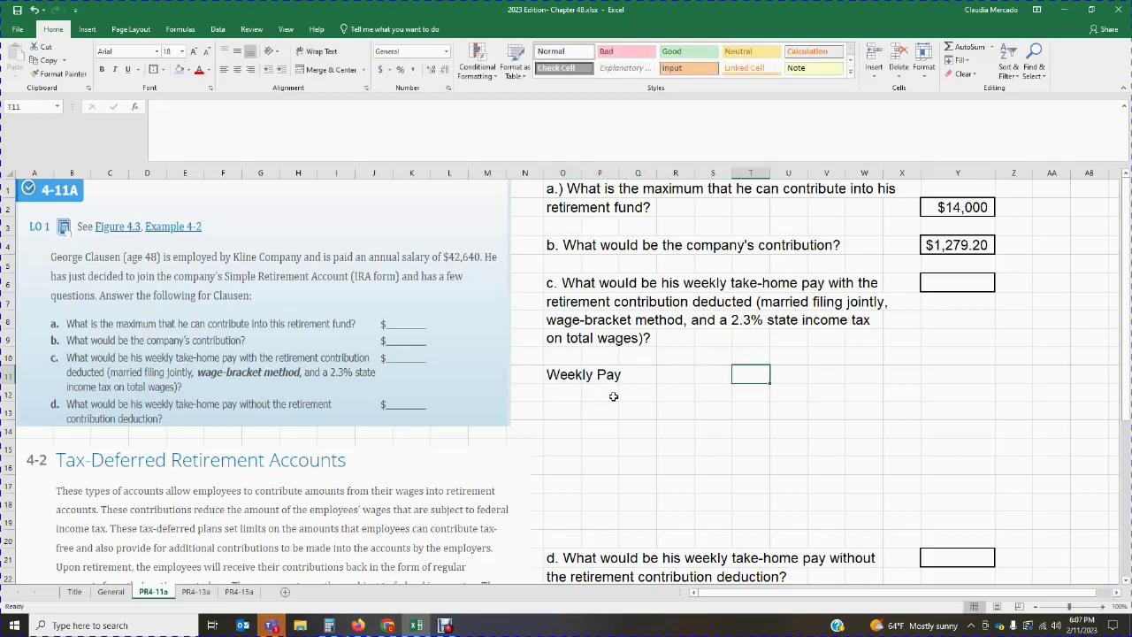
pyautogui.click(855, 380)
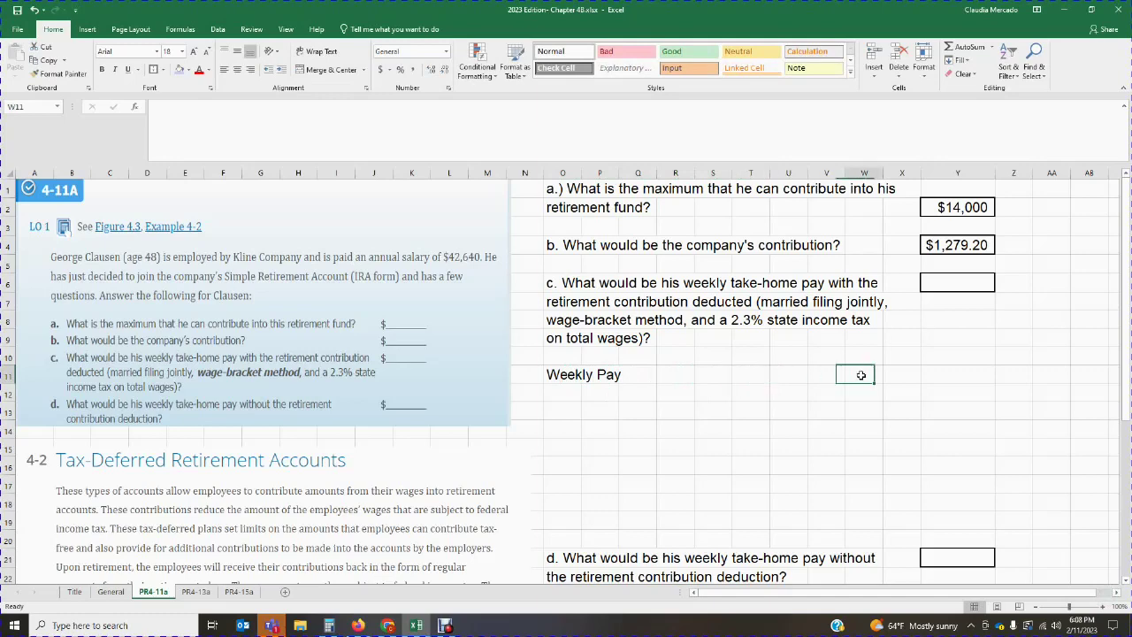
pyautogui.click(814, 381)
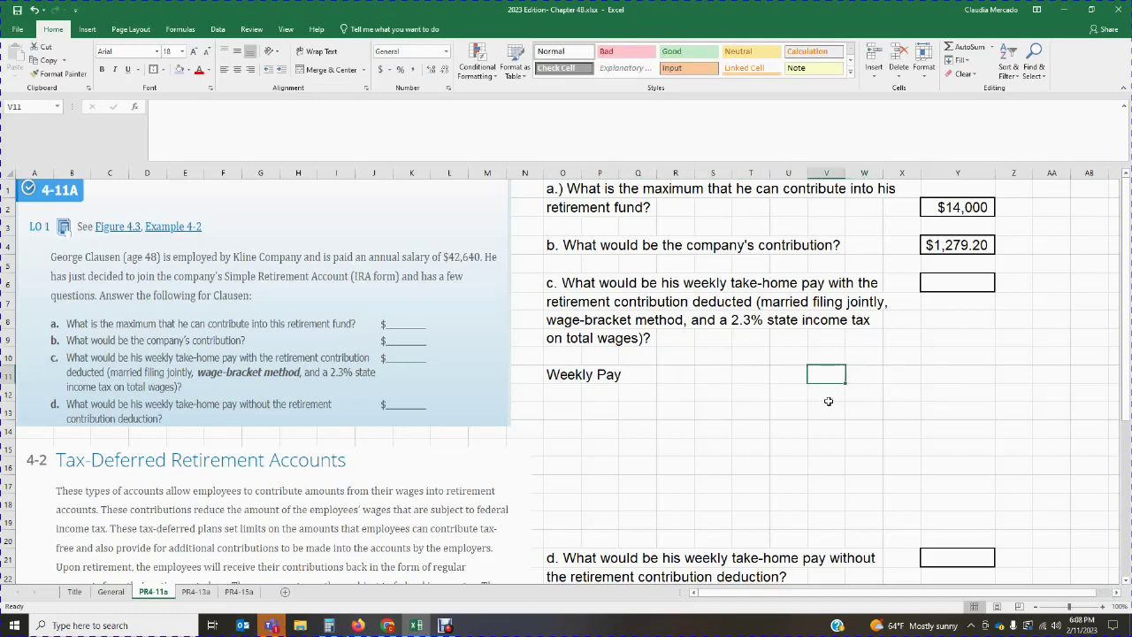
pyautogui.click(592, 376)
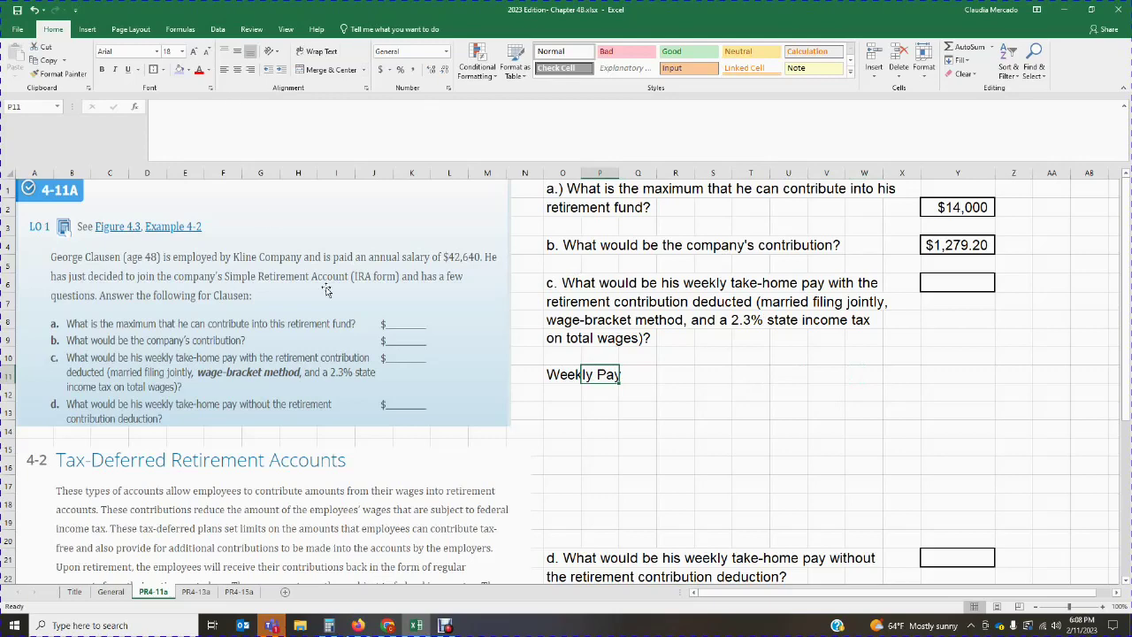
# Extend the Weekly Pay label in O11 with "($42,640 / 52 weeks)" and select cell W11 in the same row
pyautogui.click(562, 372)
pyautogui.click(283, 108)
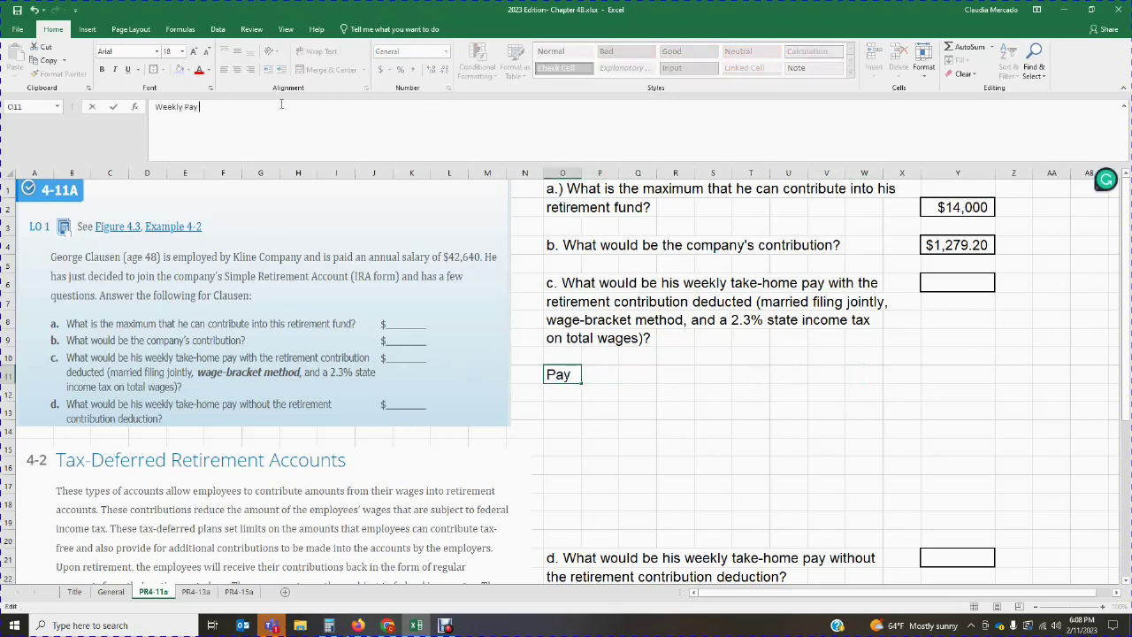
pyautogui.write('($')
pyautogui.write('42,640')
pyautogui.write(' X')
pyautogui.press('BackSpace')
pyautogui.press('BackSpace')
pyautogui.write('/ 52 weeks)')
pyautogui.press('Tab')
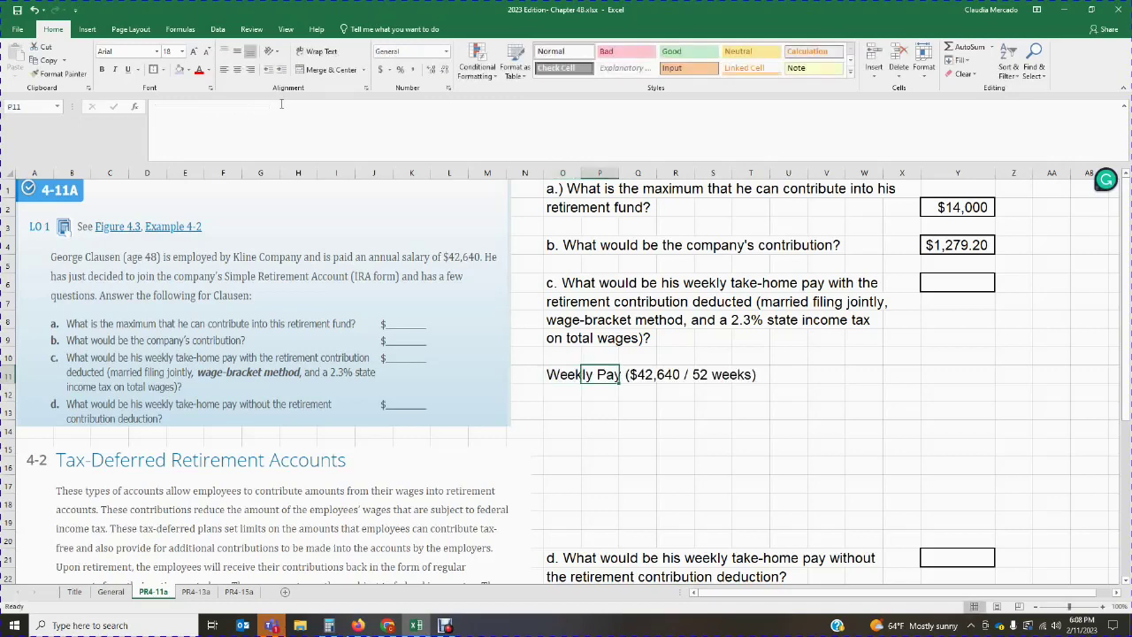
pyautogui.click(871, 376)
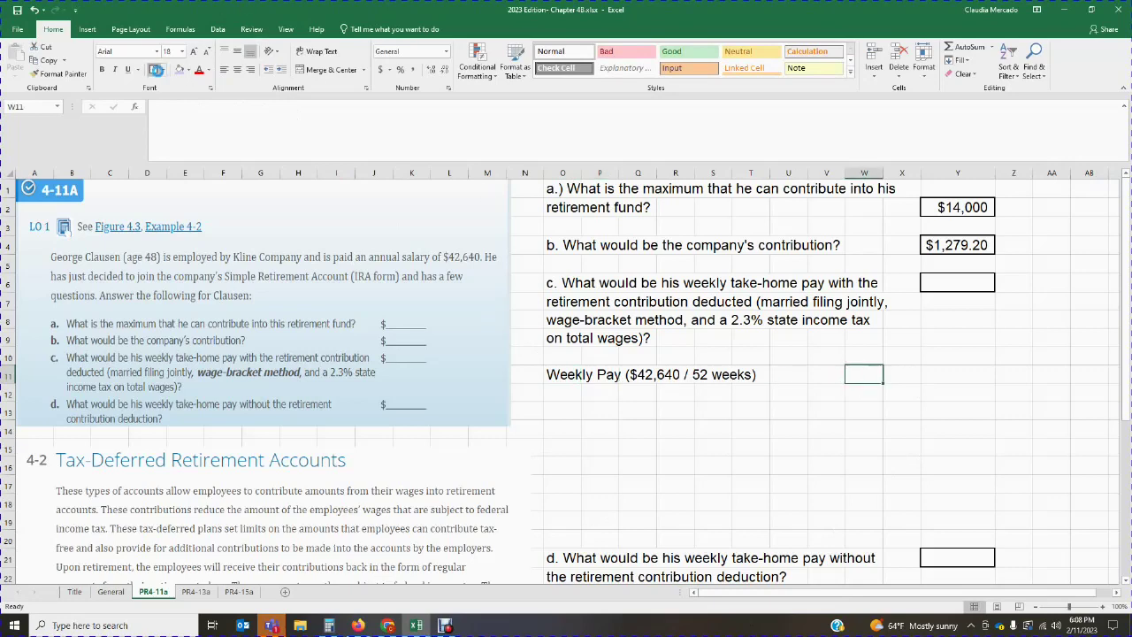
# Widen column W slightly, and divide 42,640 by 52 in Calculator to get the weekly pay
pyautogui.moveTo(883, 174); pyautogui.dragTo(904, 174)
pyautogui.click(884, 375)
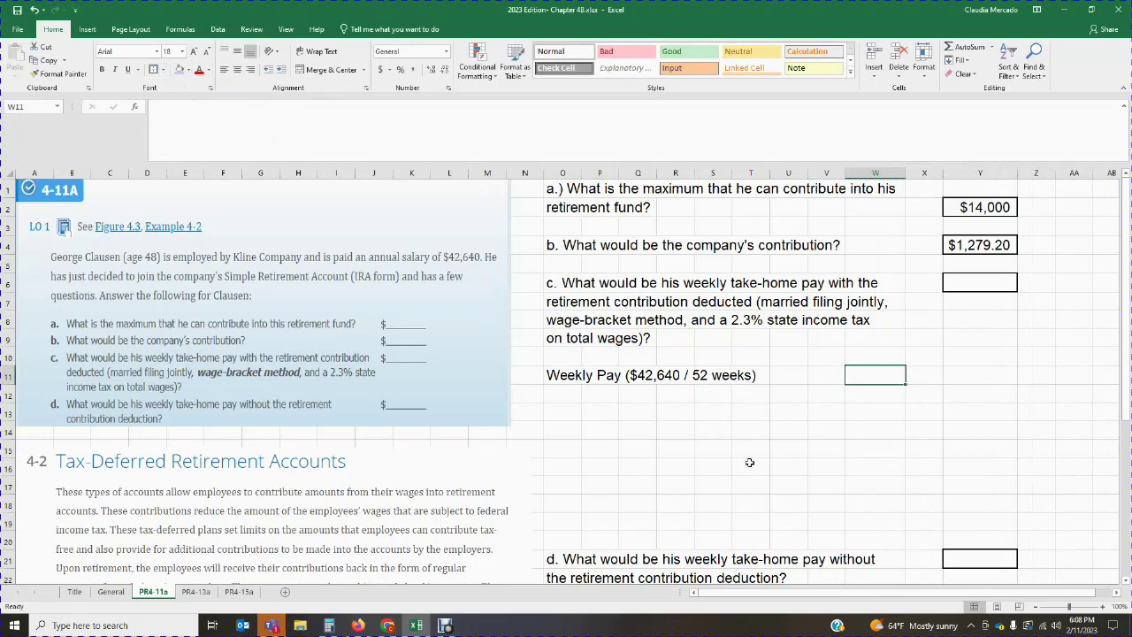
pyautogui.click(328, 626)
pyautogui.moveTo(669, 175); pyautogui.dragTo(376, 188)
pyautogui.click(407, 315)
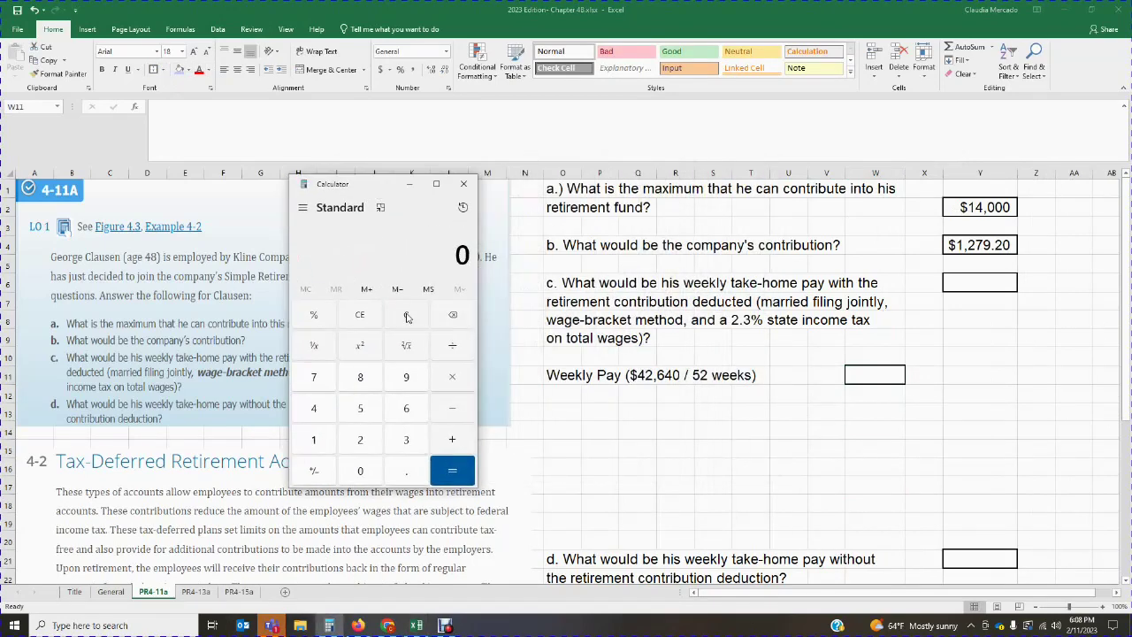
pyautogui.write('42640/')
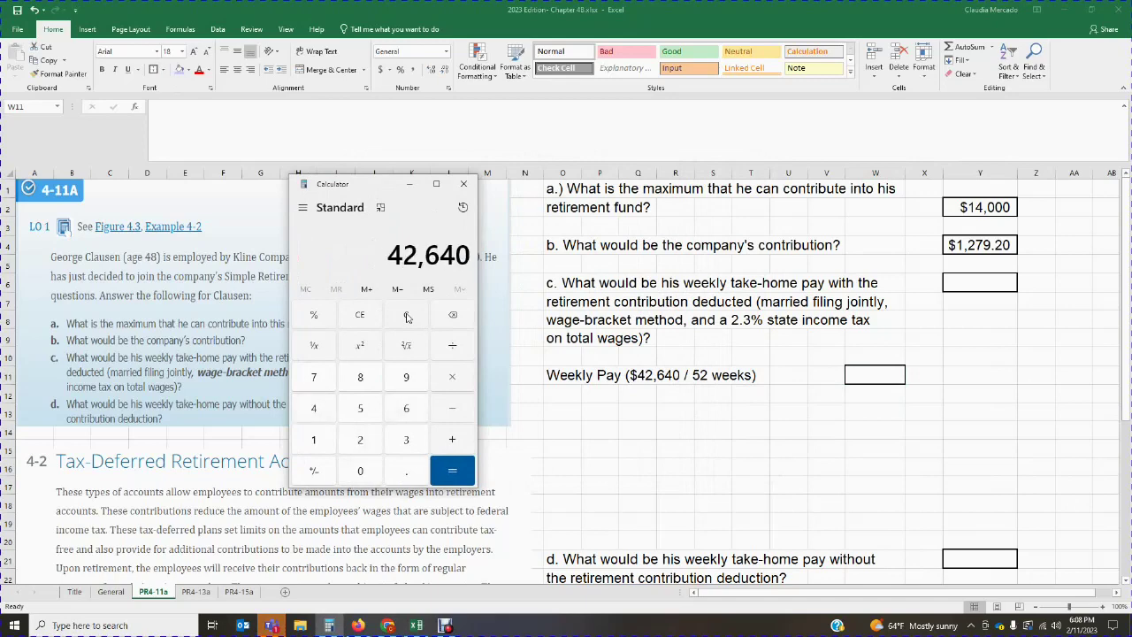
pyautogui.write('52')
pyautogui.press('Return')
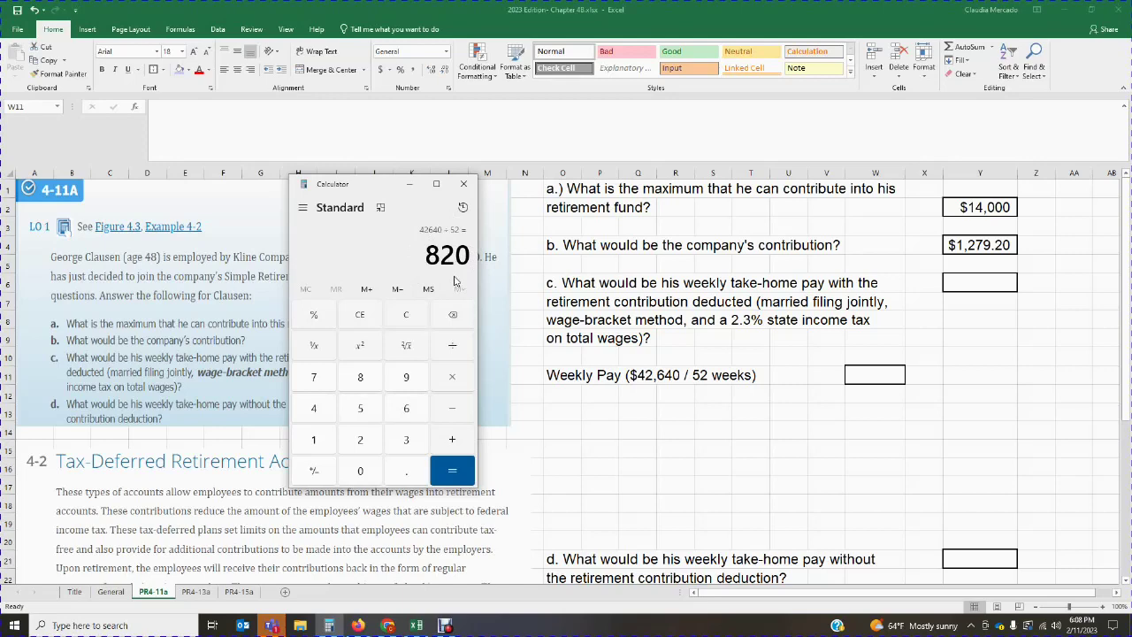
# Return to the worksheet and enter 820 in cell W11 as the weekly pay
pyautogui.click(895, 371)
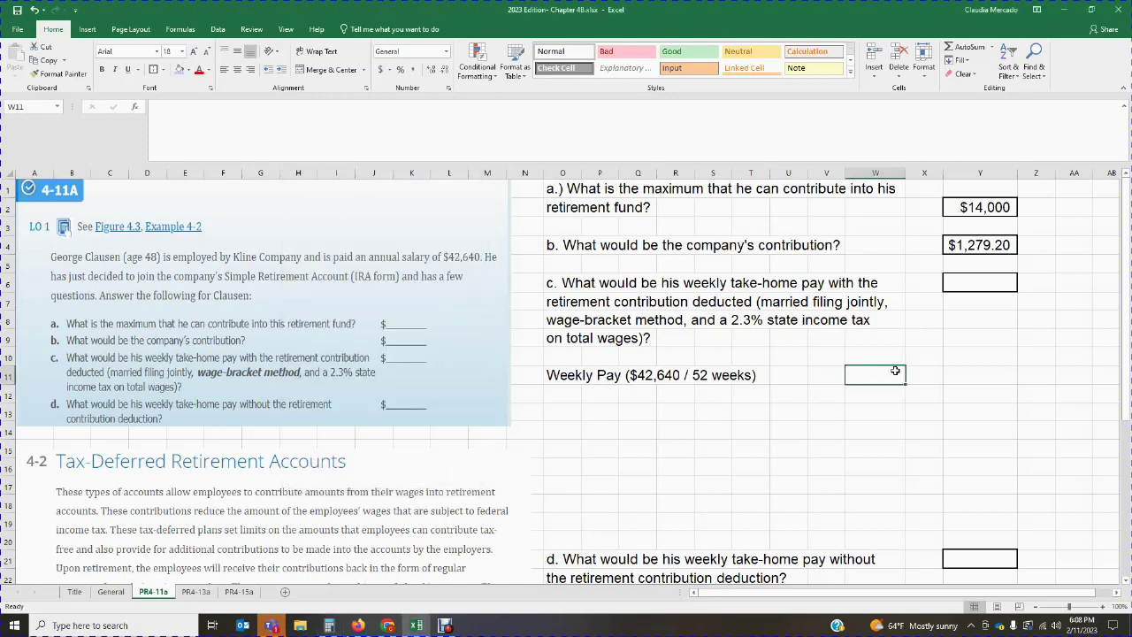
pyautogui.write('820')
pyautogui.press('Return')
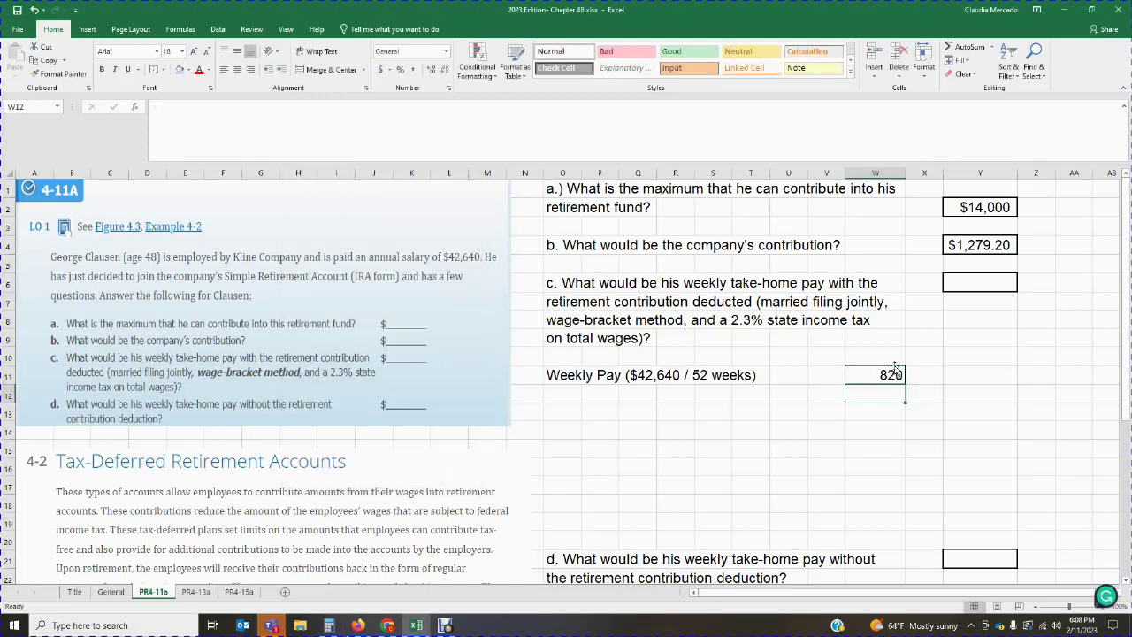
# Add the label "FICA OASDI ($820 X 6.2%)" in cell O12 below the weekly pay label
pyautogui.click(566, 398)
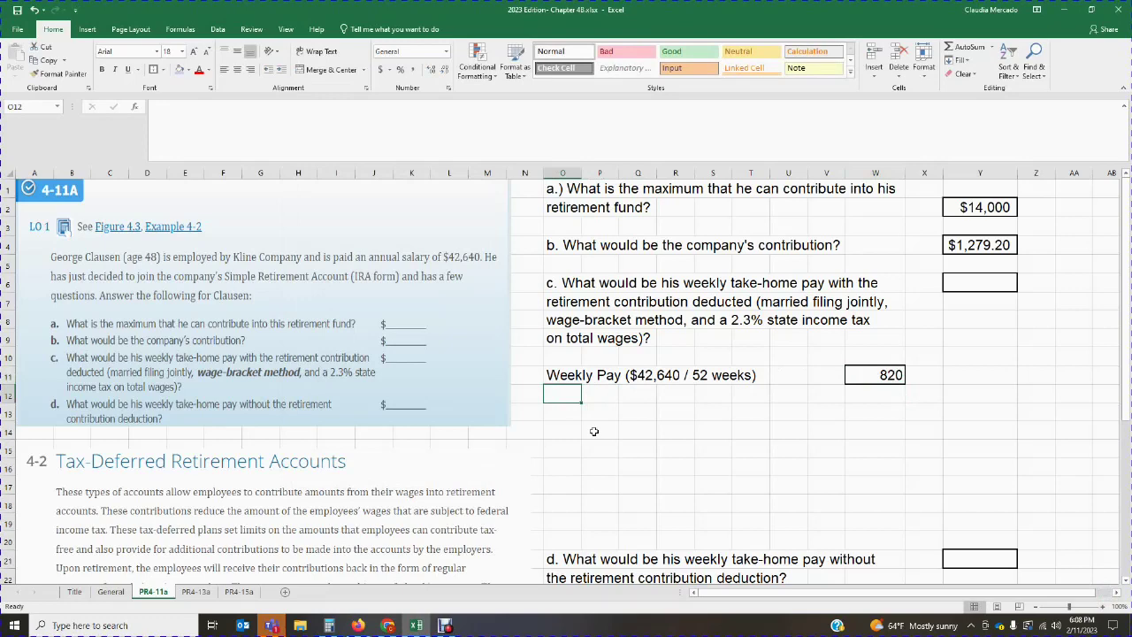
pyautogui.write('FICA OASDI')
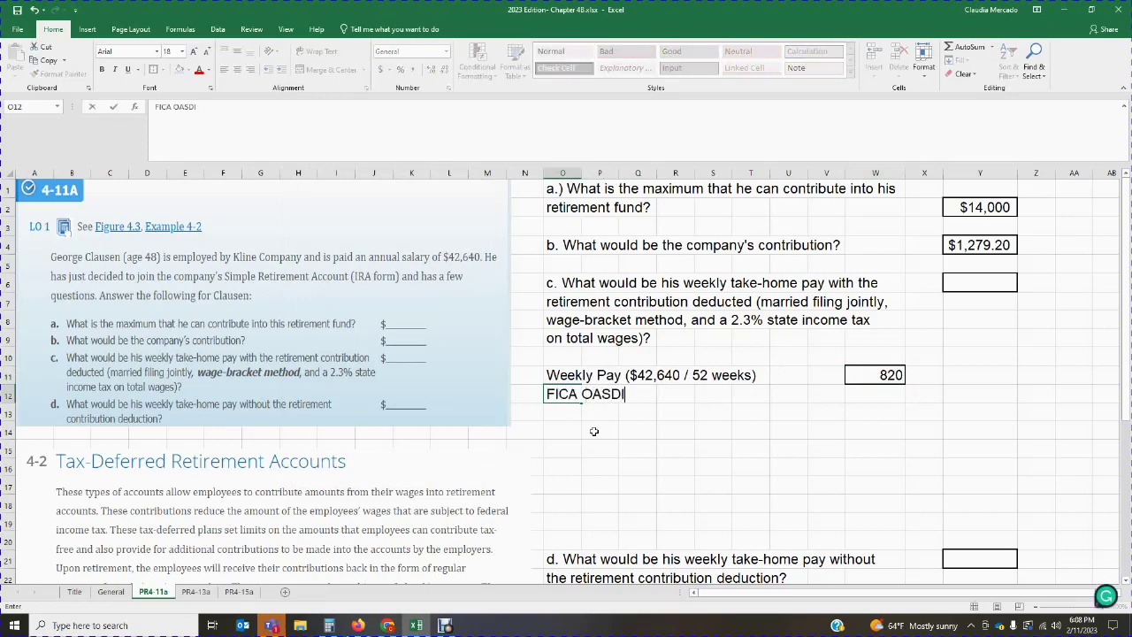
pyautogui.write(' ($810 ')
pyautogui.write('20 X')
pyautogui.write(' 6.2')
pyautogui.write('%')
# Apply box borders to cells W12 through W16 so that each amount cell is outlined separately
pyautogui.moveTo(876, 396); pyautogui.dragTo(876, 469)
pyautogui.click(153, 69)
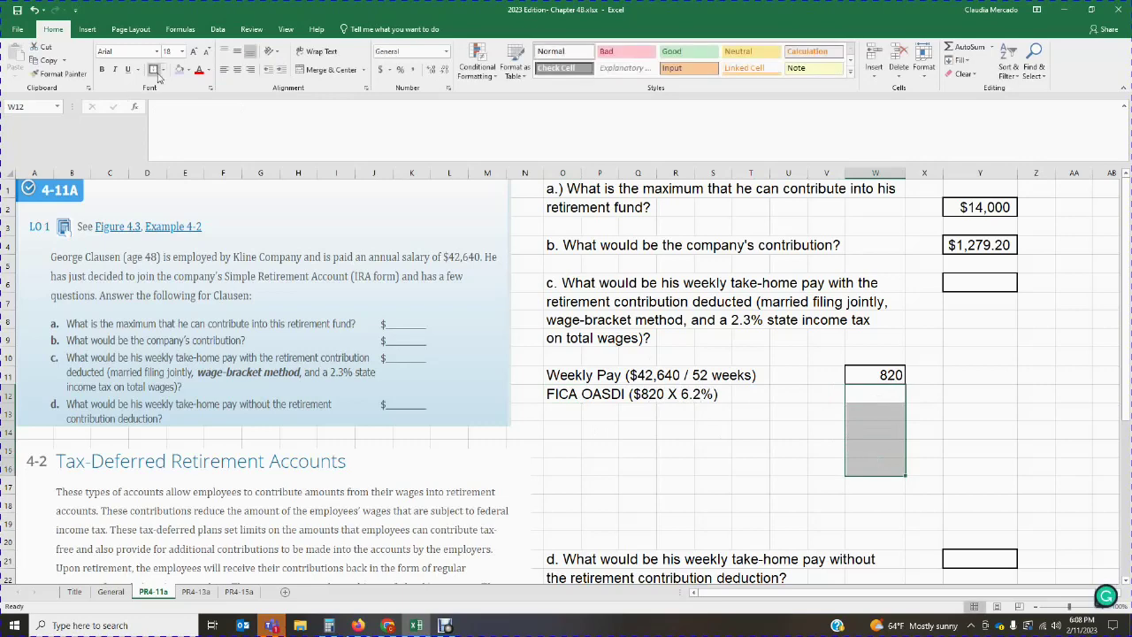
pyautogui.moveTo(853, 394)
pyautogui.mouseDown()
pyautogui.moveTo(865, 427)
pyautogui.moveTo(866, 397)
pyautogui.mouseUp()
pyautogui.click(154, 69)
pyautogui.click(887, 413)
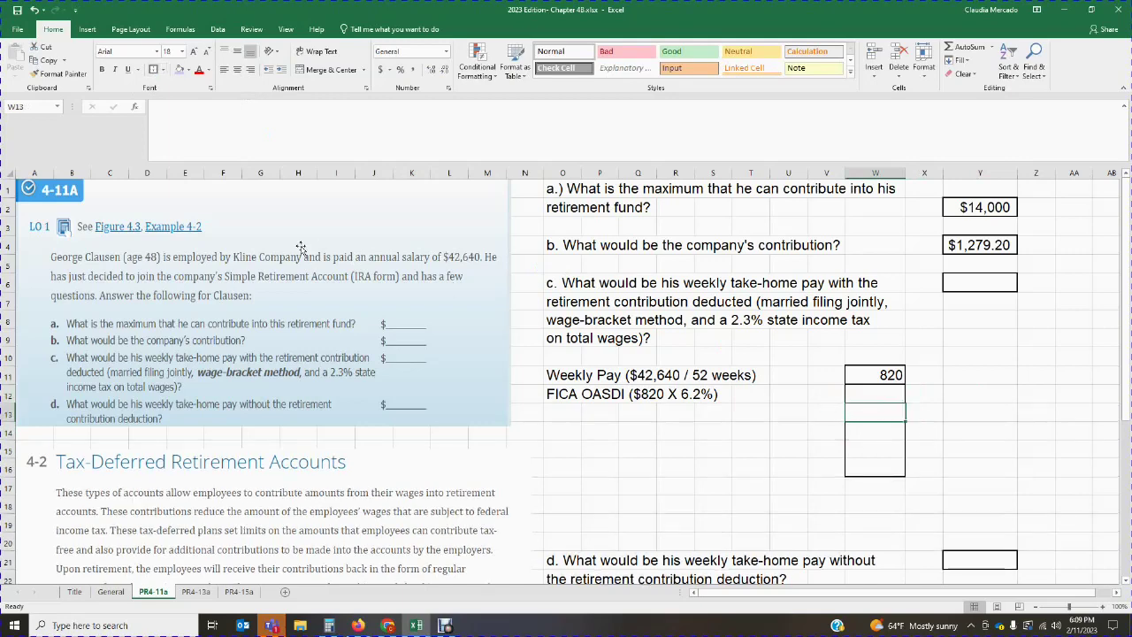
pyautogui.click(153, 69)
pyautogui.click(875, 431)
pyautogui.click(153, 69)
pyautogui.click(887, 448)
pyautogui.click(155, 71)
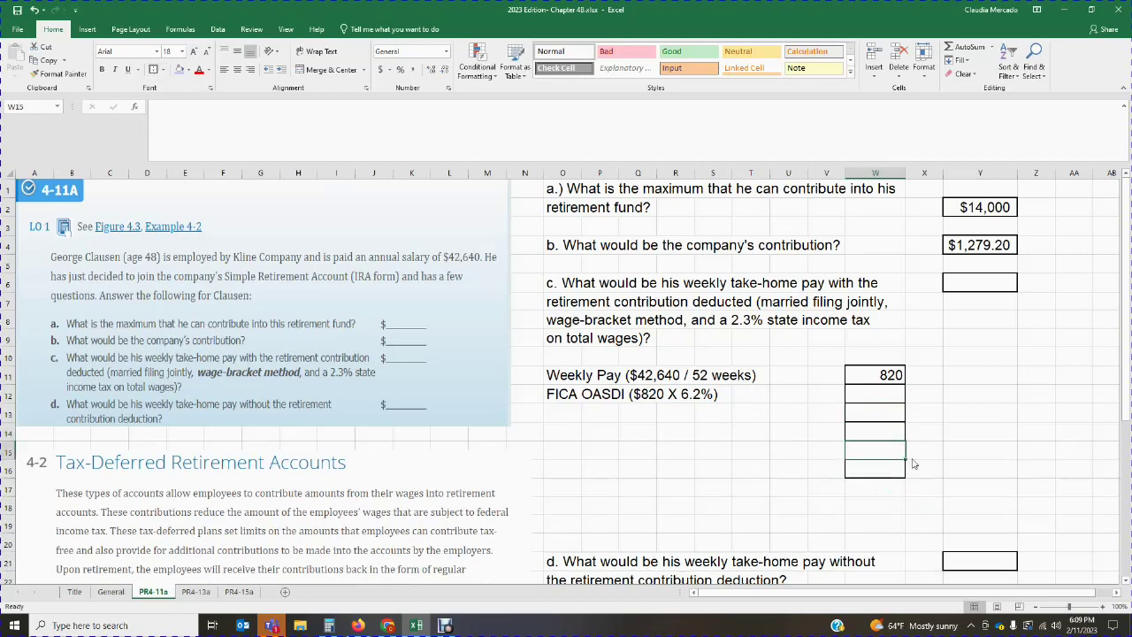
# Work out 820 × 6.2% in Calculator for the FICA OASDI deduction
pyautogui.click(329, 626)
pyautogui.click(404, 316)
pyautogui.write('8')
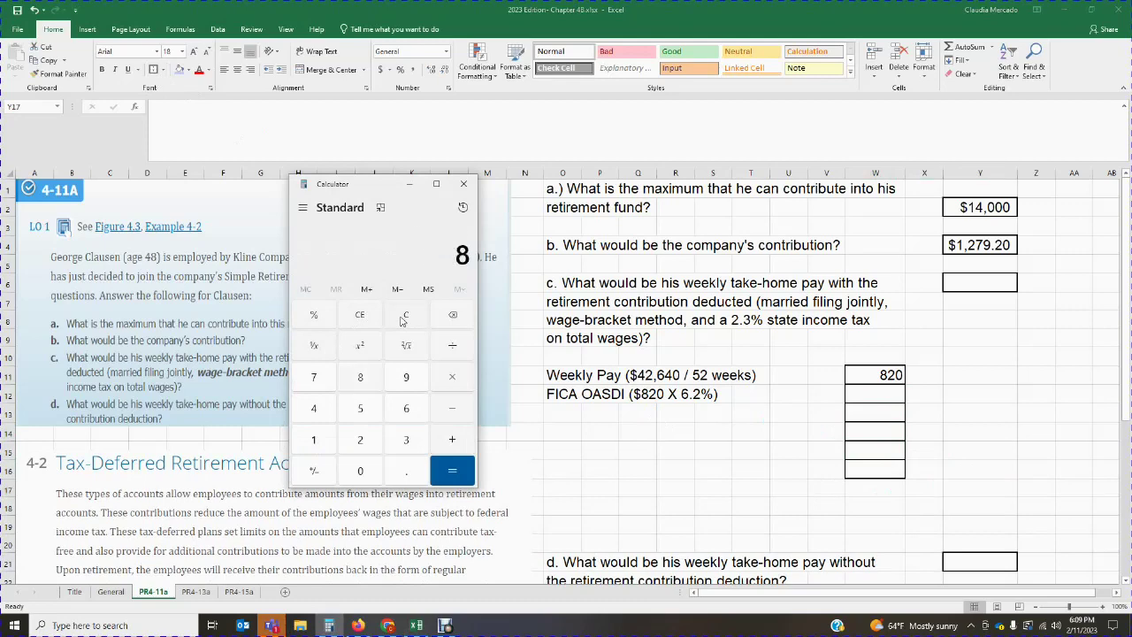
pyautogui.write('20*6.2')
pyautogui.click(313, 315)
pyautogui.click(440, 479)
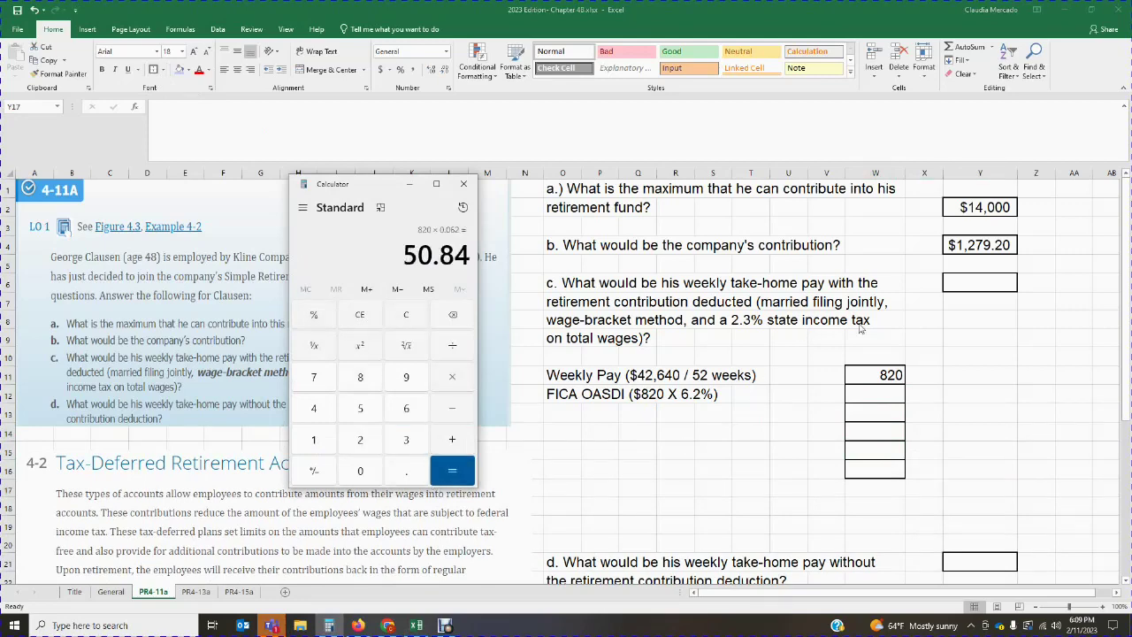
# Return to the worksheet and enter -50.84 in cell W12 as the FICA OASDI deduction
pyautogui.hotkey('alt', 'Tab')
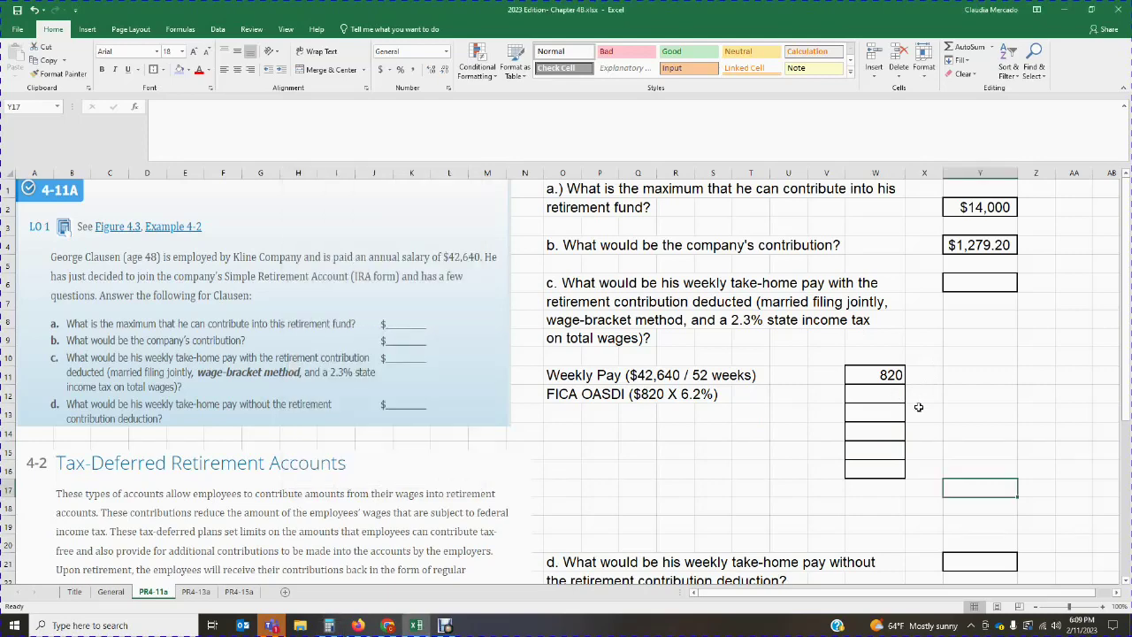
pyautogui.press('BackSpace')
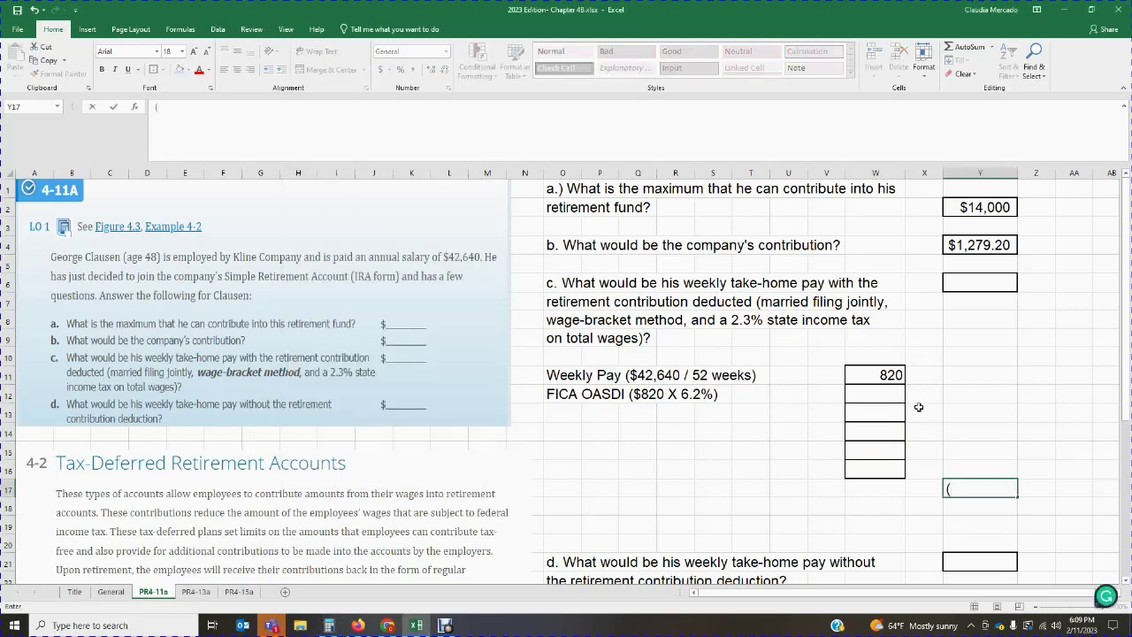
pyautogui.click(863, 395)
pyautogui.write('-50.84')
pyautogui.press('Return')
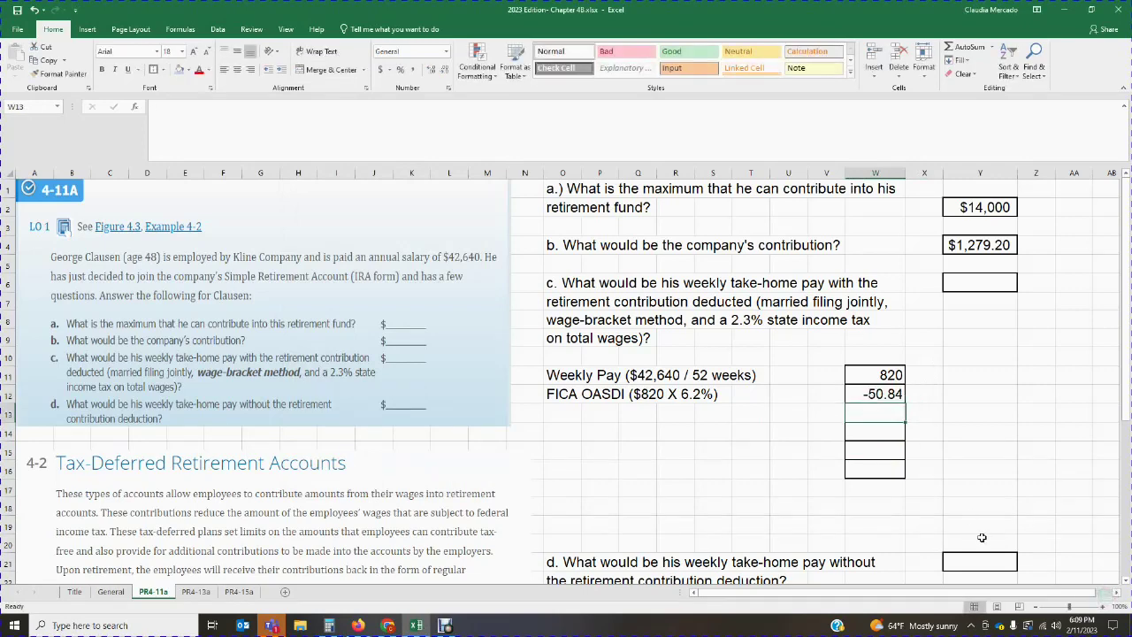
# Re-enter the OASDI deduction in W12 as (50.84) and the weekly pay in W11 as 820.00
pyautogui.click(862, 395)
pyautogui.write('(')
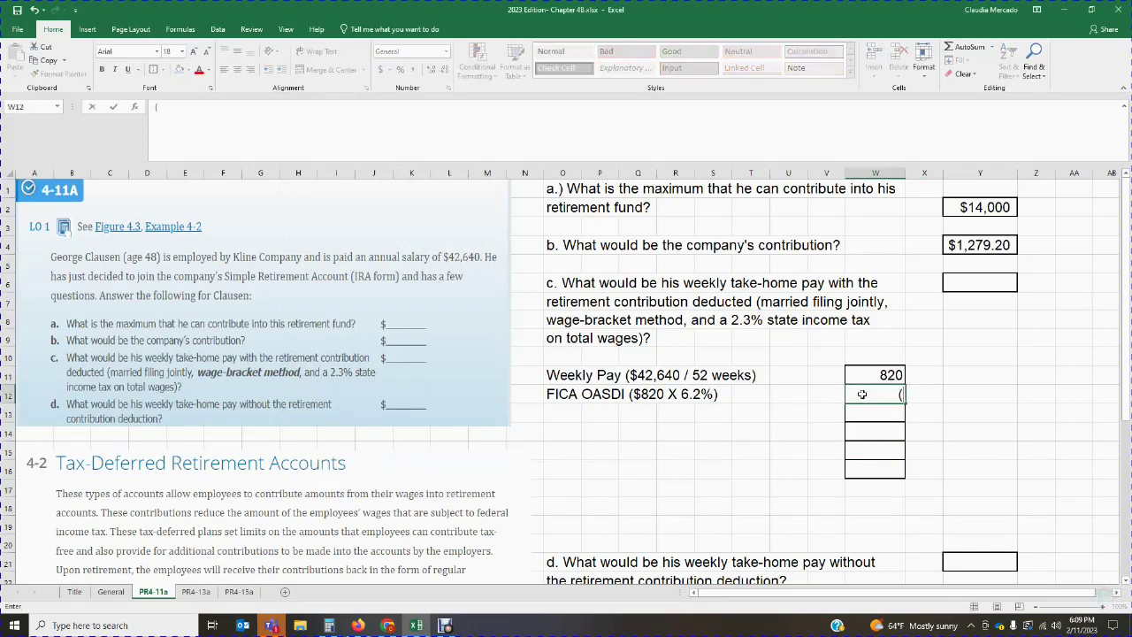
pyautogui.write('50.84)')
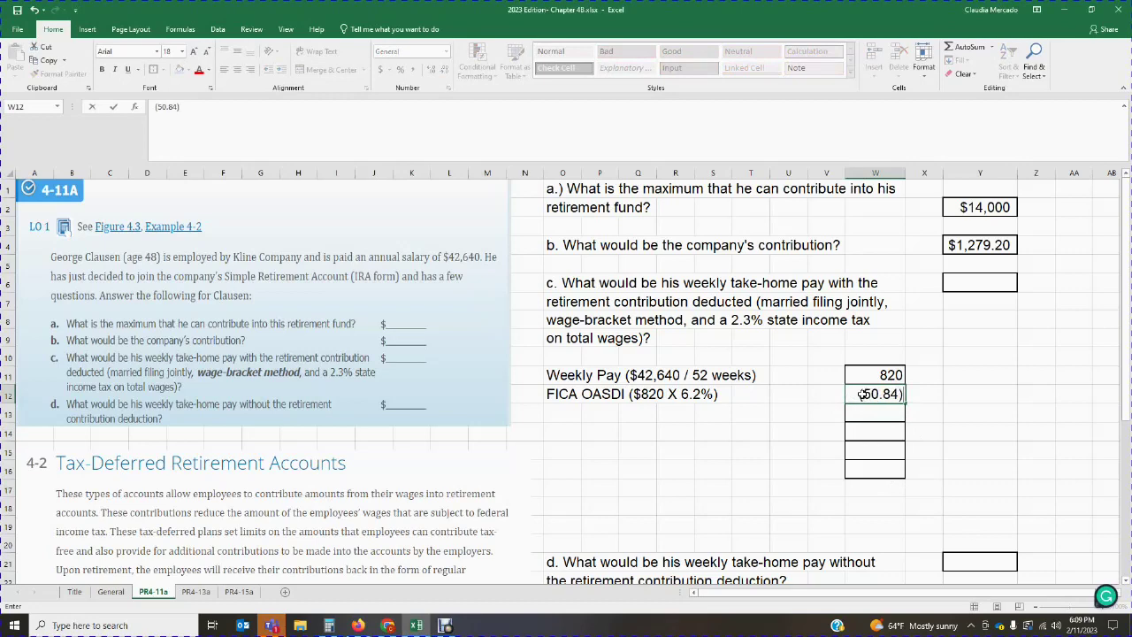
pyautogui.press('Up')
pyautogui.write('820.00')
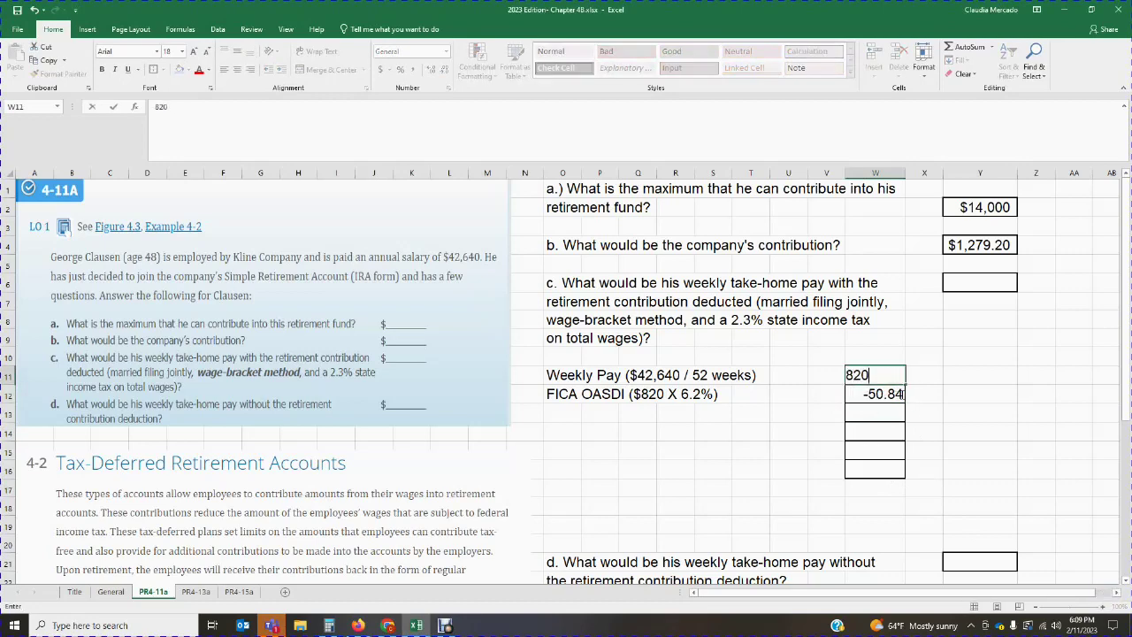
pyautogui.press('Return')
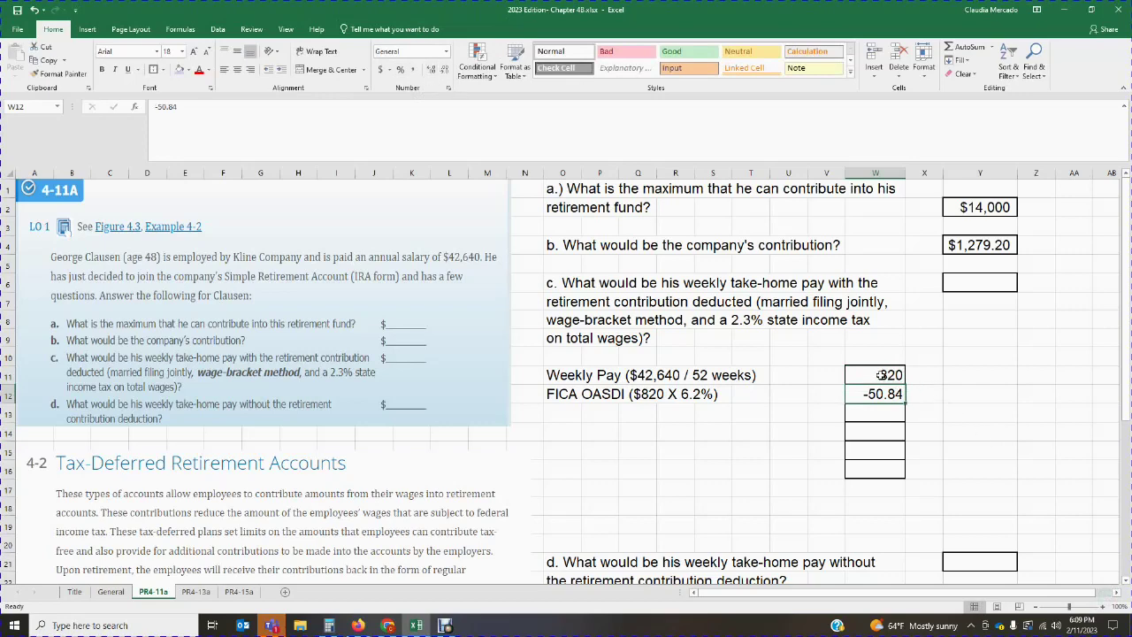
# Apply the comma number style to the amount cells W11 through W16
pyautogui.moveTo(880, 374); pyautogui.dragTo(875, 469)
pyautogui.click(413, 69)
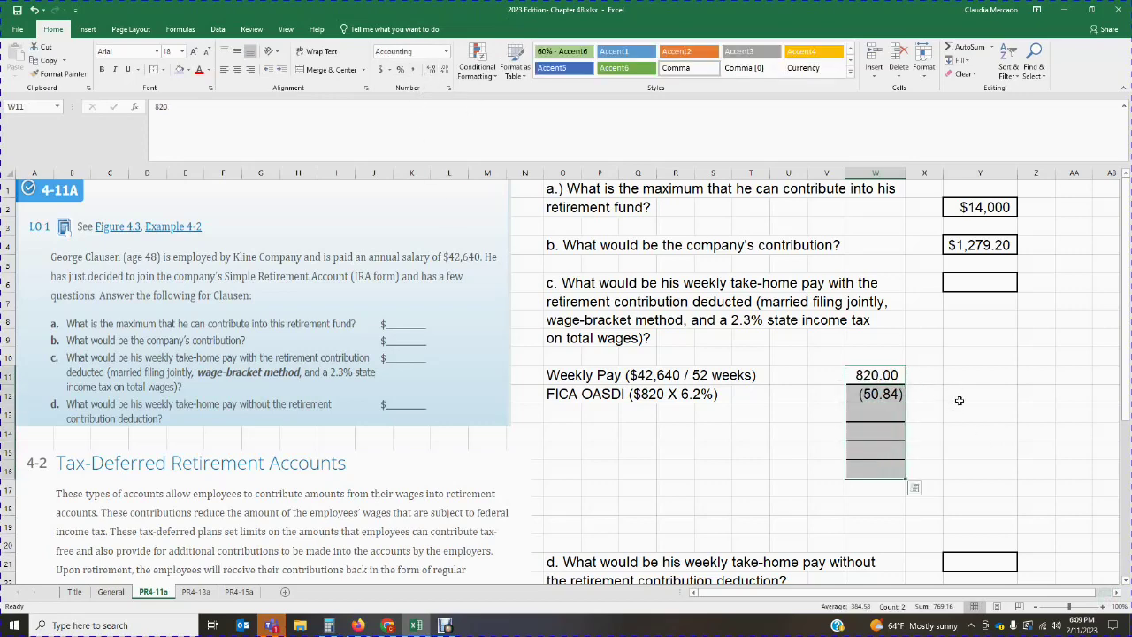
pyautogui.click(982, 420)
# Add the label "FICA HI ($820 X 1.45%)" in cell O13 below the OASDI label
pyautogui.click(572, 415)
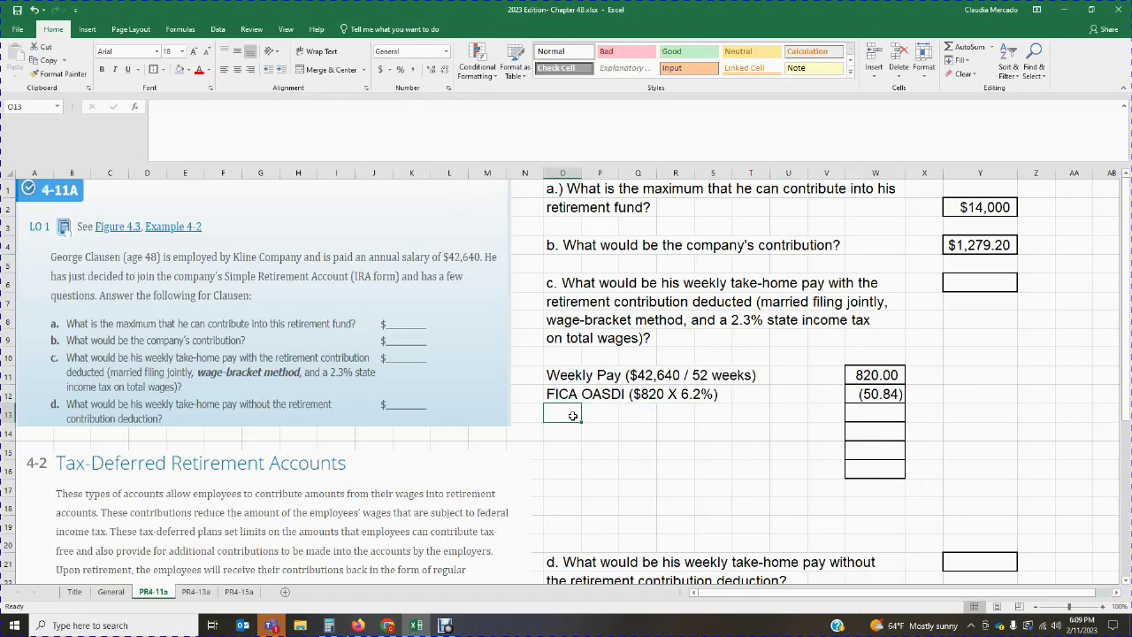
pyautogui.write('FICA')
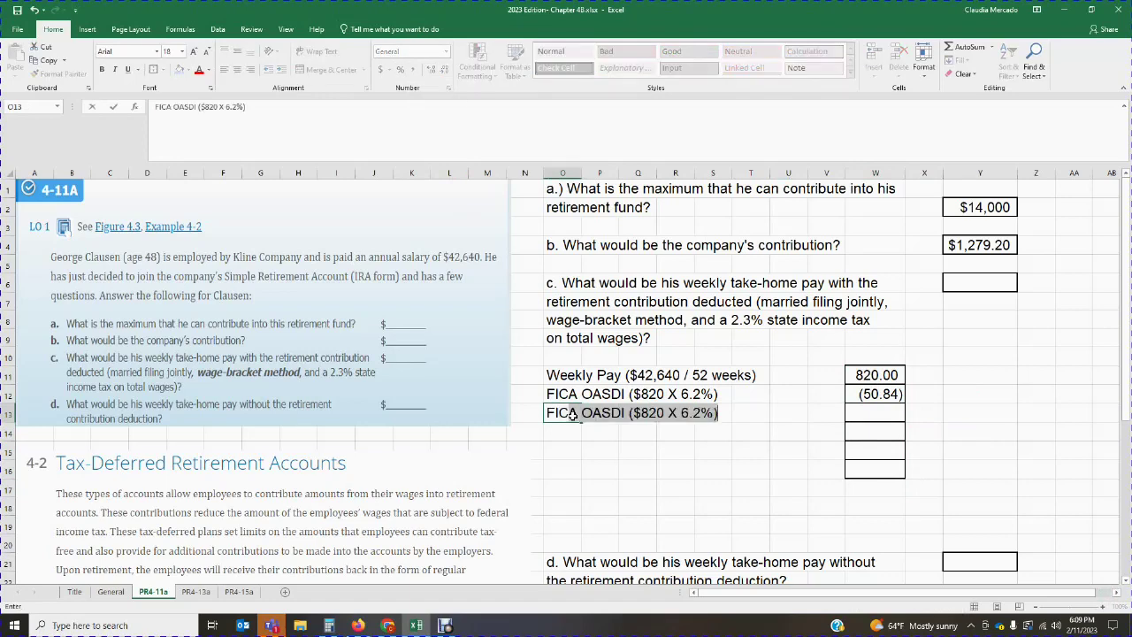
pyautogui.write(' HI ($820')
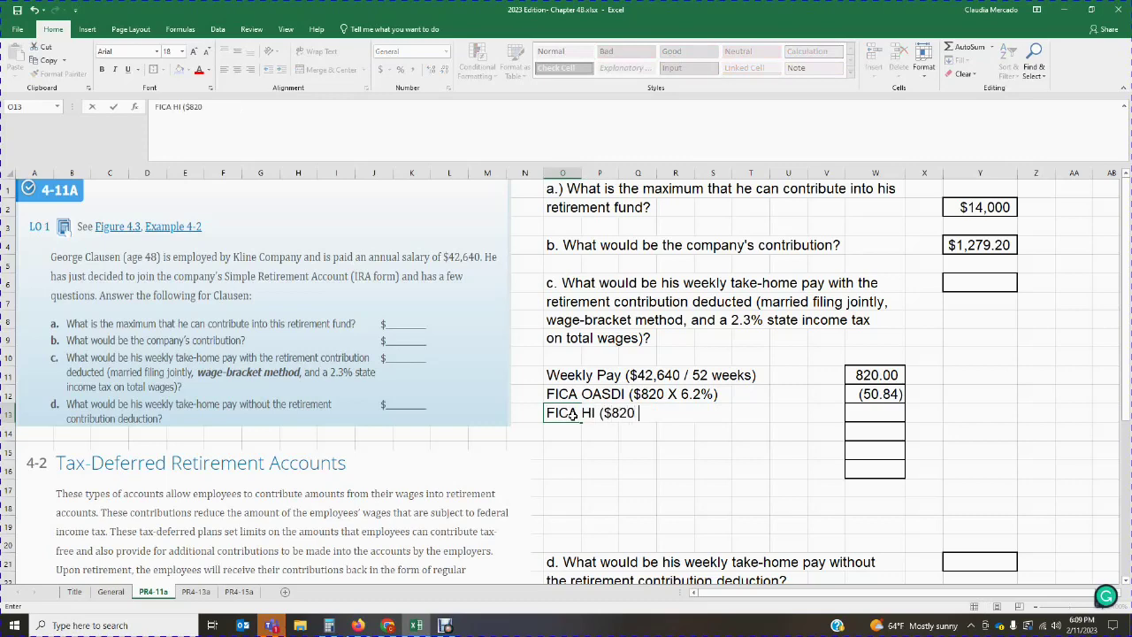
pyautogui.write(' X 1.45%')
pyautogui.click(703, 471)
# Clear the previous result in Calculator and work out 820 × 1.45% for the FICA HI deduction
pyautogui.click(329, 625)
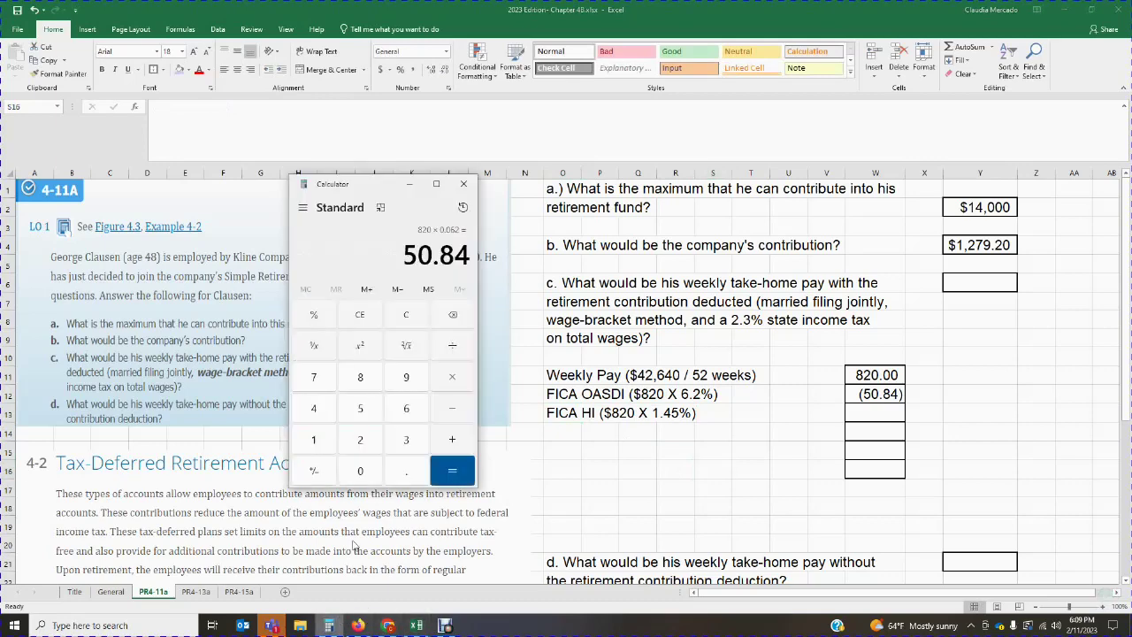
pyautogui.click(405, 317)
pyautogui.write('820*1.45')
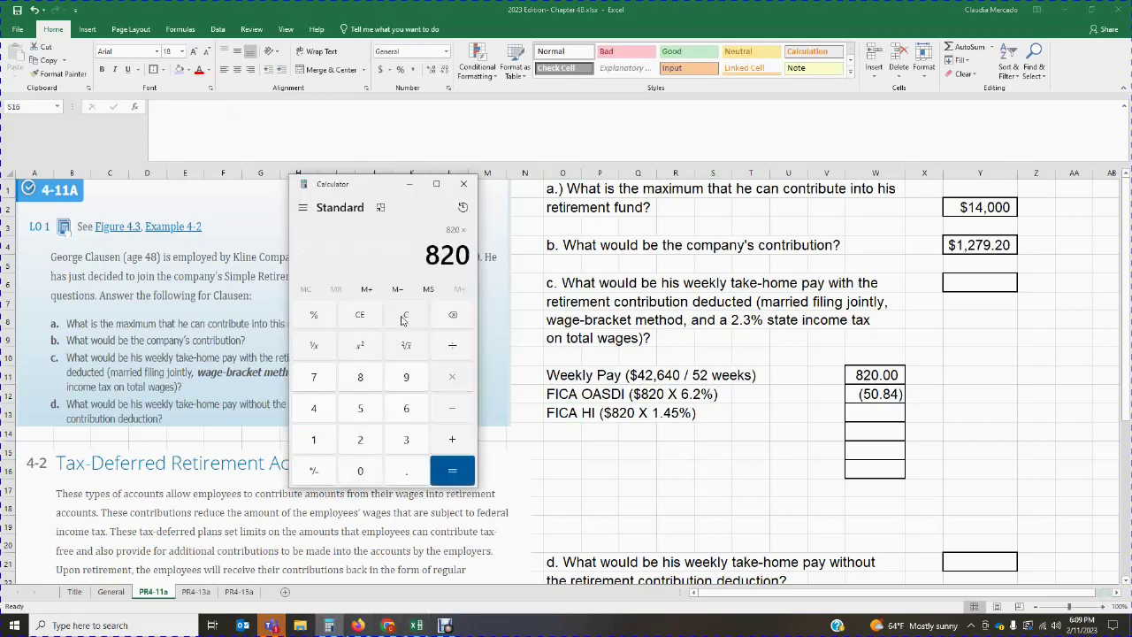
pyautogui.click(302, 320)
pyautogui.click(452, 469)
# Return to the worksheet and enter -11.89 in cell W13 as the FICA HI deduction
pyautogui.click(884, 413)
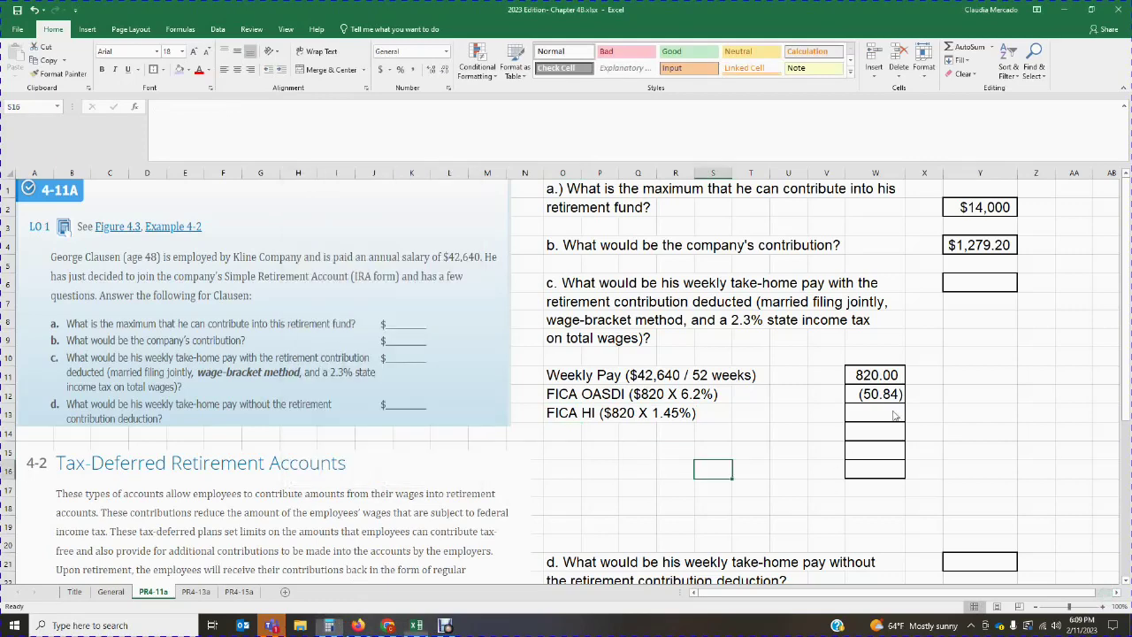
pyautogui.write('-11.89')
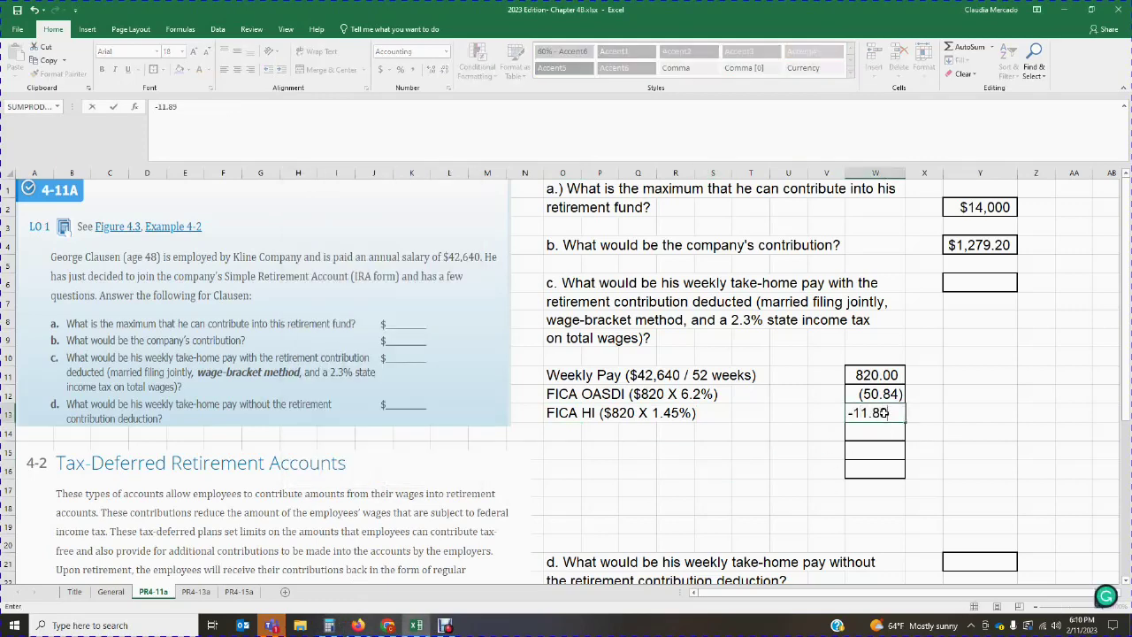
pyautogui.press('Return')
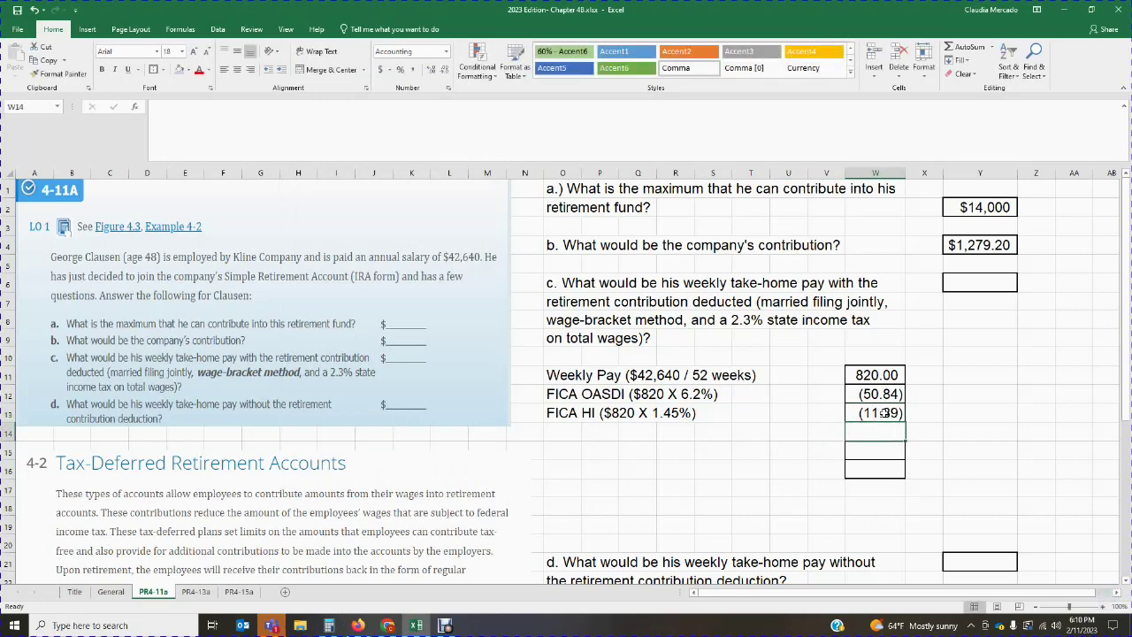
# Add the label "State Income Tax ($820 X 2.3%)" in cell O14 below the FICA HI label
pyautogui.click(574, 430)
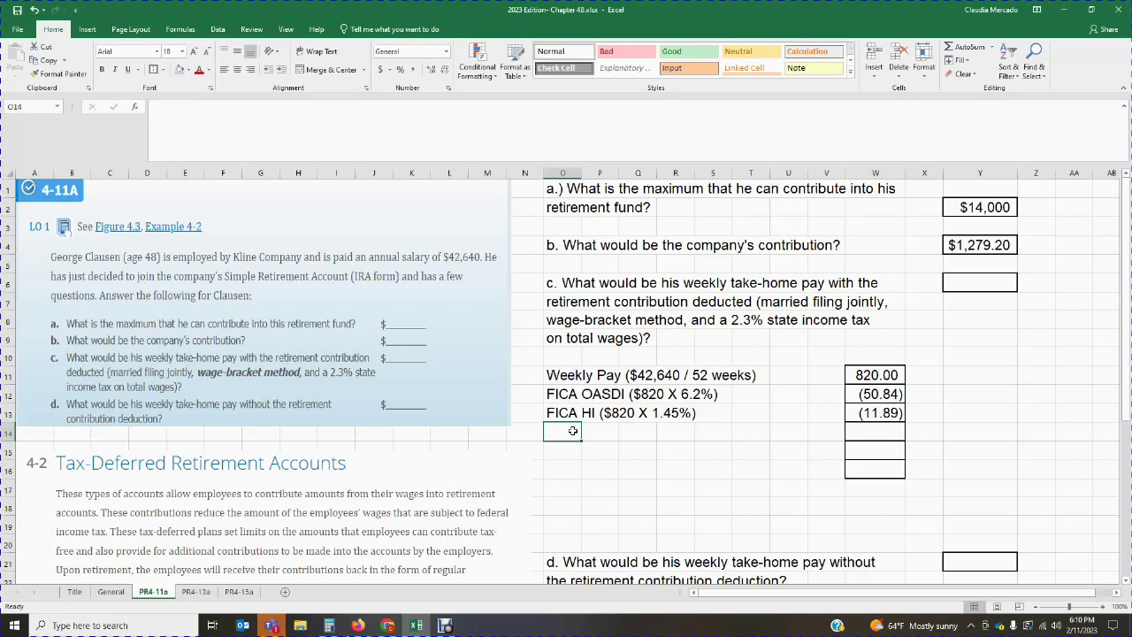
pyautogui.write('Stat')
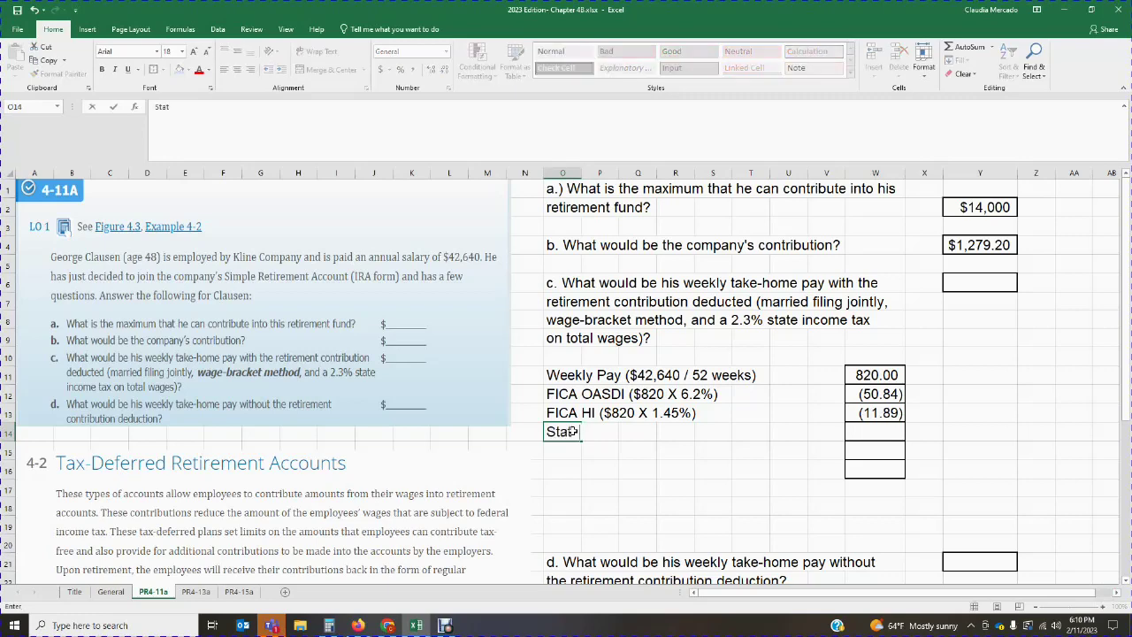
pyautogui.write('e Income Tax (')
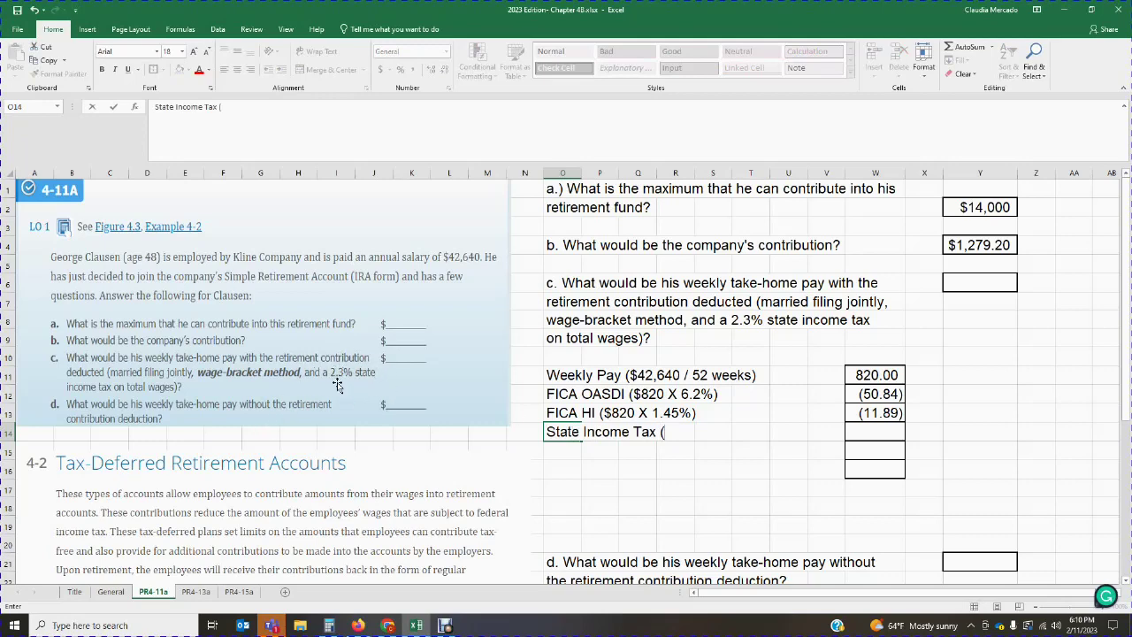
pyautogui.write('$820 X 2.3%')
pyautogui.click(401, 550)
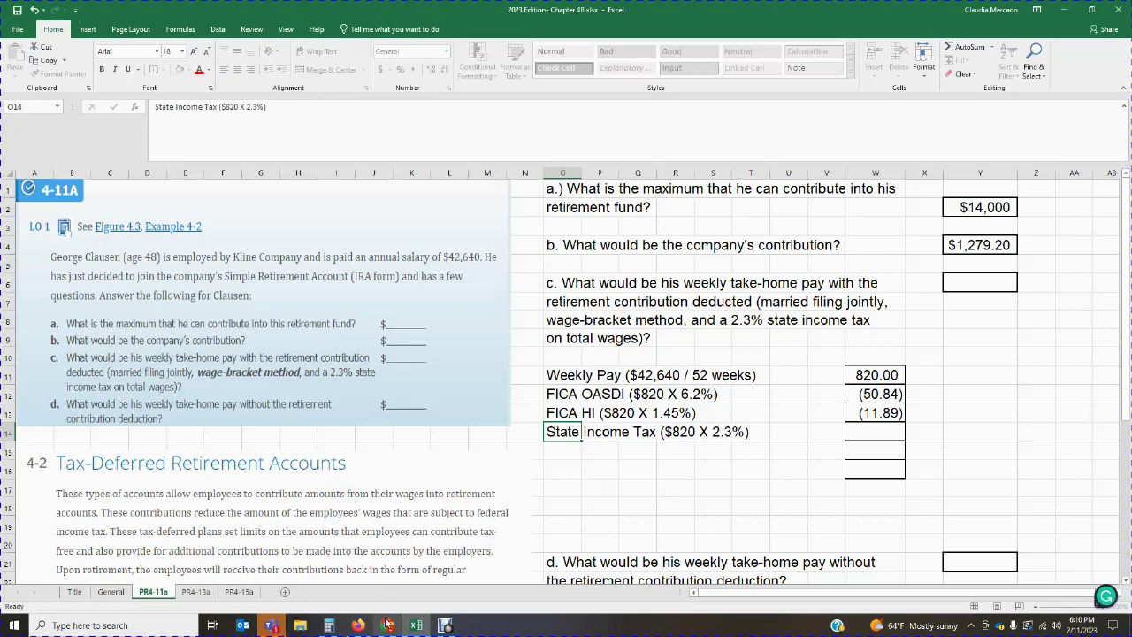
# Clear Calculator and work out 820 × 2.3% for the state income tax
pyautogui.click(329, 625)
pyautogui.click(416, 317)
pyautogui.write('820*')
pyautogui.write('2.3')
pyautogui.click(317, 315)
pyautogui.click(453, 473)
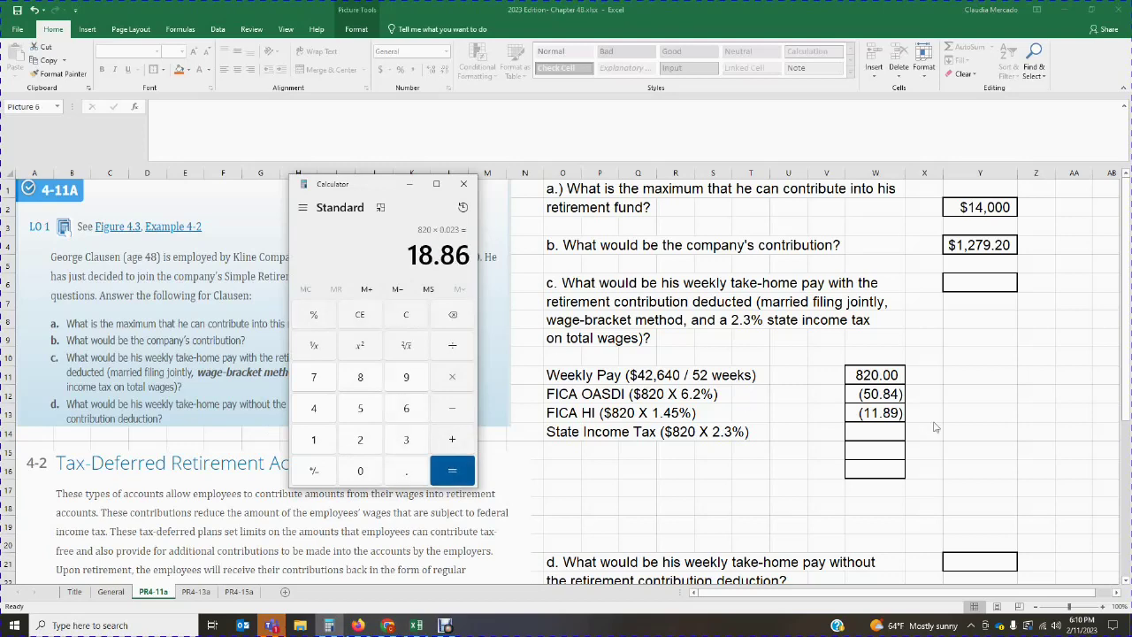
# Return to the worksheet, enter -18.86 in cell W14 as the state income tax, and select label cell O15
pyautogui.hotkey('alt', 'Tab')
pyautogui.click(882, 429)
pyautogui.write('-18.86')
pyautogui.press('Return')
pyautogui.click(573, 450)
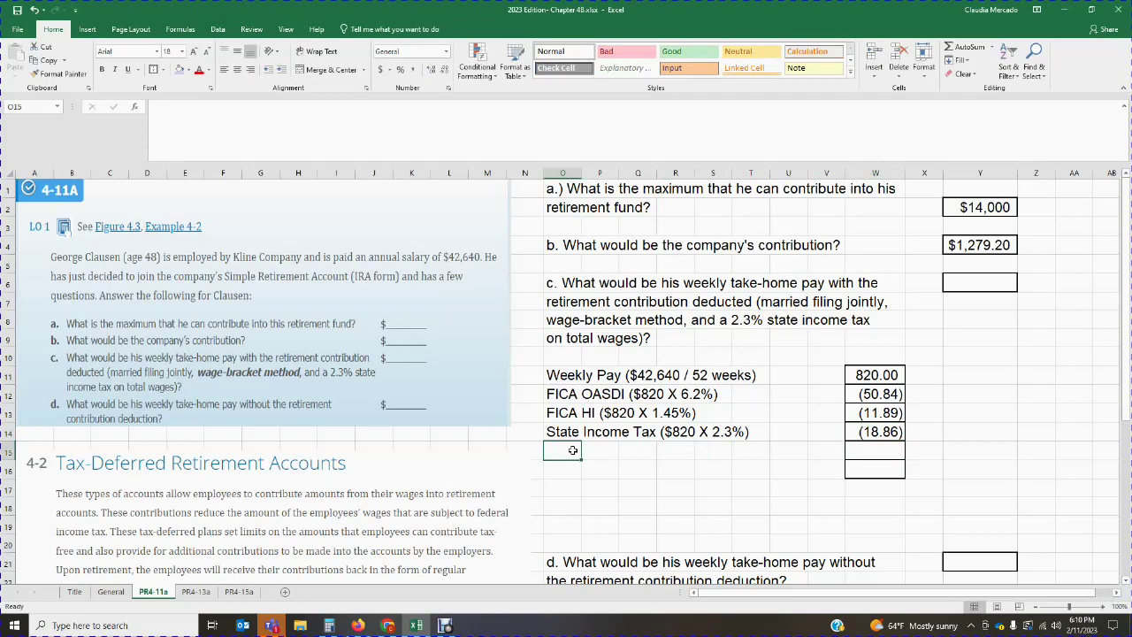
# Add the label "Retirement Contribution ($14,000 / 52 weeks)" in cell O15 below the state income tax label
pyautogui.write('Retirement Contribution')
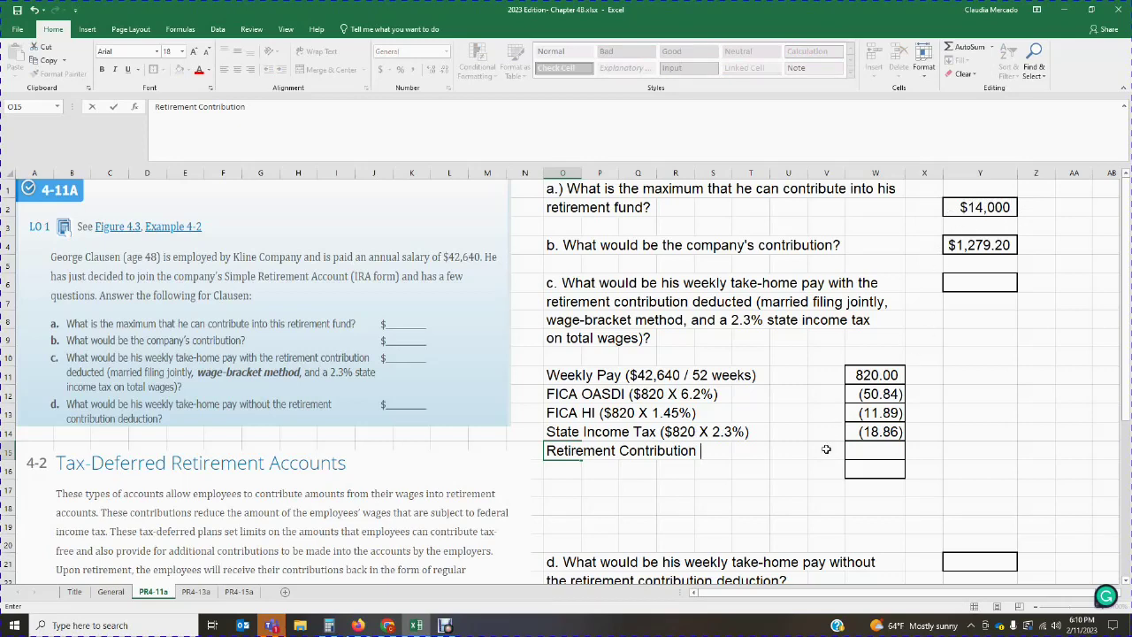
pyautogui.write('$14,000 / 52')
pyautogui.write('eeks')
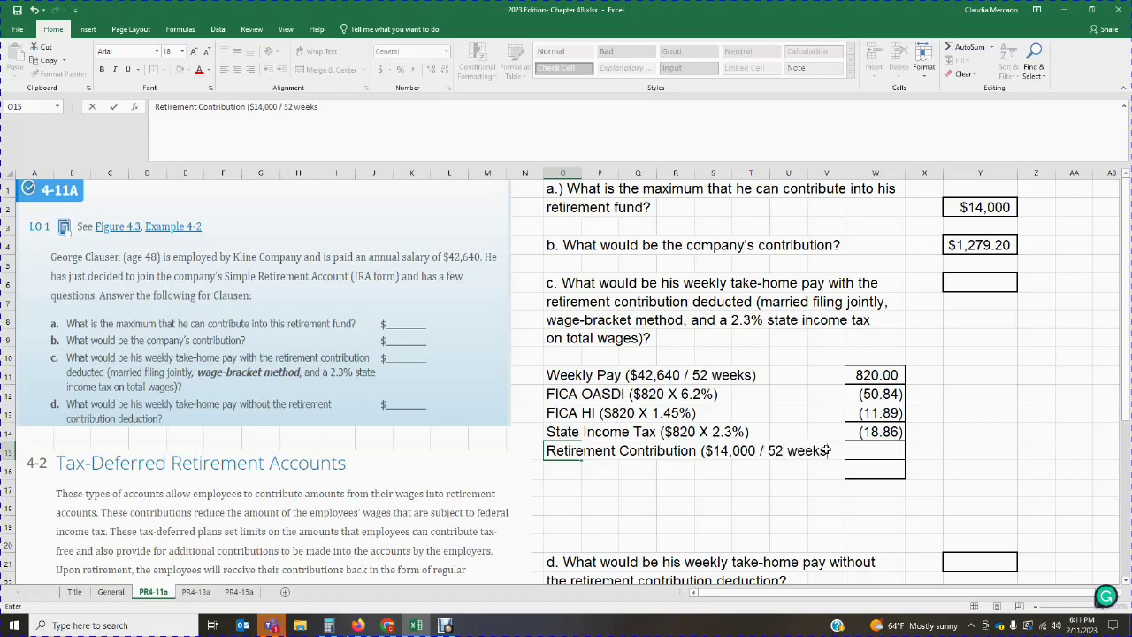
pyautogui.write(')')
pyautogui.press('Tab')
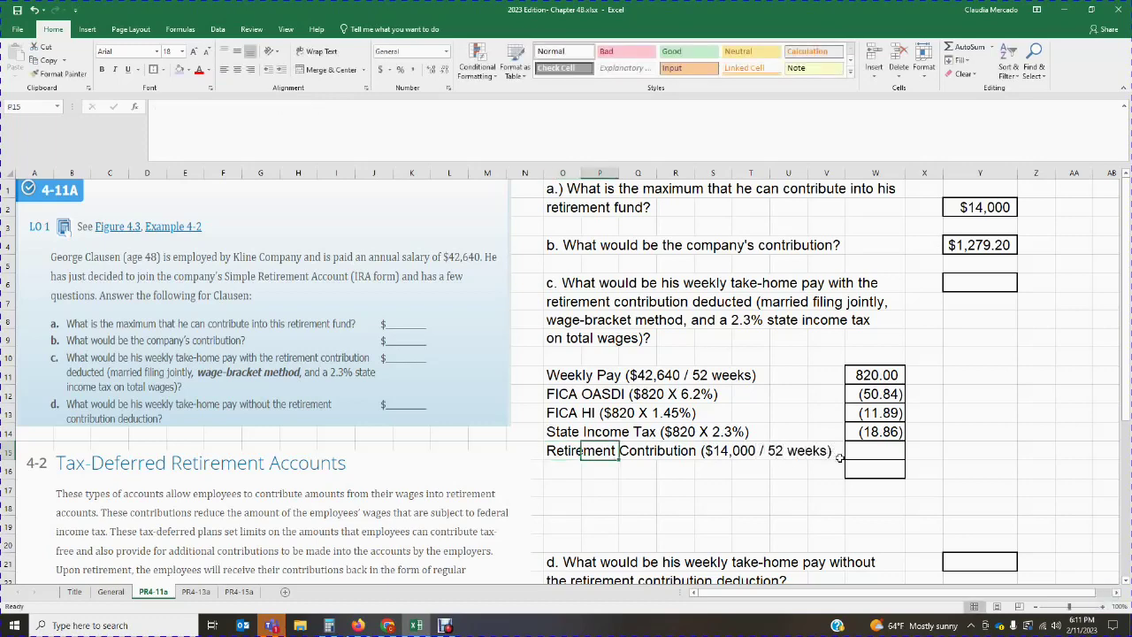
# Switch to Calculator, clear it and divide 14,000 by 52 for the weekly retirement contribution
pyautogui.click(328, 625)
pyautogui.click(415, 326)
pyautogui.write('140000')
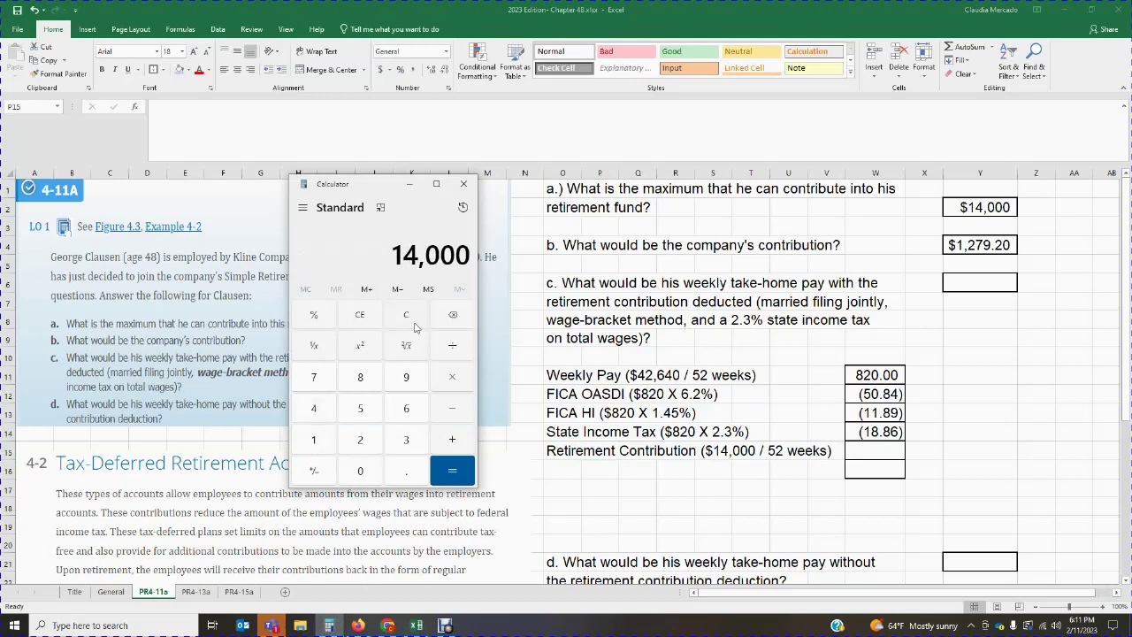
pyautogui.write('/52')
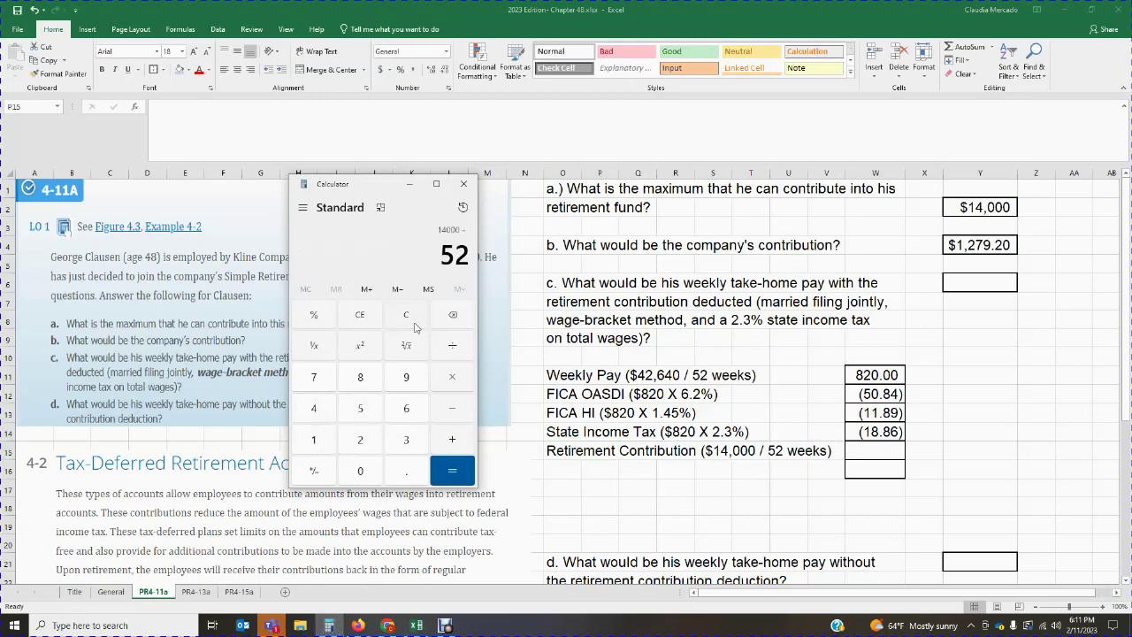
pyautogui.press('Return')
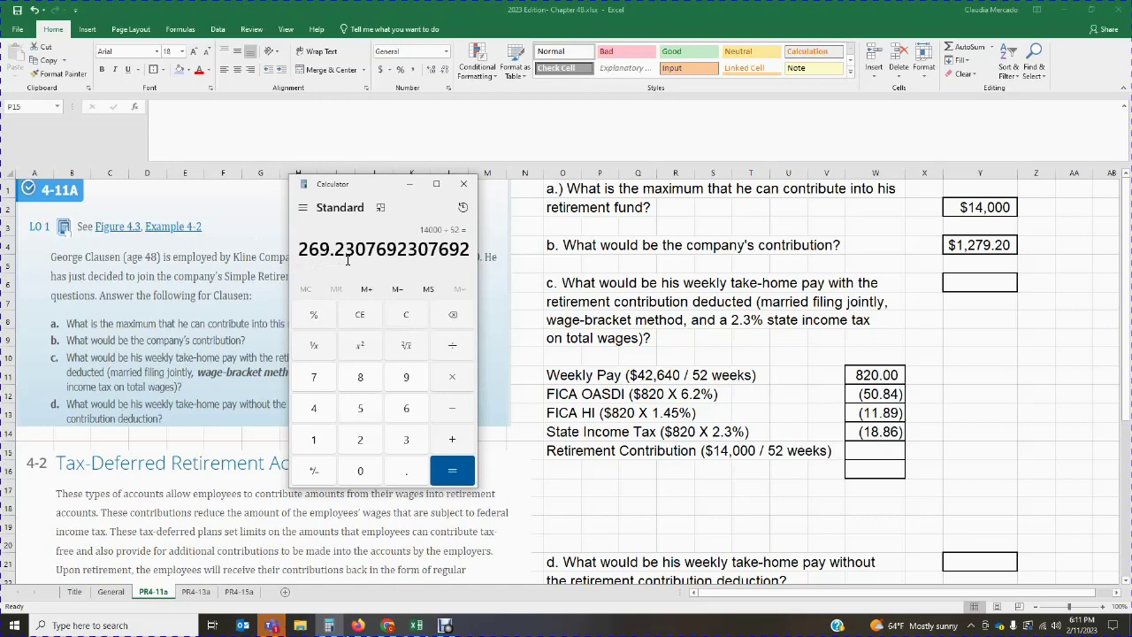
# Return to the worksheet, enter -269.23 in cell W15 as the retirement contribution, and autofit the width of column W
pyautogui.click(871, 451)
pyautogui.click(870, 451)
pyautogui.write('-')
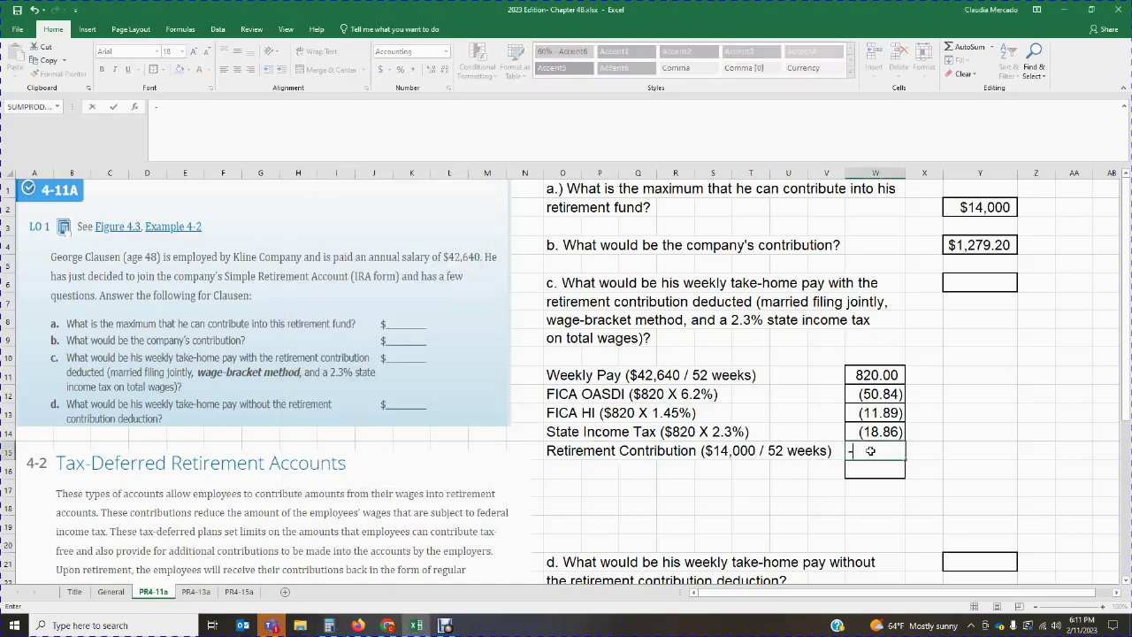
pyautogui.write('269.23')
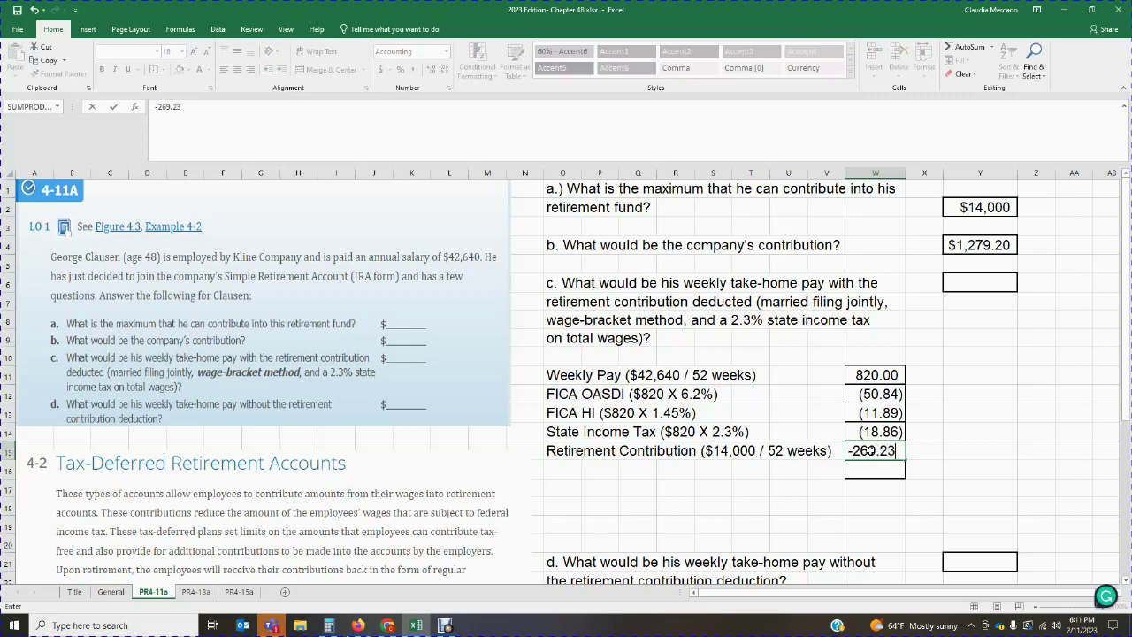
pyautogui.press('Return')
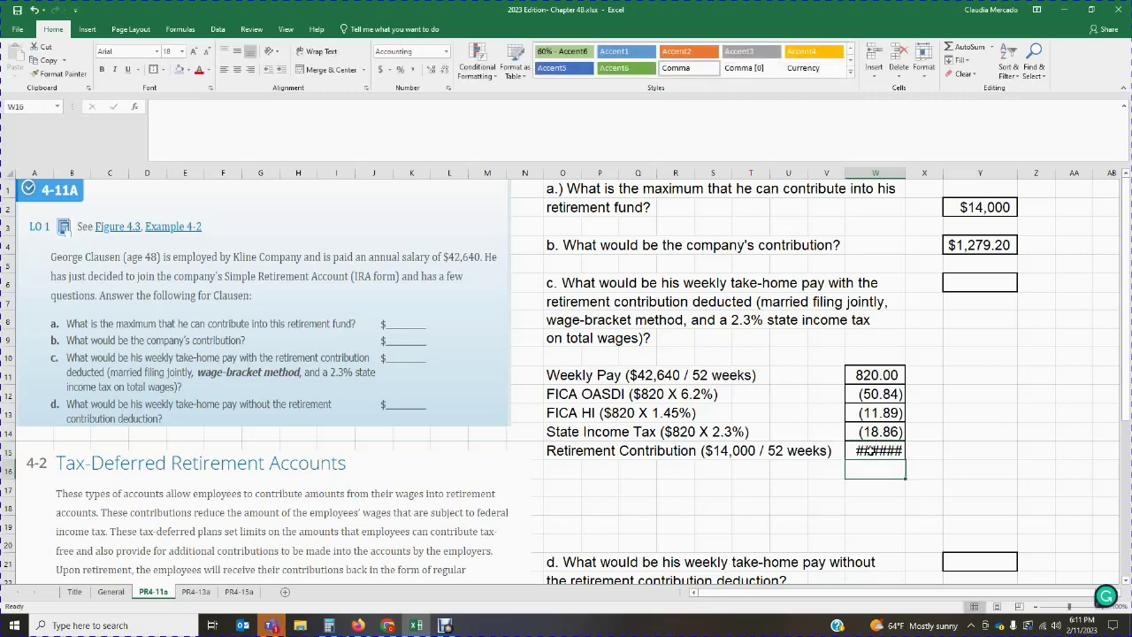
pyautogui.doubleClick(904, 172)
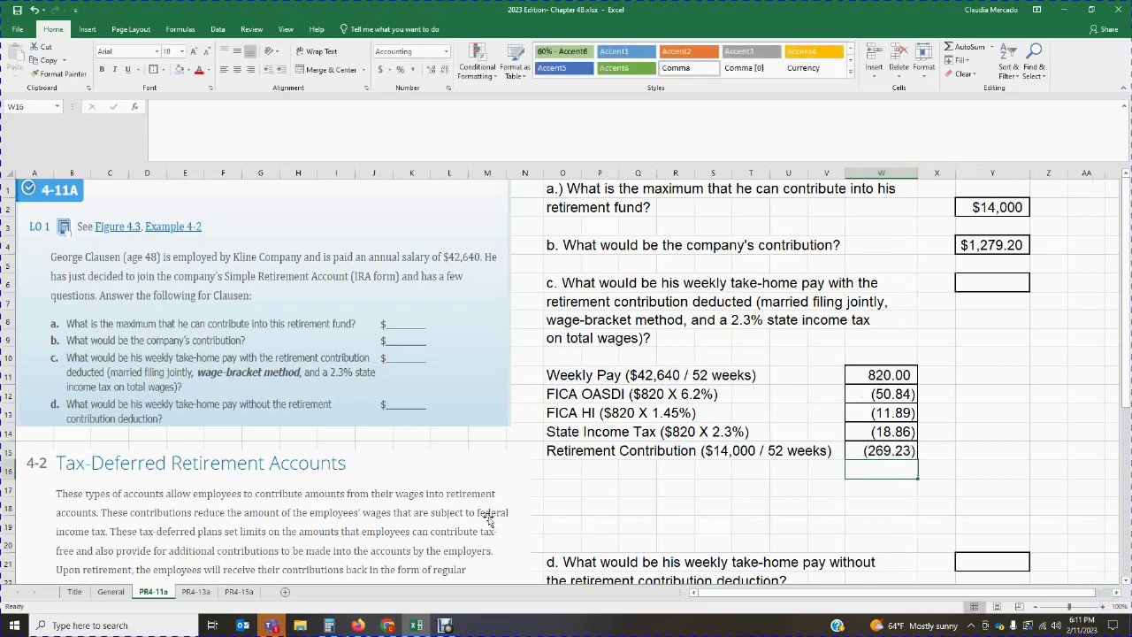
# Start the federal income tax label in cell O16 with "FIT ($820 - $269.23 ="
pyautogui.click(329, 626)
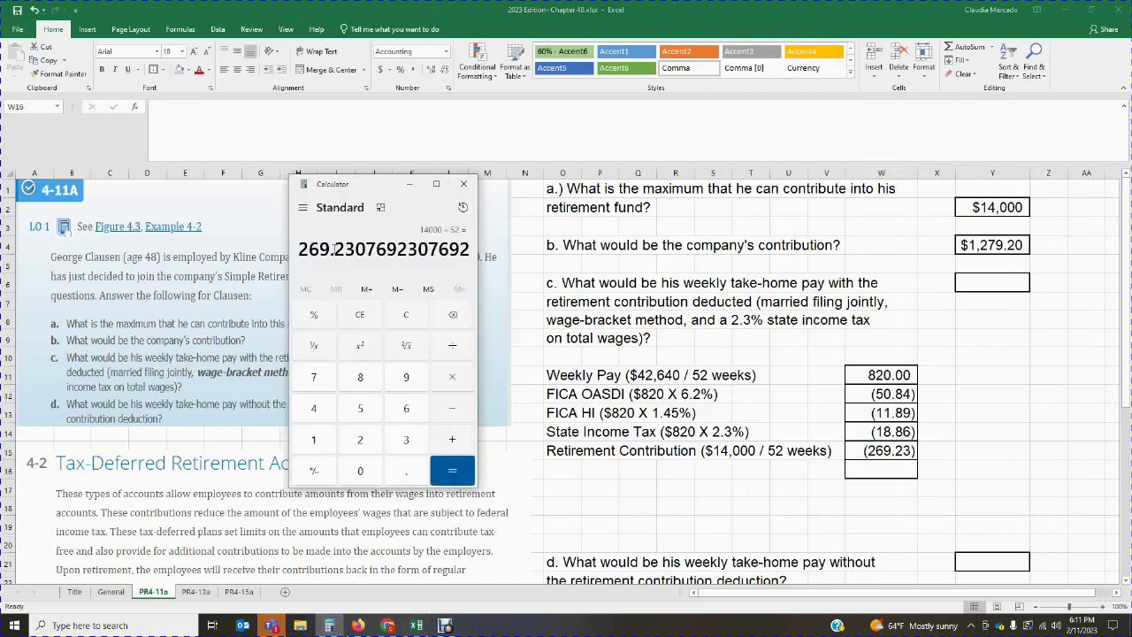
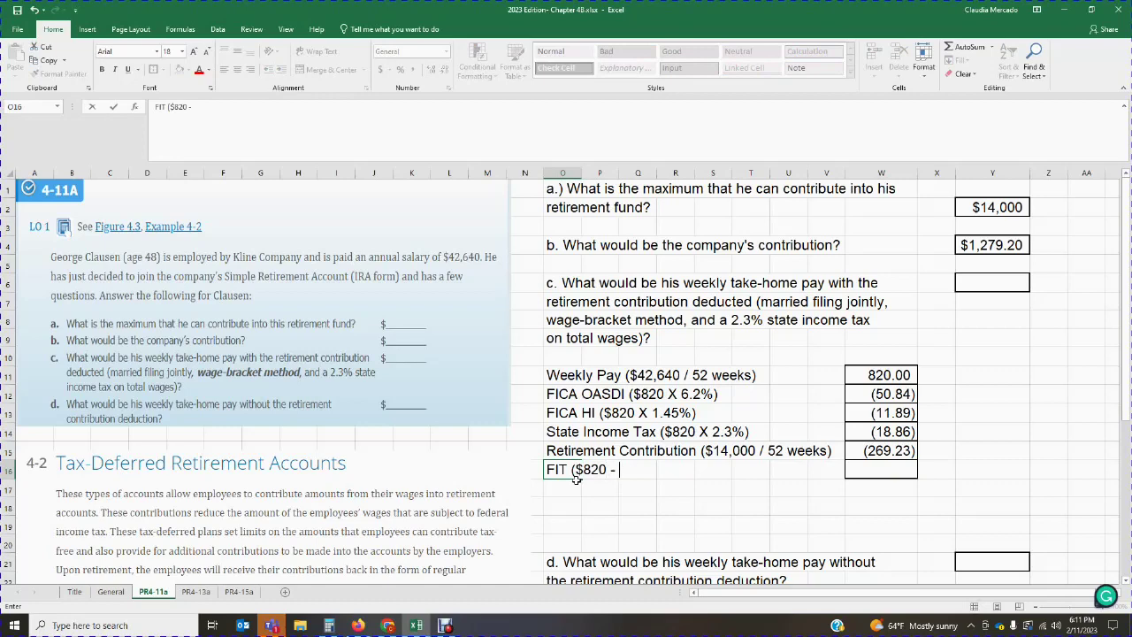
pyautogui.write('$269.23 =')
# Switch to Calculator, clear it and work out 820 − 269.23 for the taxable weekly pay
pyautogui.click(329, 625)
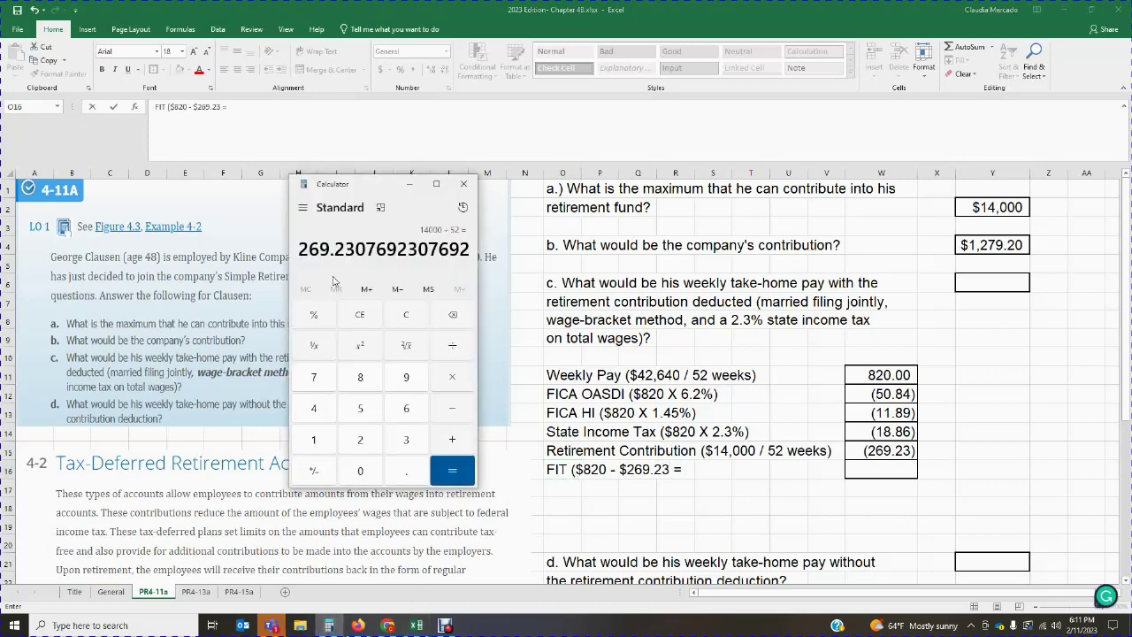
pyautogui.click(408, 315)
pyautogui.write('820')
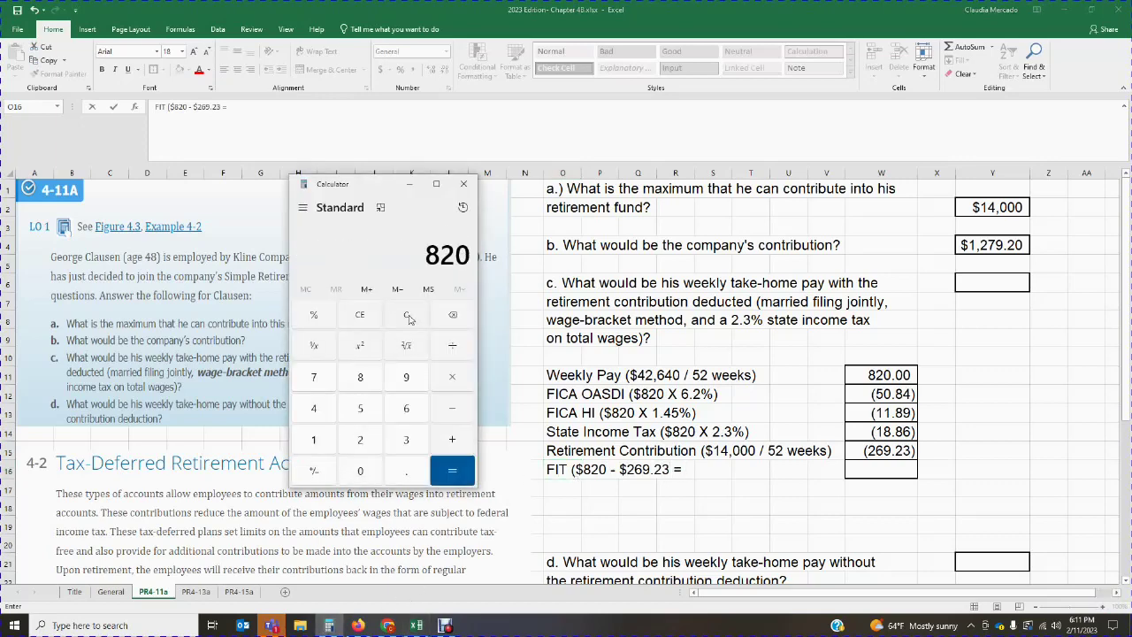
pyautogui.write('263.')
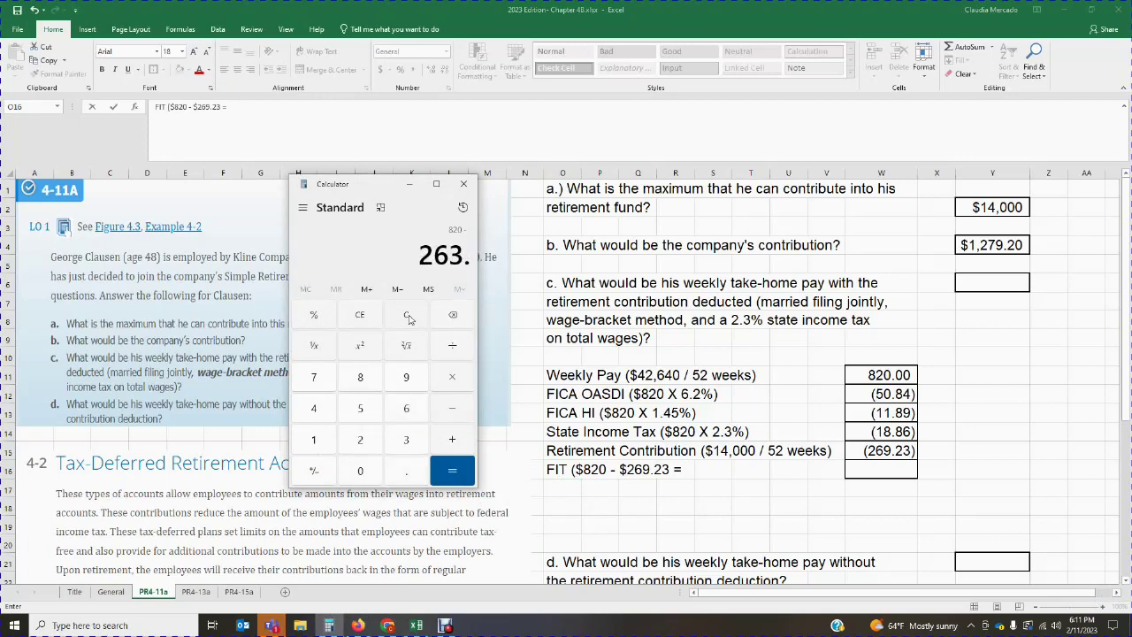
pyautogui.press('BackSpace')
pyautogui.press('BackSpace')
pyautogui.write('9.23')
pyautogui.press('Return')
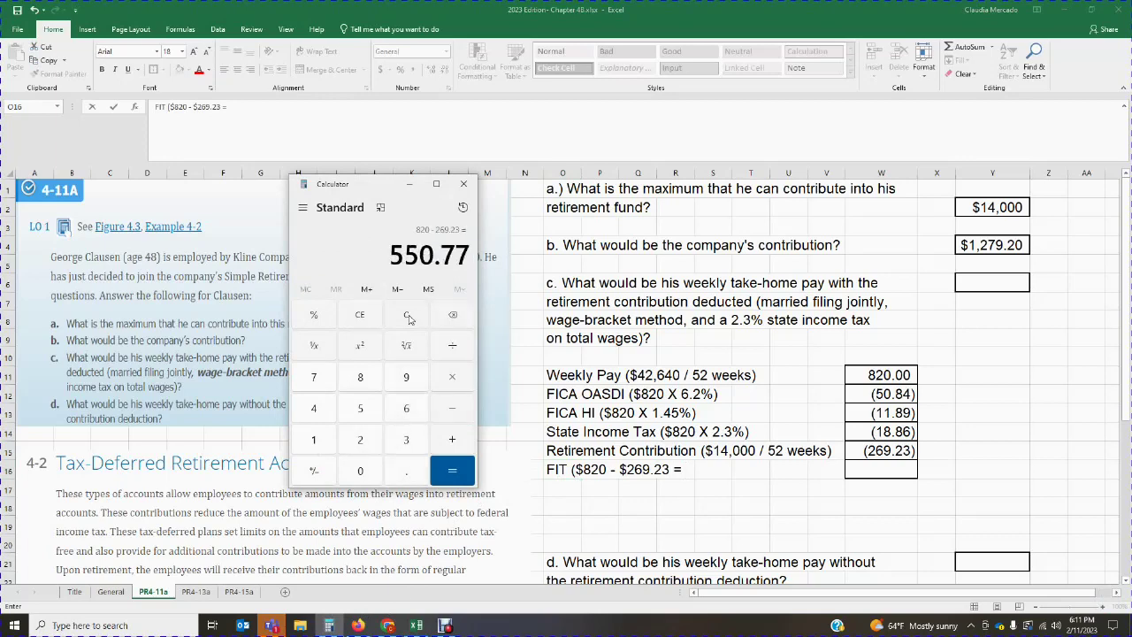
# Return to the worksheet and complete the FIT label in cell O16 with "$550.77 taxable)"
pyautogui.click(689, 472)
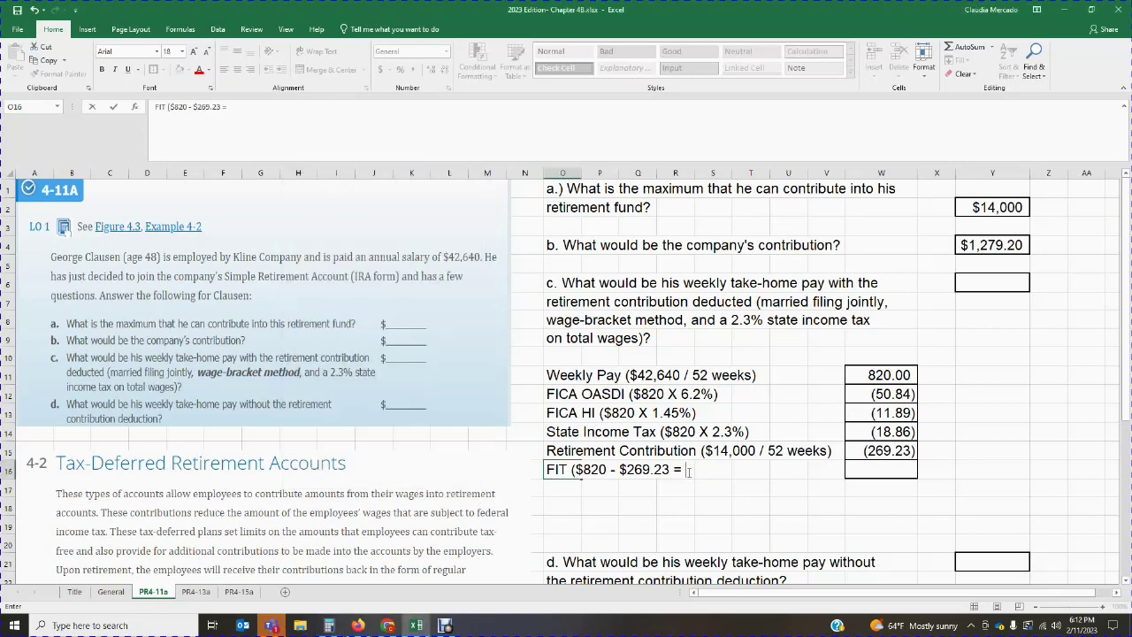
pyautogui.write('$550.77')
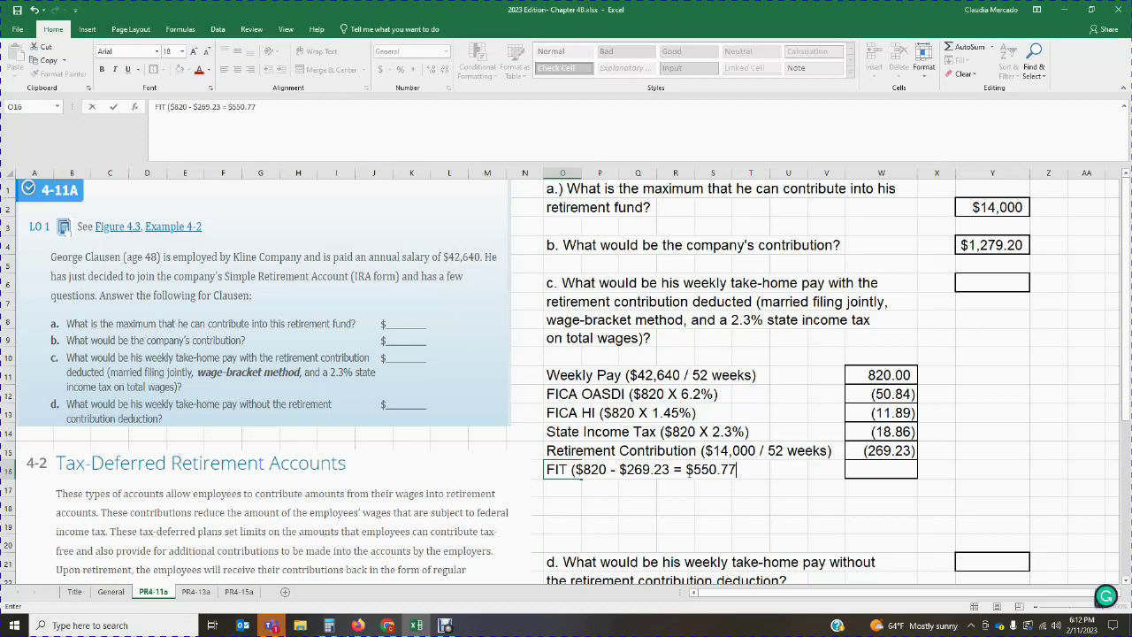
pyautogui.write(' taxable)')
pyautogui.click(759, 504)
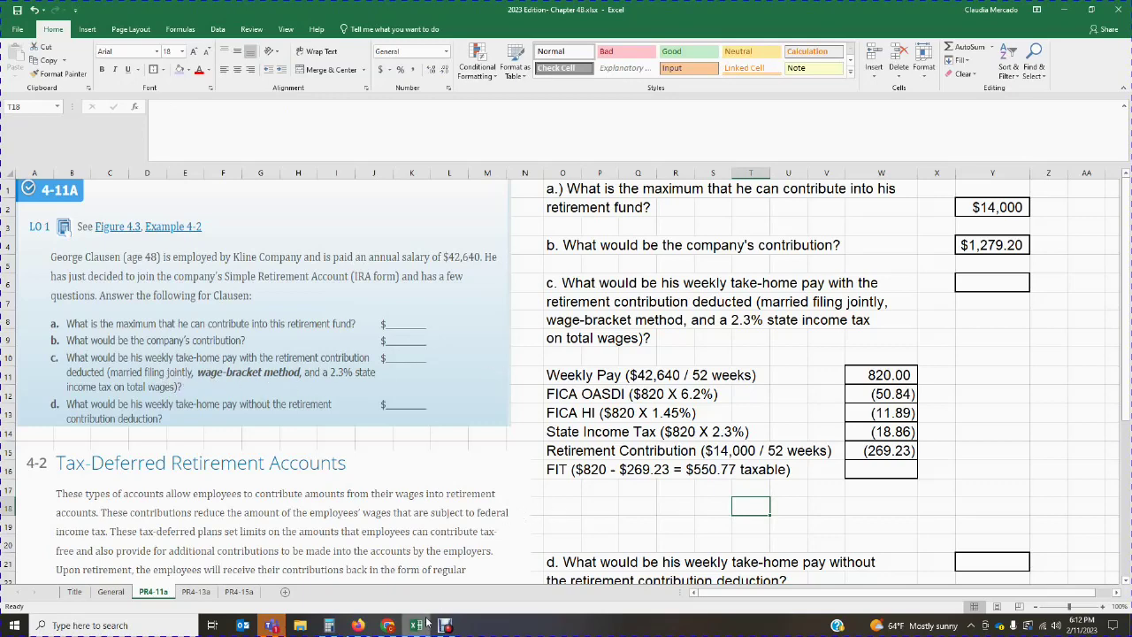
# Consult the weekly married-filing-jointly wage-bracket table in Chrome for $550.77, and enter -5.00 as the FIT in worksheet cell W16
pyautogui.click(388, 626)
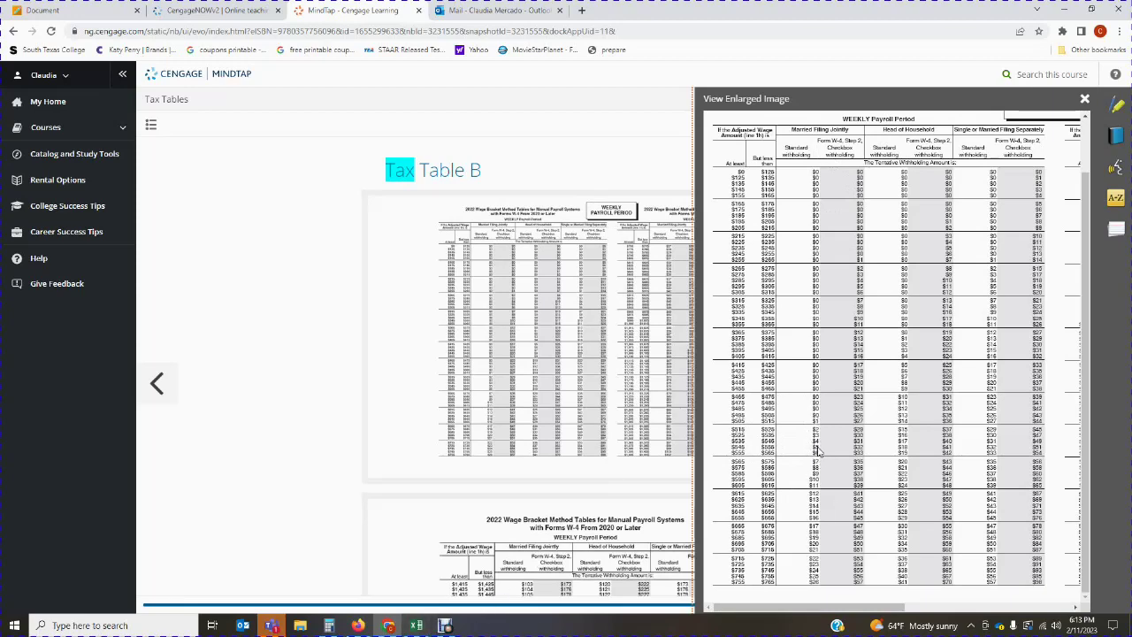
pyautogui.click(416, 625)
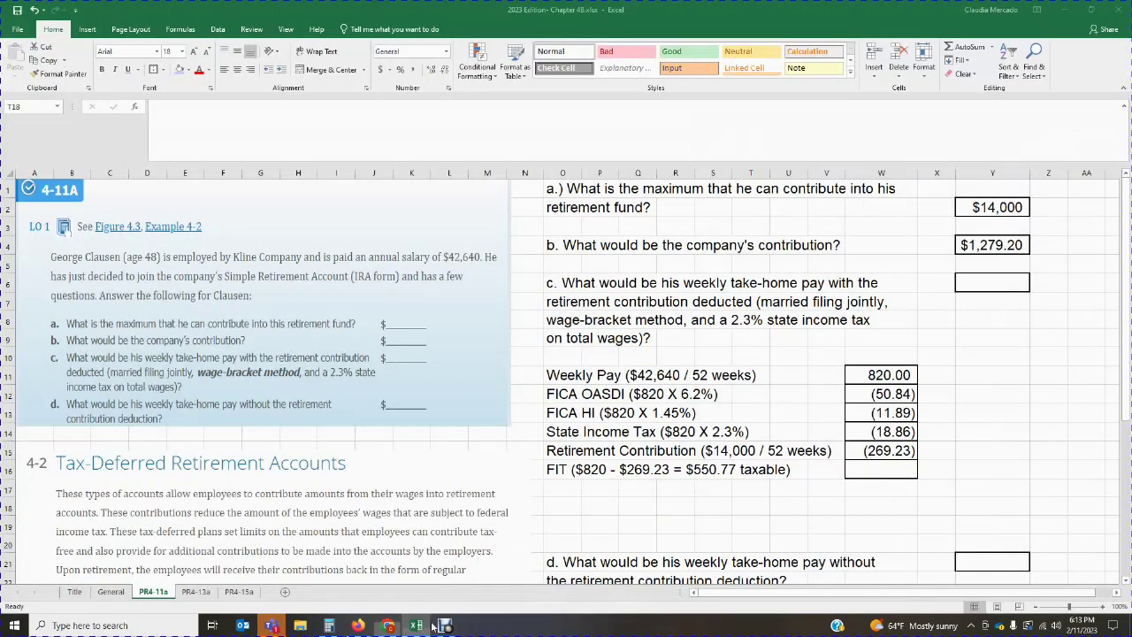
pyautogui.click(895, 471)
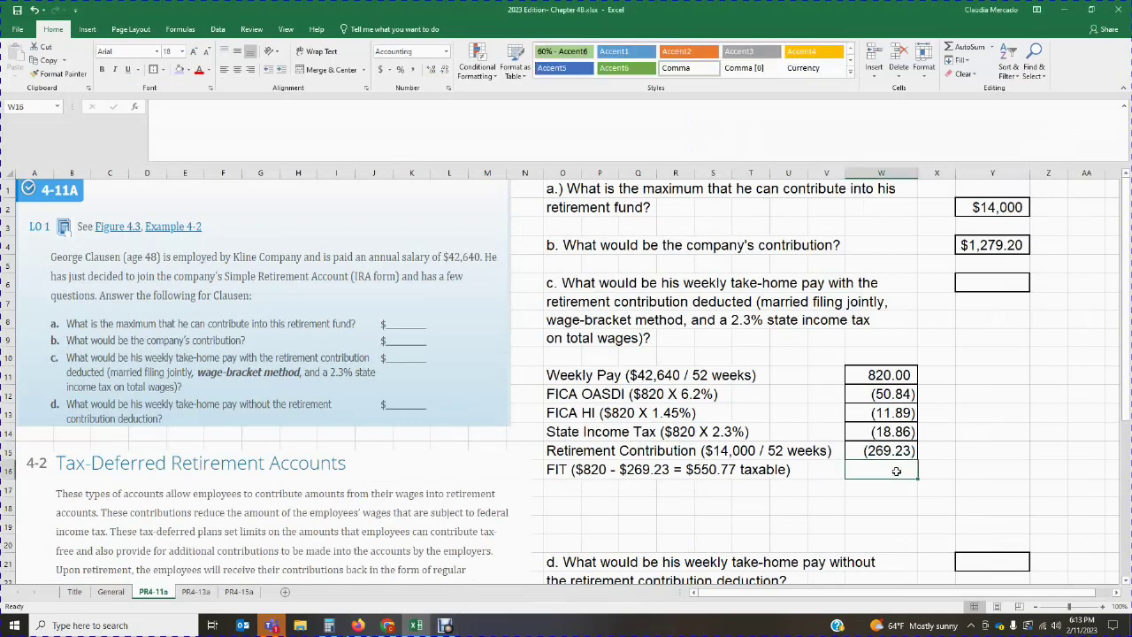
pyautogui.write('-5.30')
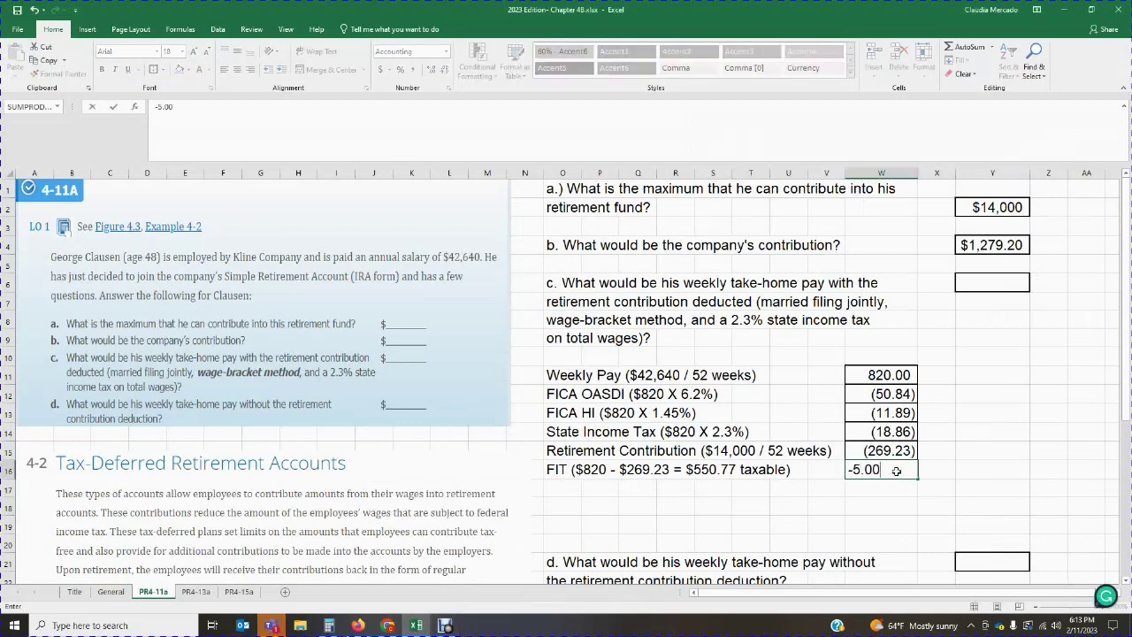
pyautogui.press('Tab')
# Add the label "Take Home Pay" in cell O17 and put a border around cell W17
pyautogui.click(561, 492)
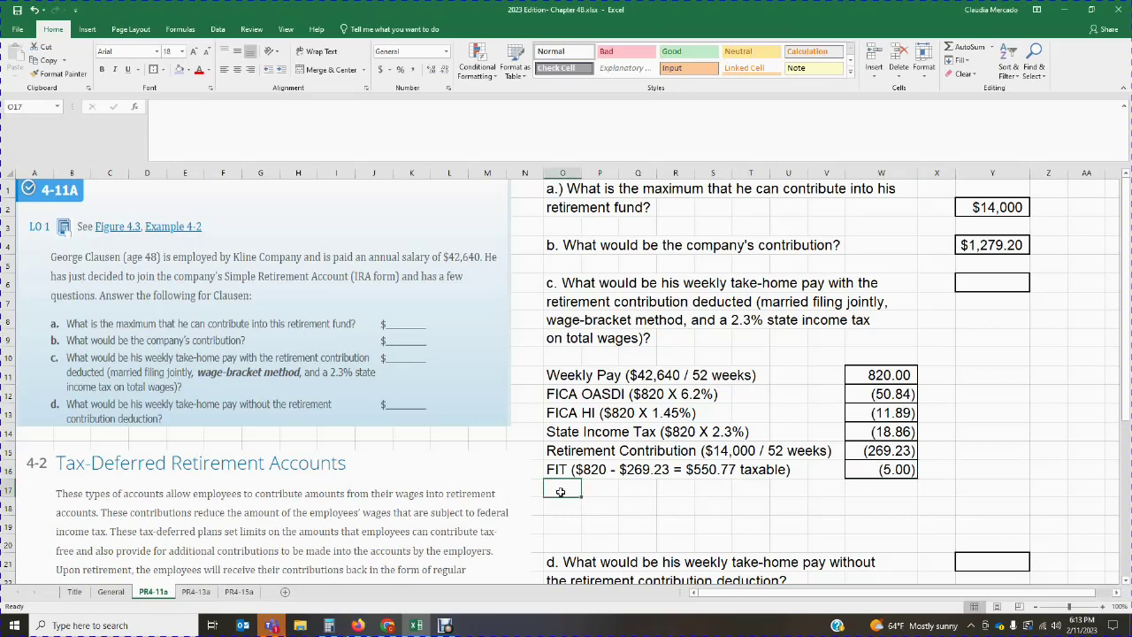
pyautogui.write('Take Hom')
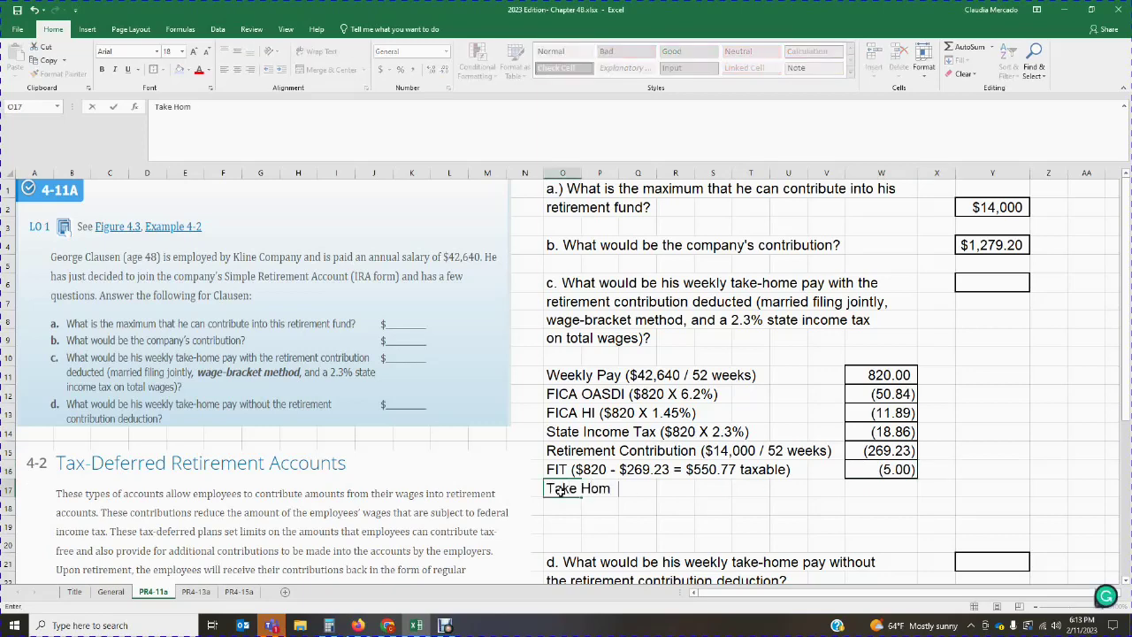
pyautogui.write('e Pay')
pyautogui.press('Tab')
pyautogui.click(881, 494)
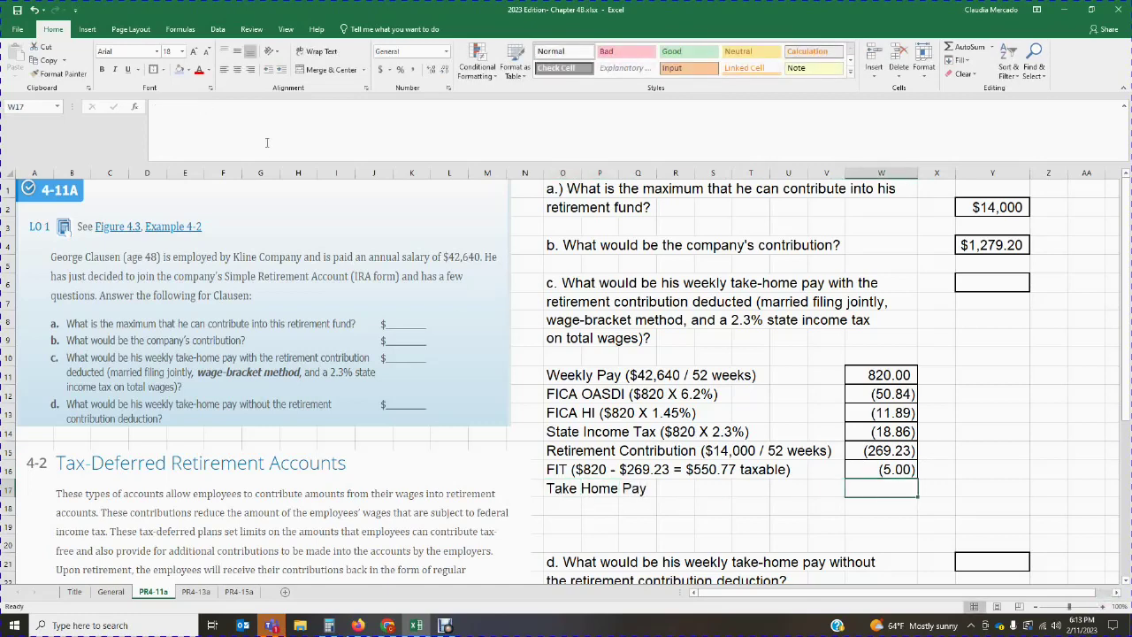
pyautogui.click(960, 408)
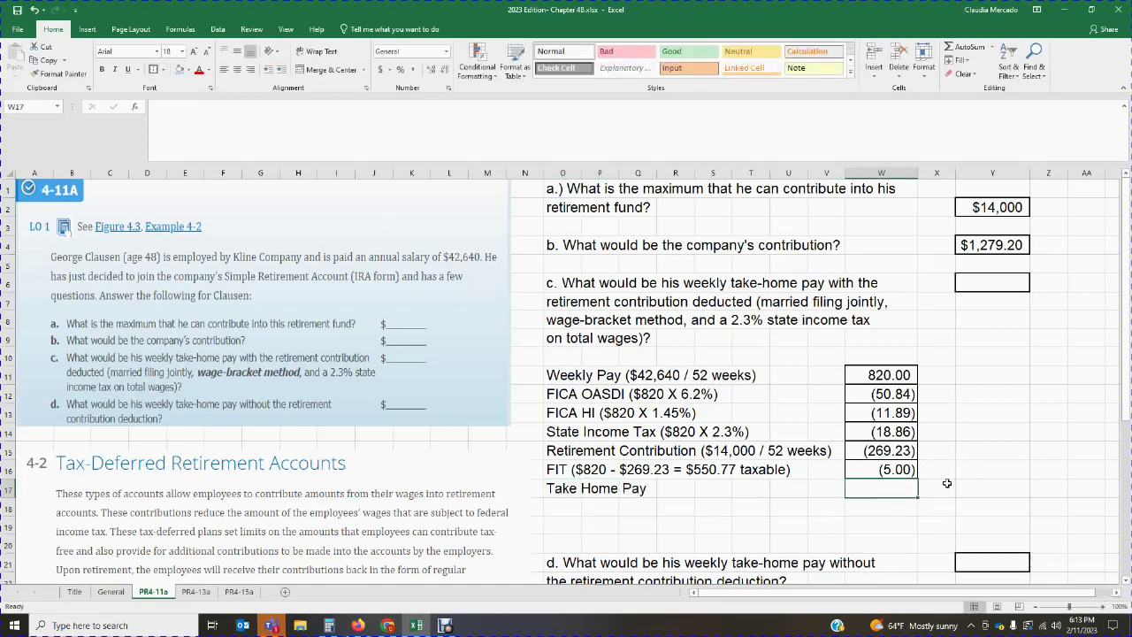
# Switch to Calculator, clear it and subtract 50.84, 11.89, 18.86, 269.23 and 5.00 from 820 for the take-home pay
pyautogui.click(328, 625)
pyautogui.click(407, 315)
pyautogui.write('820')
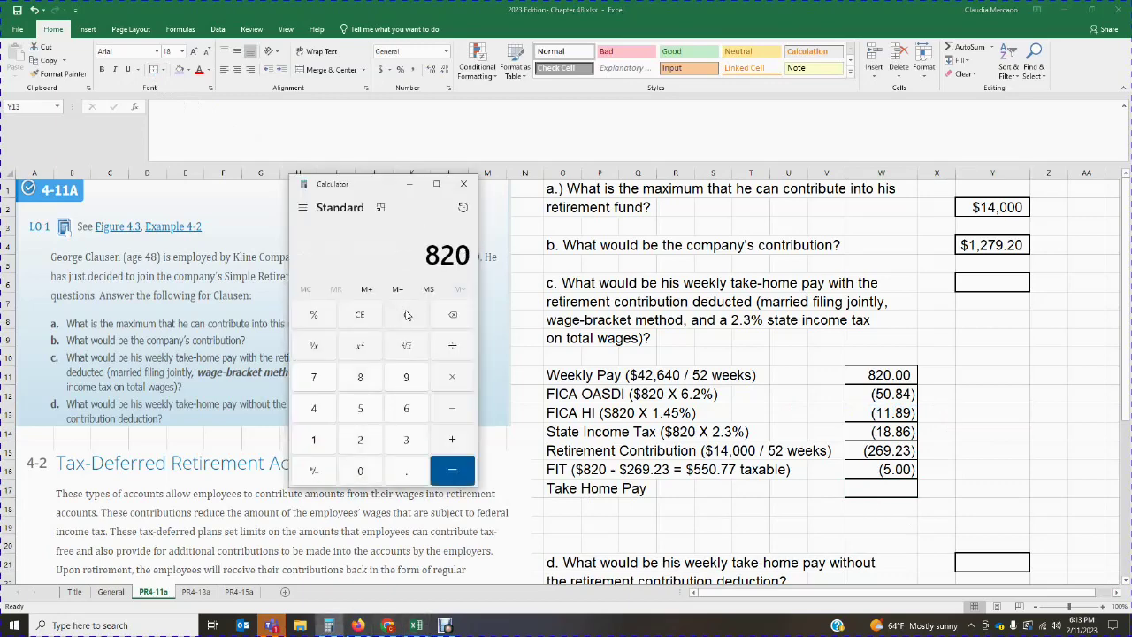
pyautogui.write('50.84')
pyautogui.press('-')
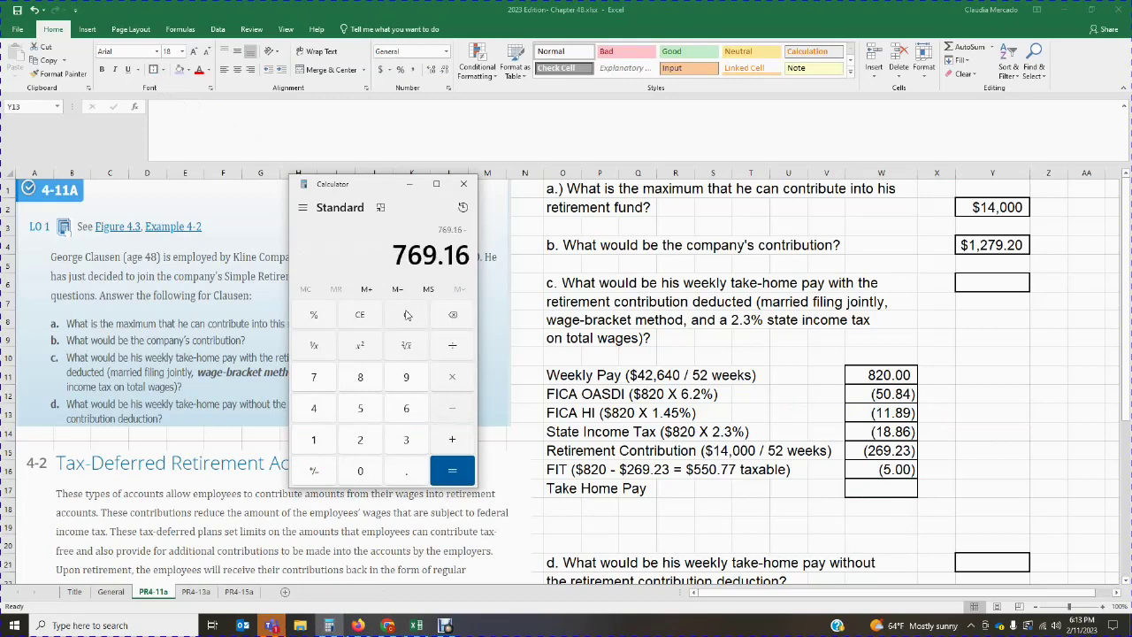
pyautogui.write('11.89')
pyautogui.press('-')
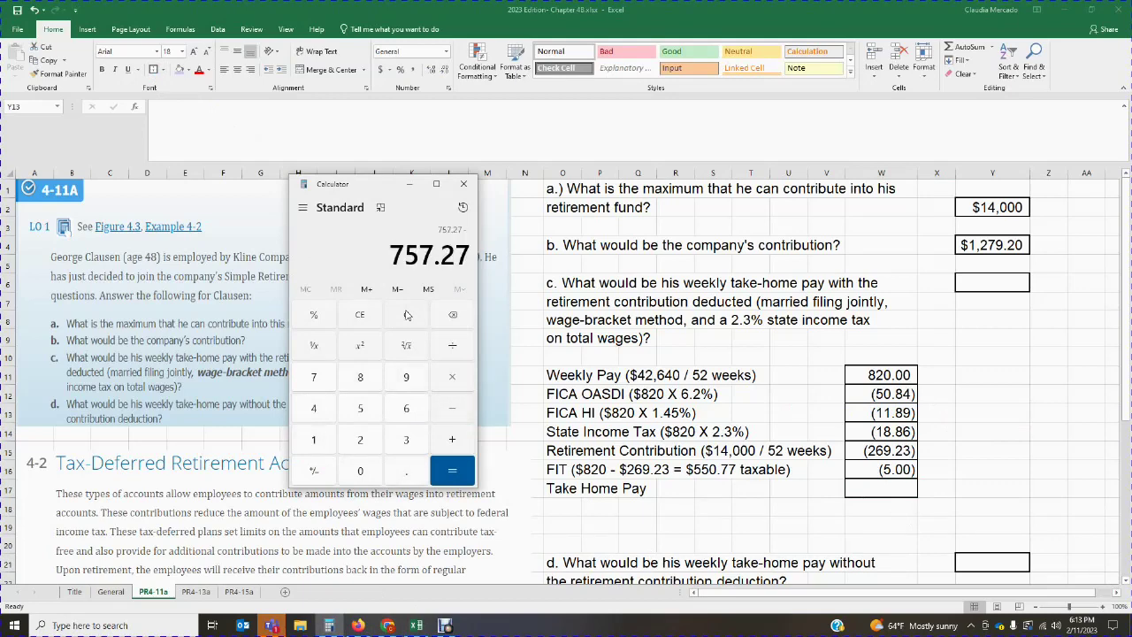
pyautogui.write('18.86')
pyautogui.press('-')
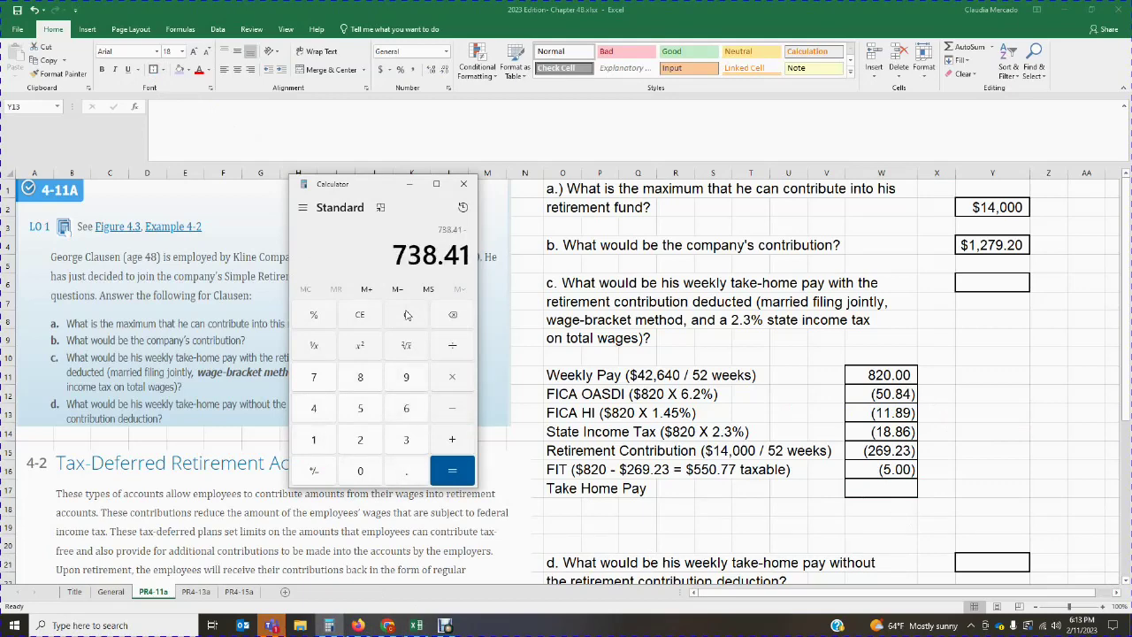
pyautogui.write('269.23')
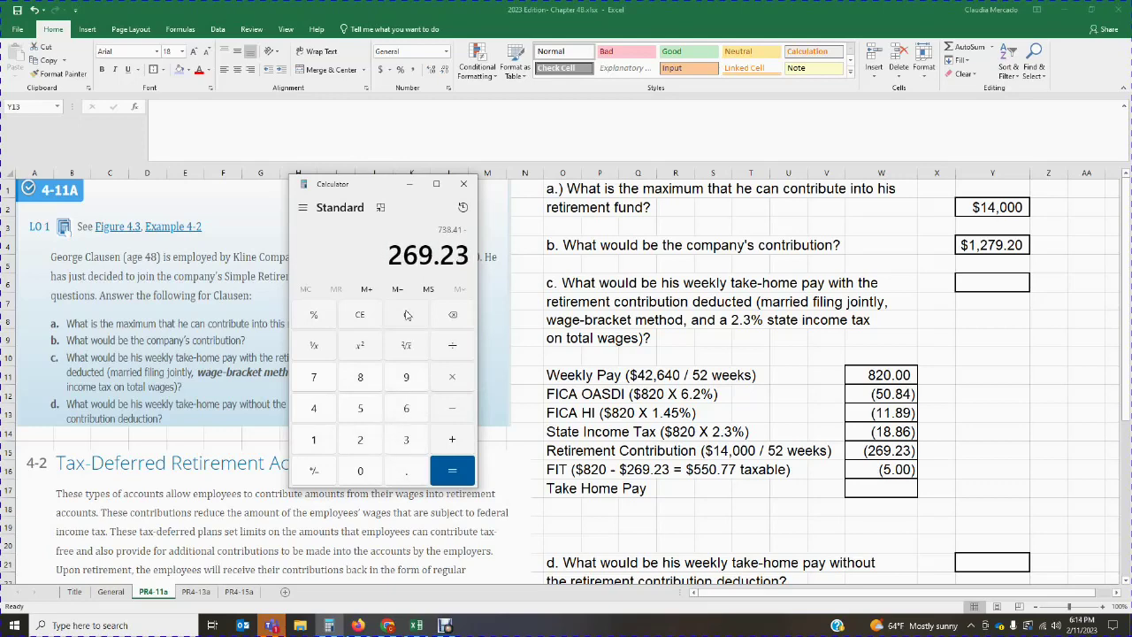
pyautogui.press('-')
pyautogui.write('5.00')
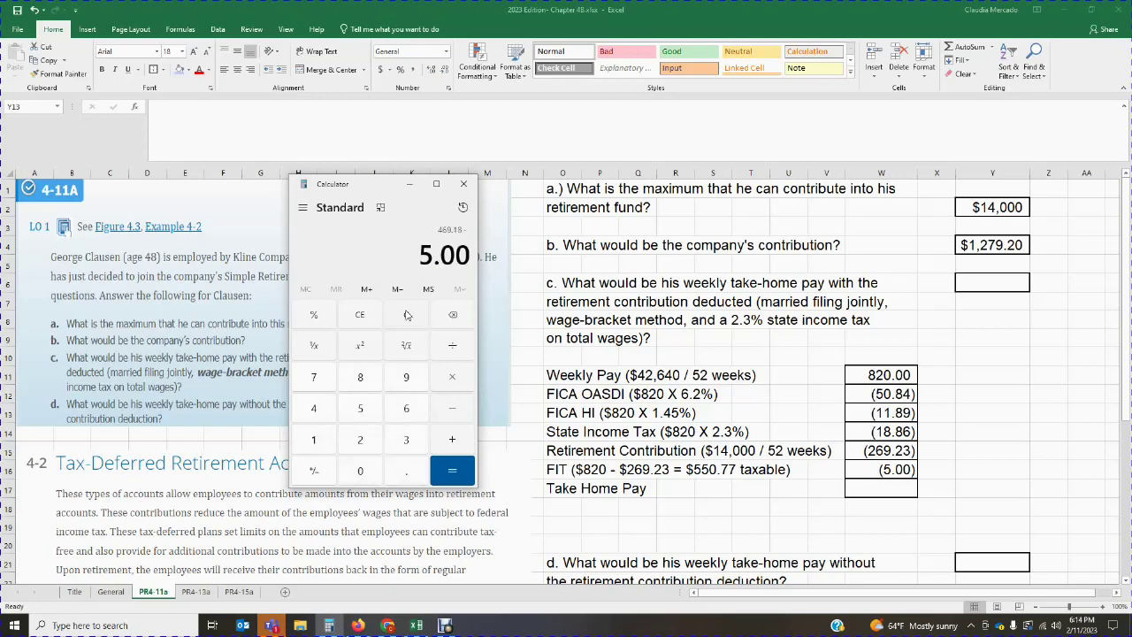
pyautogui.press('Return')
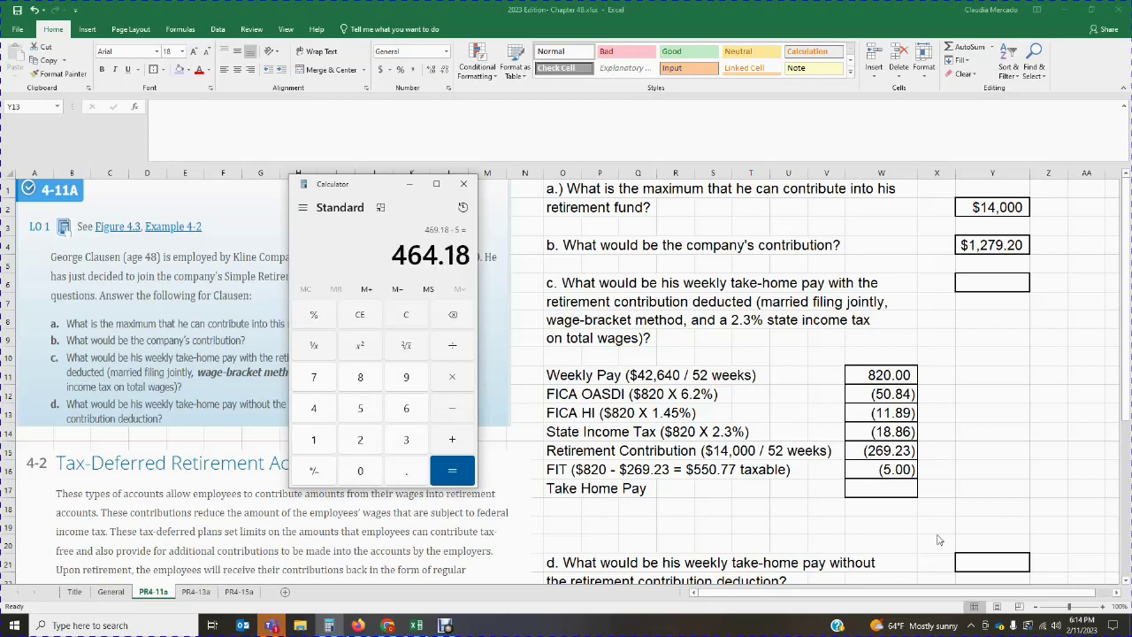
# Return to the worksheet and enter 464.18 in cell W17 as the take-home pay
pyautogui.hotkey('alt', 'Tab')
pyautogui.click(895, 488)
pyautogui.write('464.18')
pyautogui.press('Return')
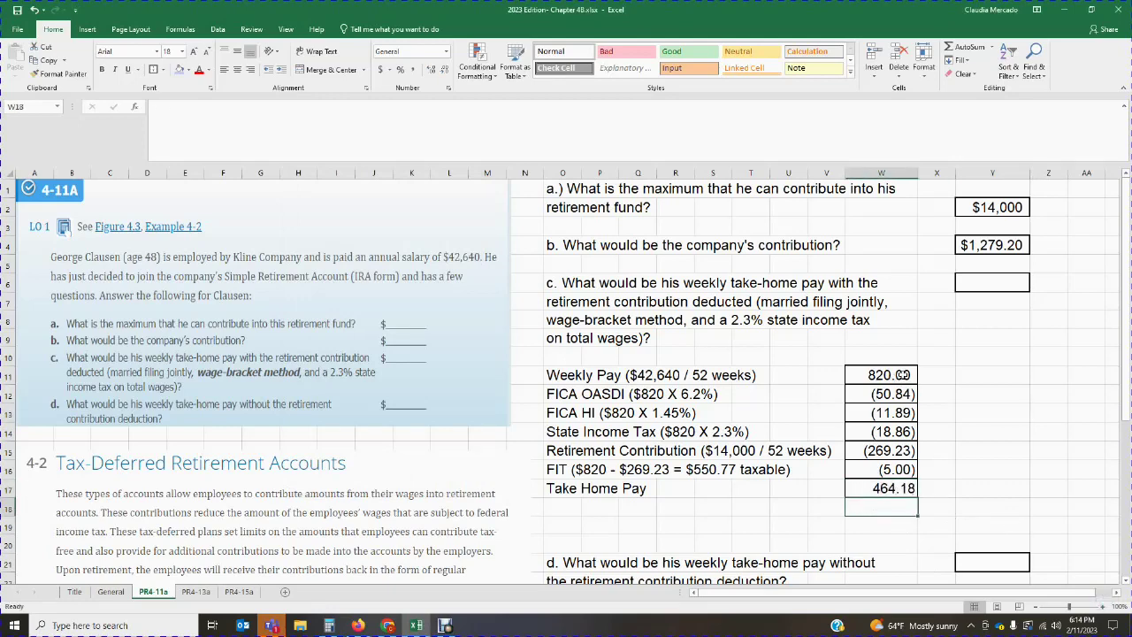
# Fill the take-home pay cell W17 with yellow
pyautogui.click(872, 490)
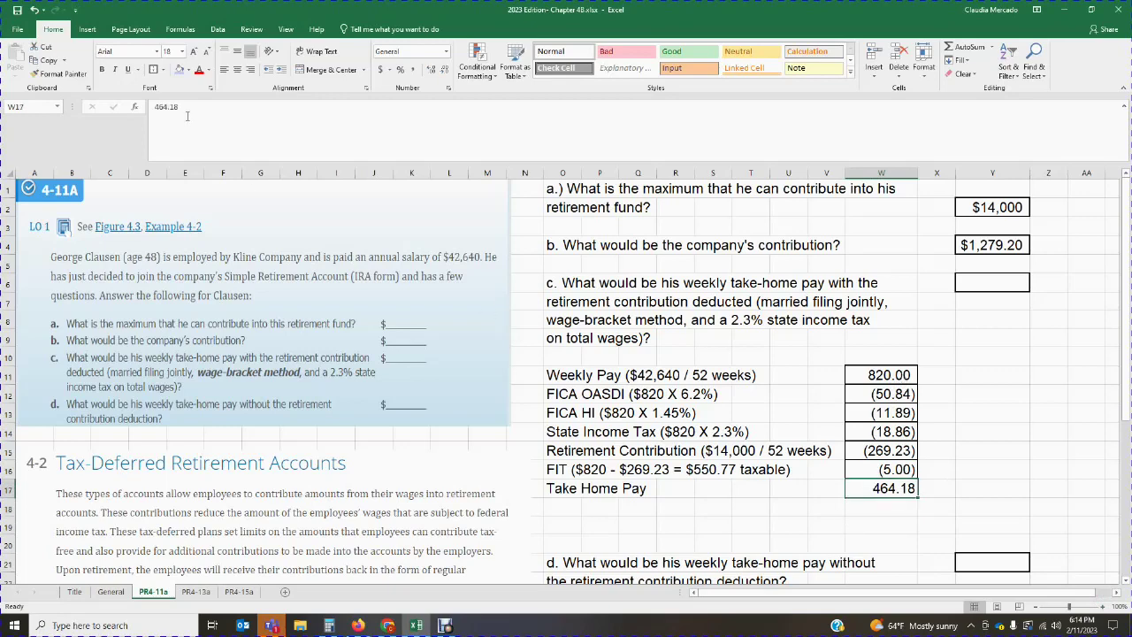
pyautogui.click(188, 71)
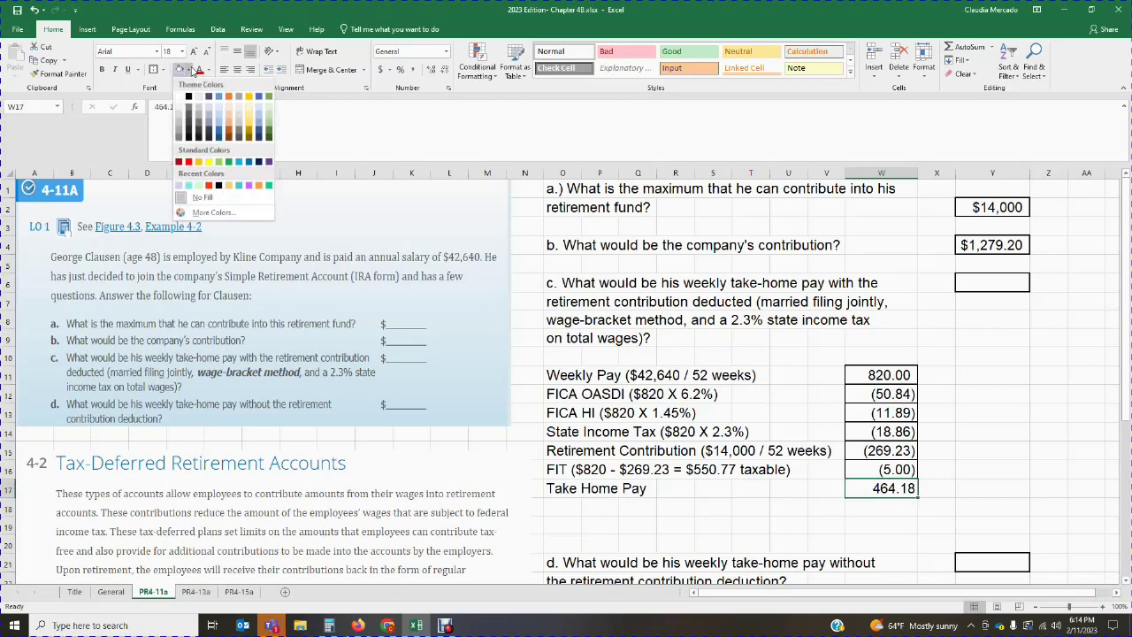
pyautogui.click(211, 163)
pyautogui.click(970, 378)
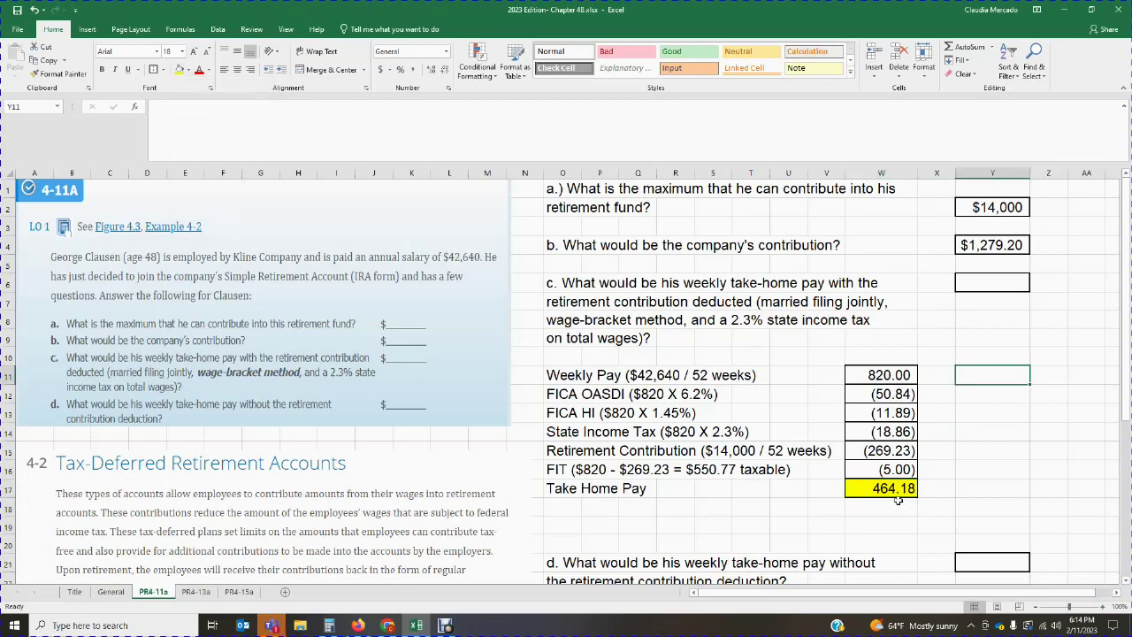
# Enter $464.18 in cell Y6 as the answer to part c
pyautogui.click(994, 285)
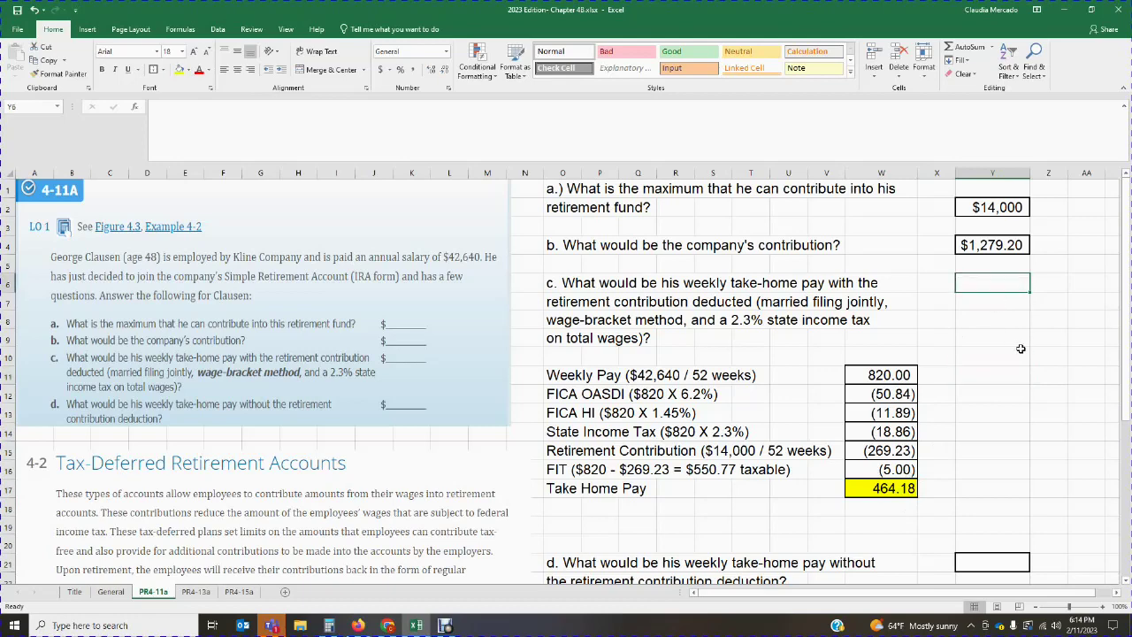
pyautogui.write('$464.18')
pyautogui.press('Return')
pyautogui.click(1021, 404)
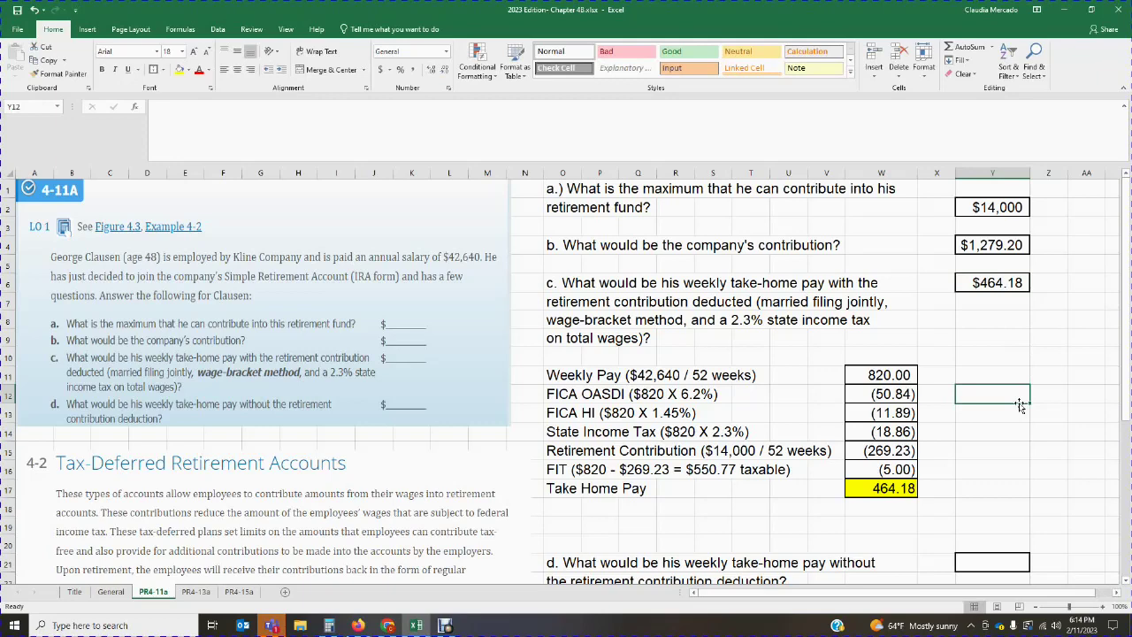
# Delete the blank cells O19:Y19 above part d and shift the cells below up
pyautogui.moveTo(562, 528); pyautogui.dragTo(984, 528)
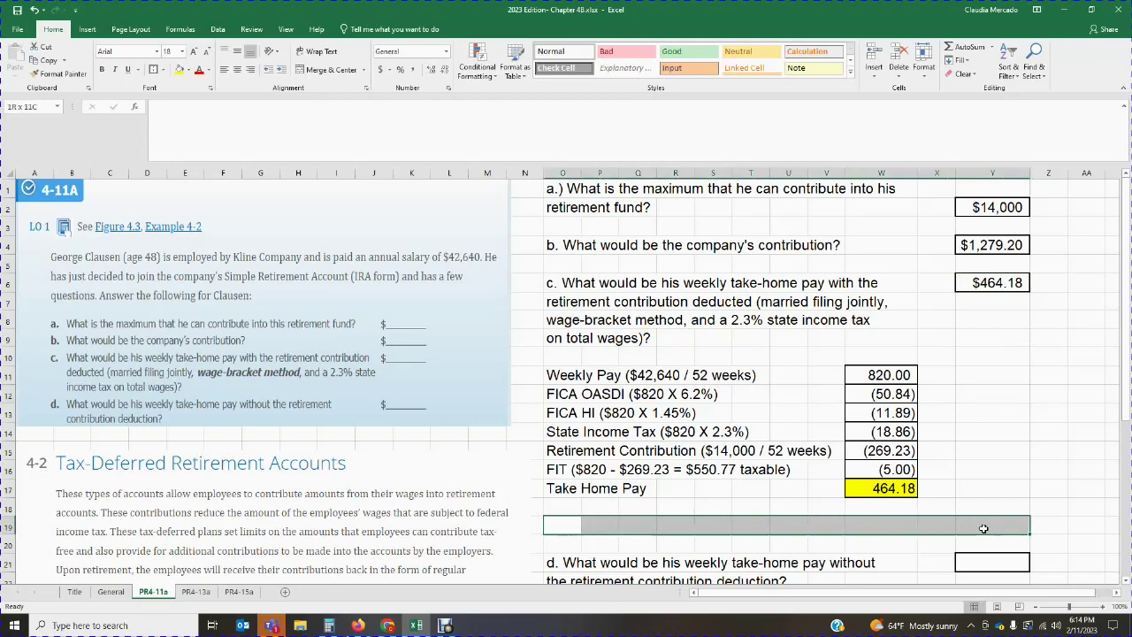
pyautogui.rightClick(983, 528)
pyautogui.click(1008, 405)
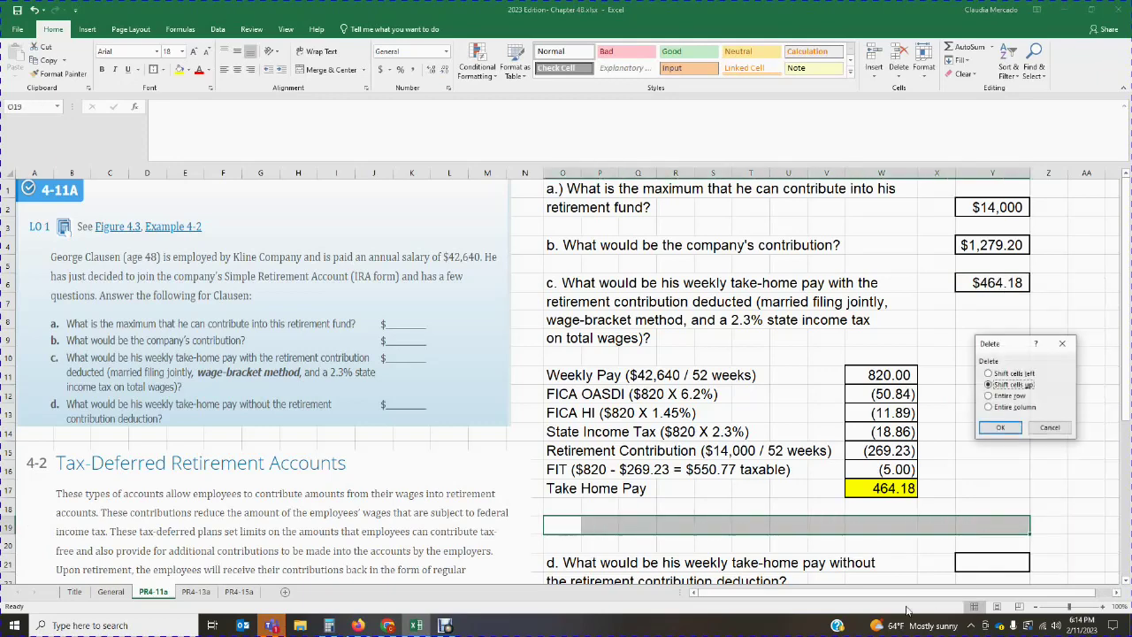
pyautogui.click(998, 428)
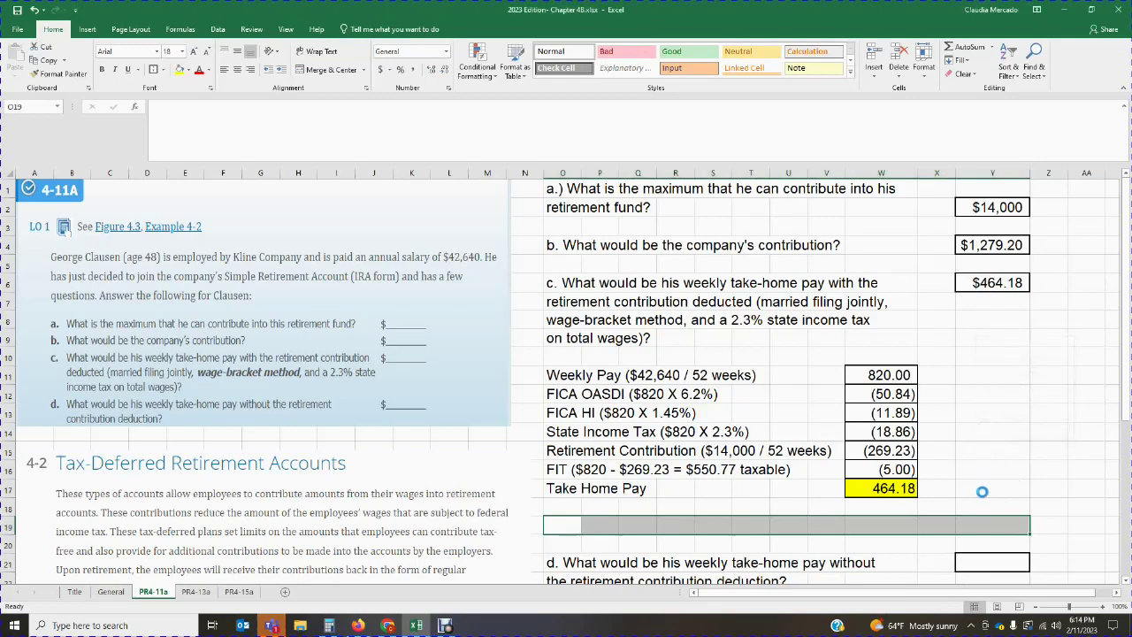
# Move the Figure 4.3 picture down to about row 30 to make room below the part d question
pyautogui.scroll(-3, 718, 527)
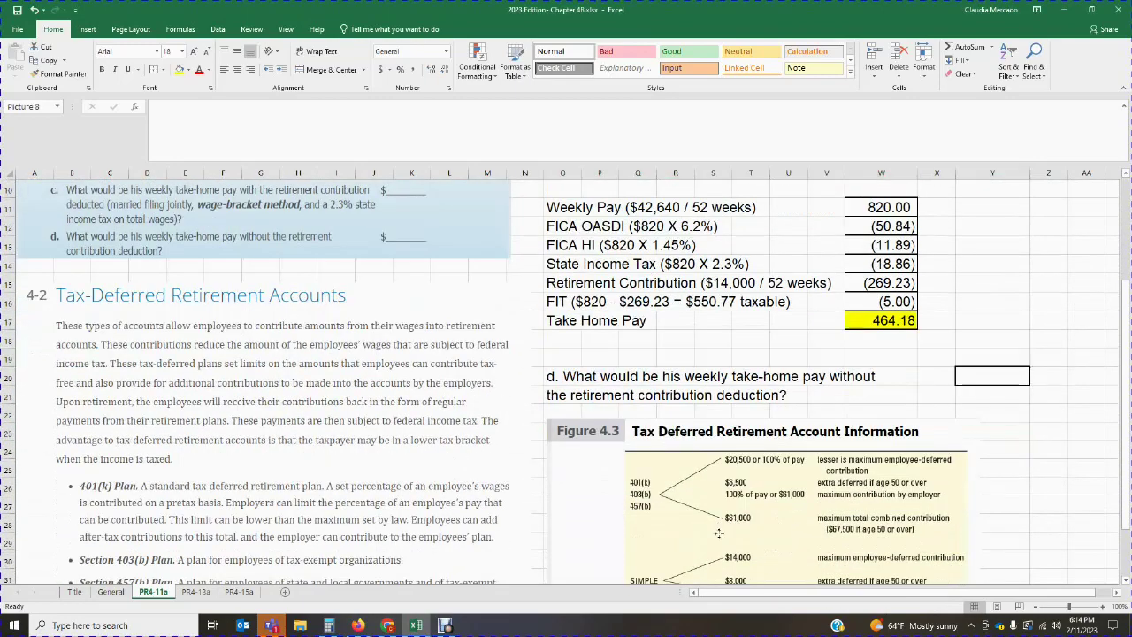
pyautogui.scroll(-2, 733, 526)
pyautogui.moveTo(733, 526); pyautogui.dragTo(718, 575)
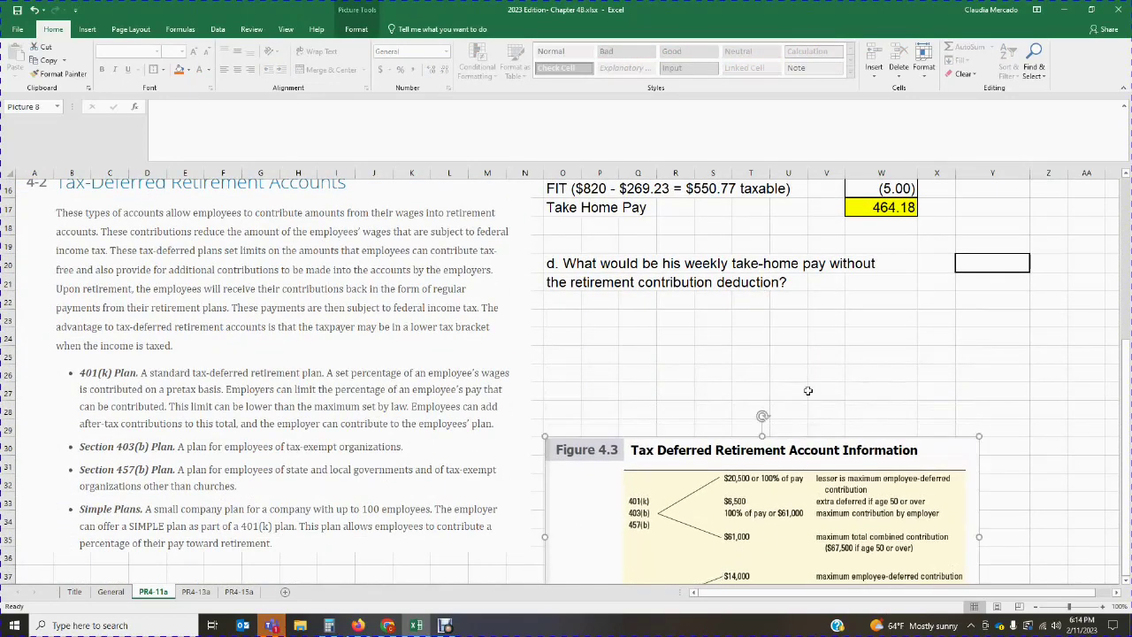
pyautogui.click(809, 392)
# Copy the pay and deduction rows O11:W15 and paste them below the part d question, starting at cell O22
pyautogui.scroll(2, 809, 393)
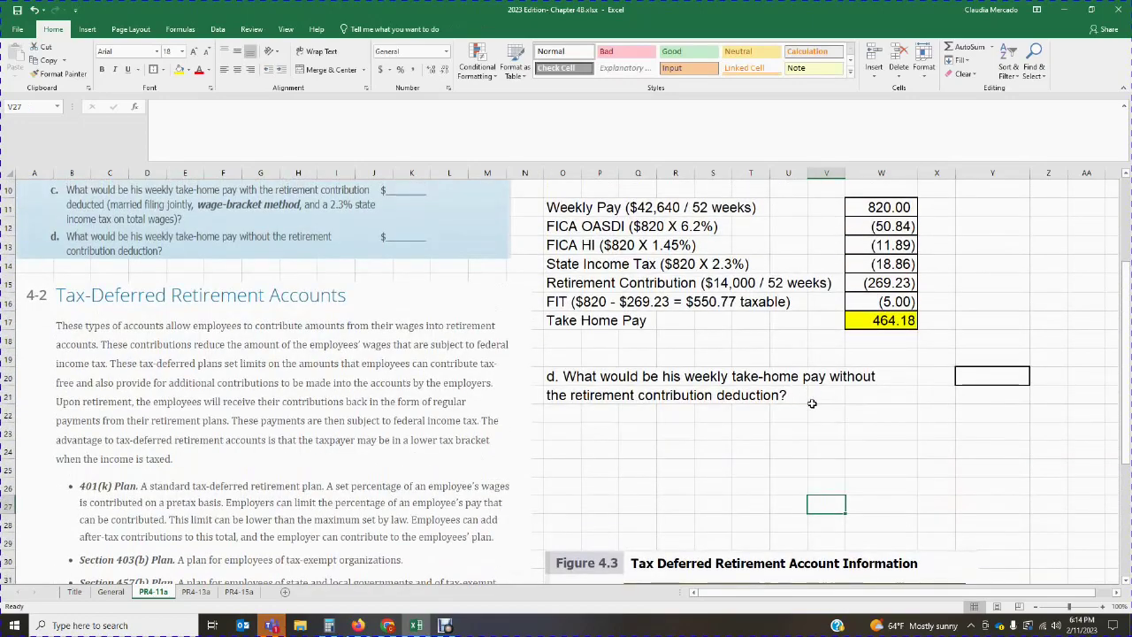
pyautogui.moveTo(575, 207); pyautogui.dragTo(882, 283)
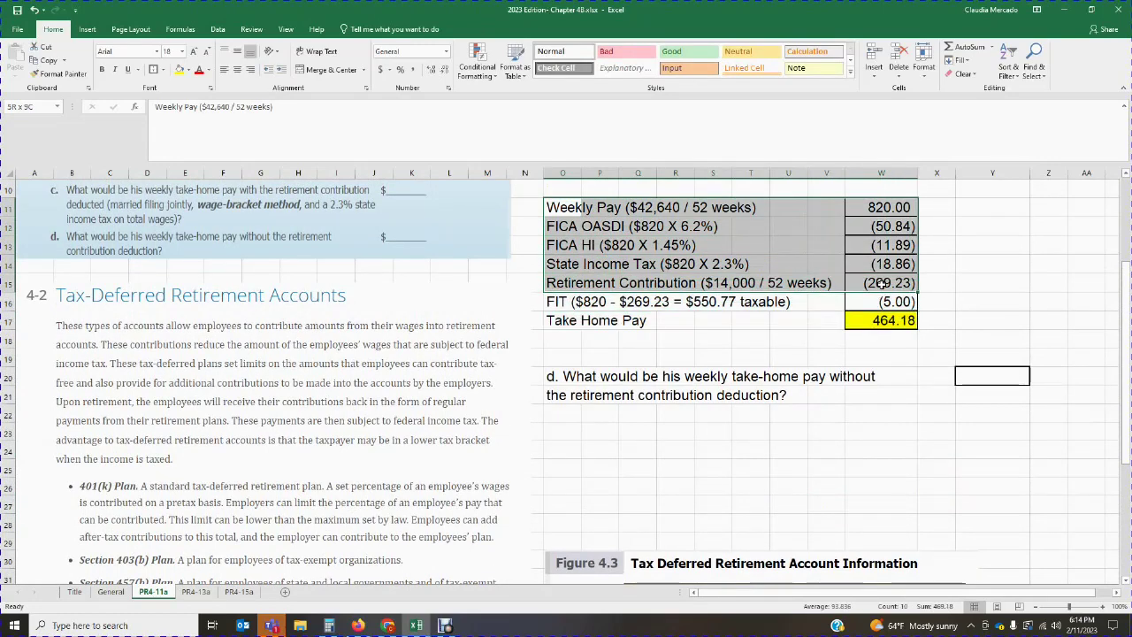
pyautogui.hotkey('ctrl', 'c')
pyautogui.click(573, 424)
pyautogui.click(575, 416)
pyautogui.hotkey('ctrl', 'v')
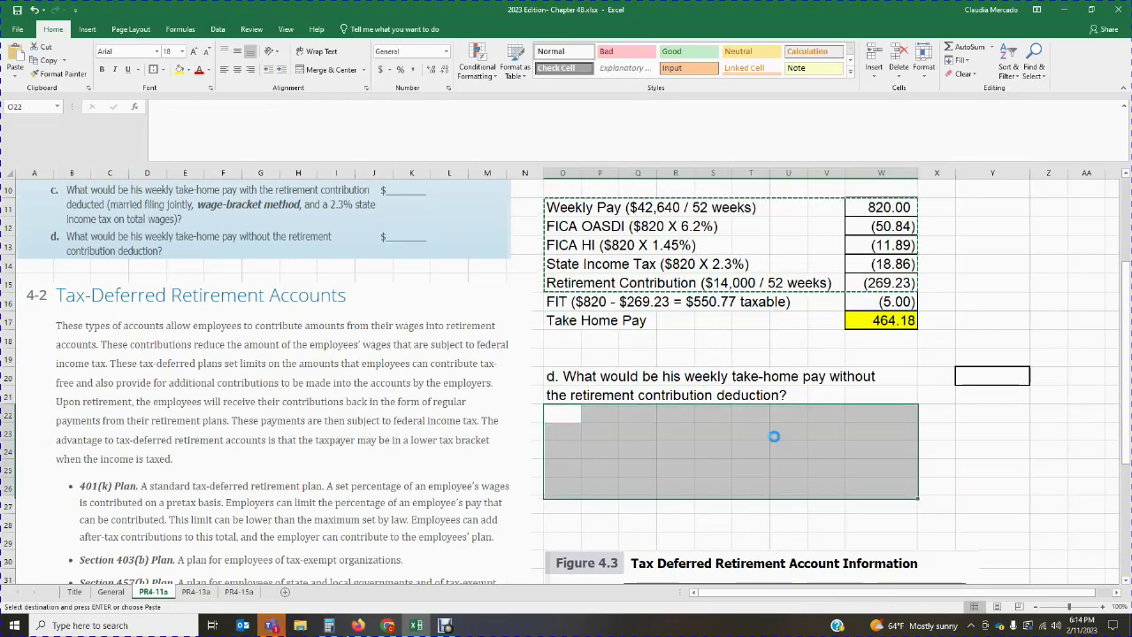
pyautogui.click(980, 467)
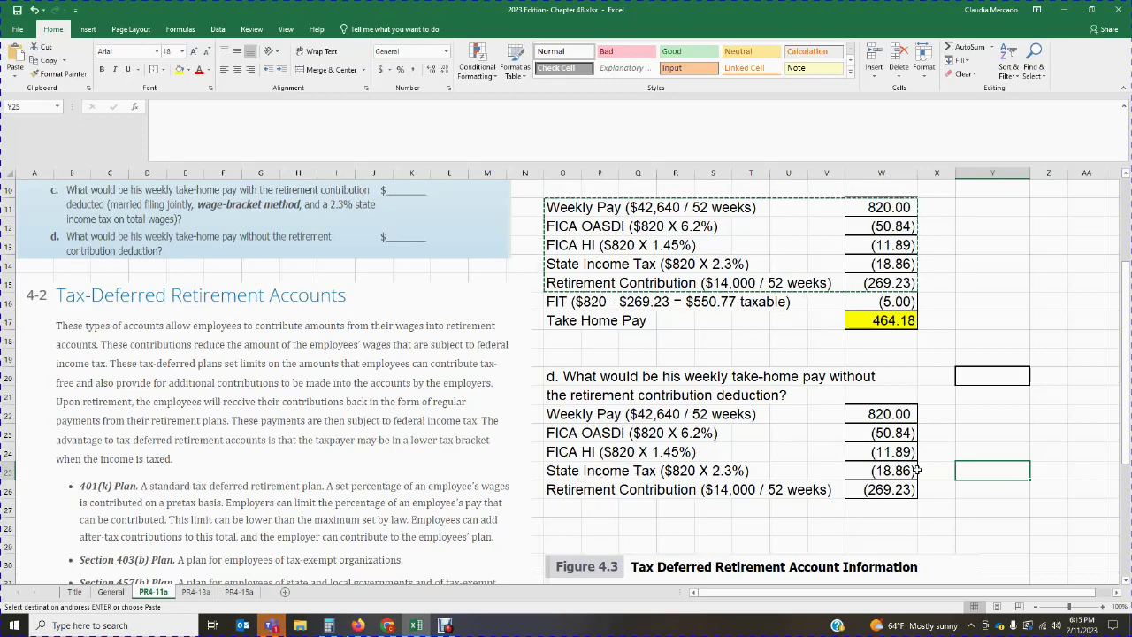
# Undo the pasted part d rows and the Figure 4.3 picture move, and redo both
pyautogui.moveTo(563, 490); pyautogui.dragTo(875, 492)
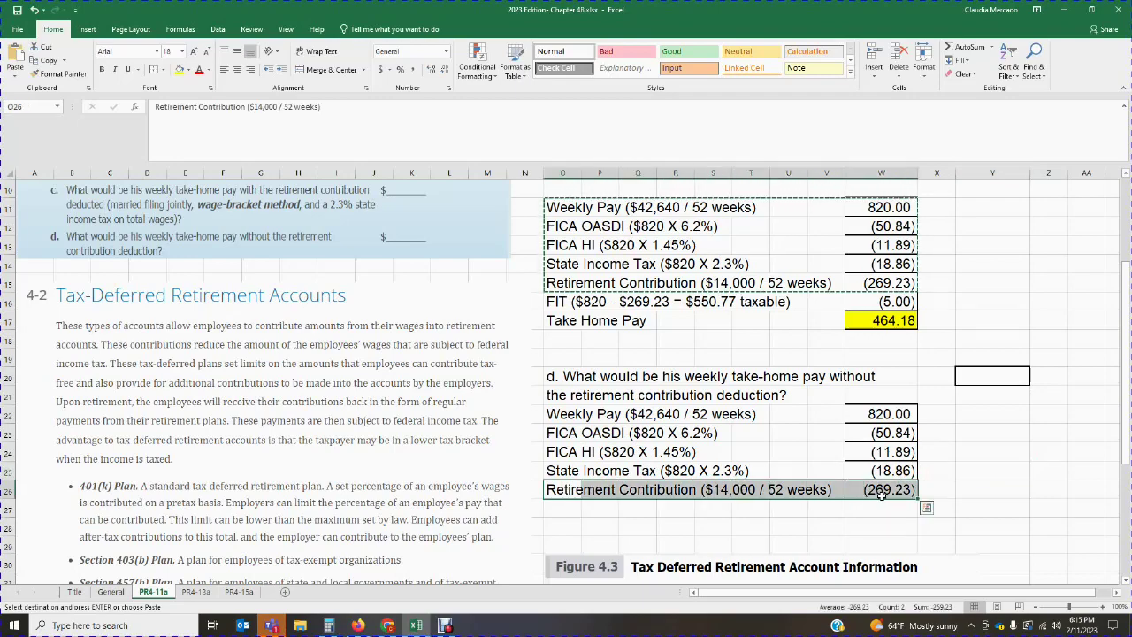
pyautogui.scroll(3, 881, 495)
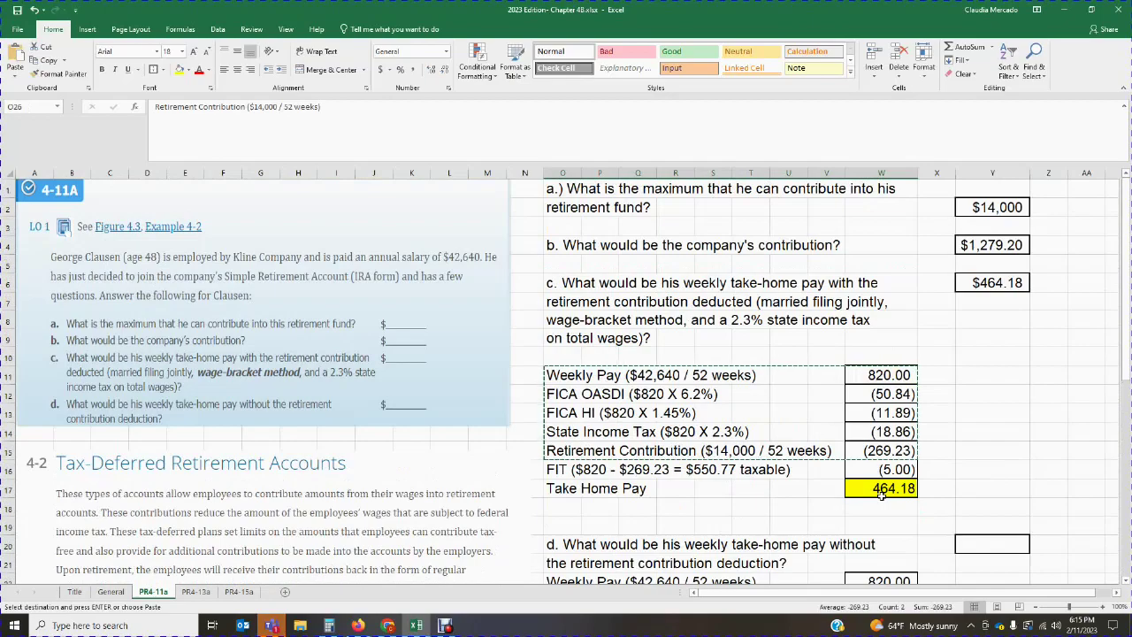
pyautogui.scroll(-4, 881, 495)
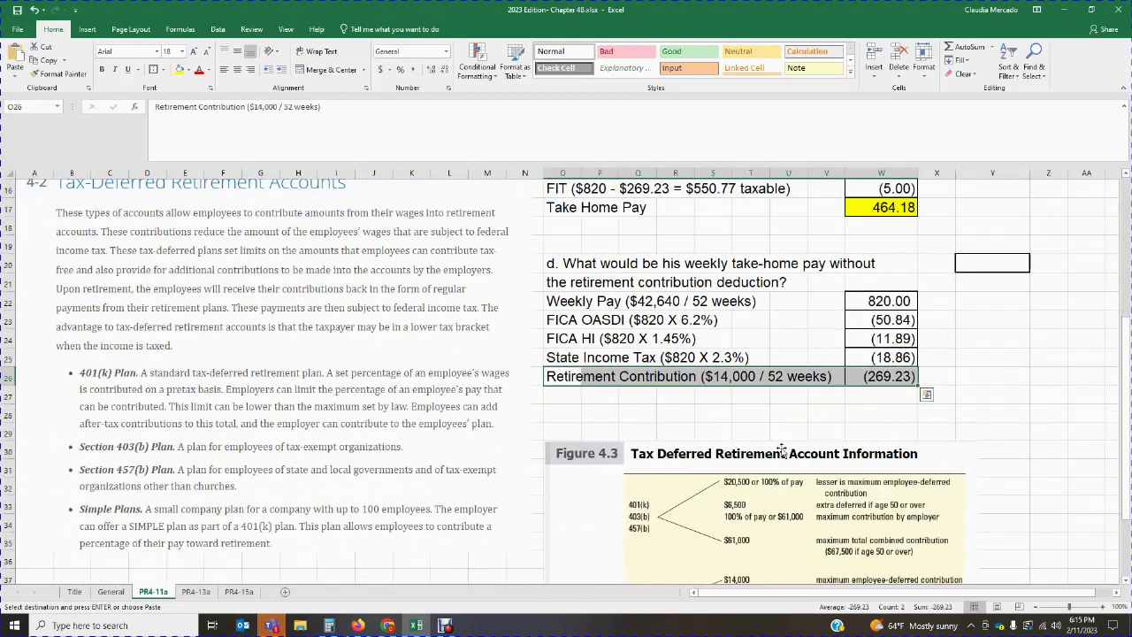
pyautogui.click(34, 9)
pyautogui.click(33, 10)
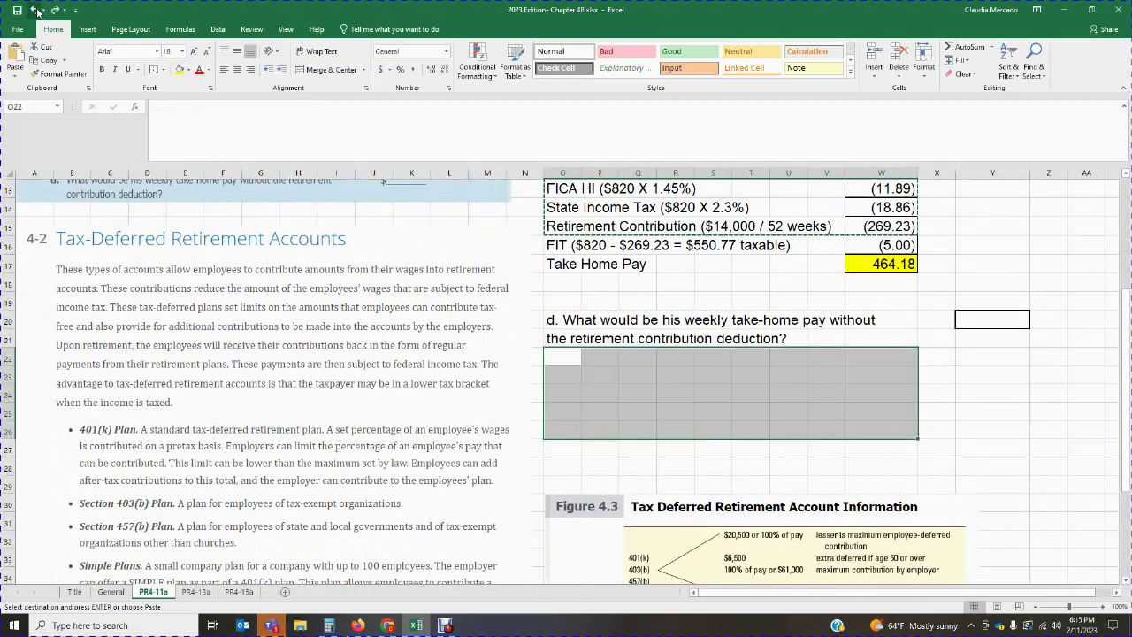
pyautogui.click(35, 10)
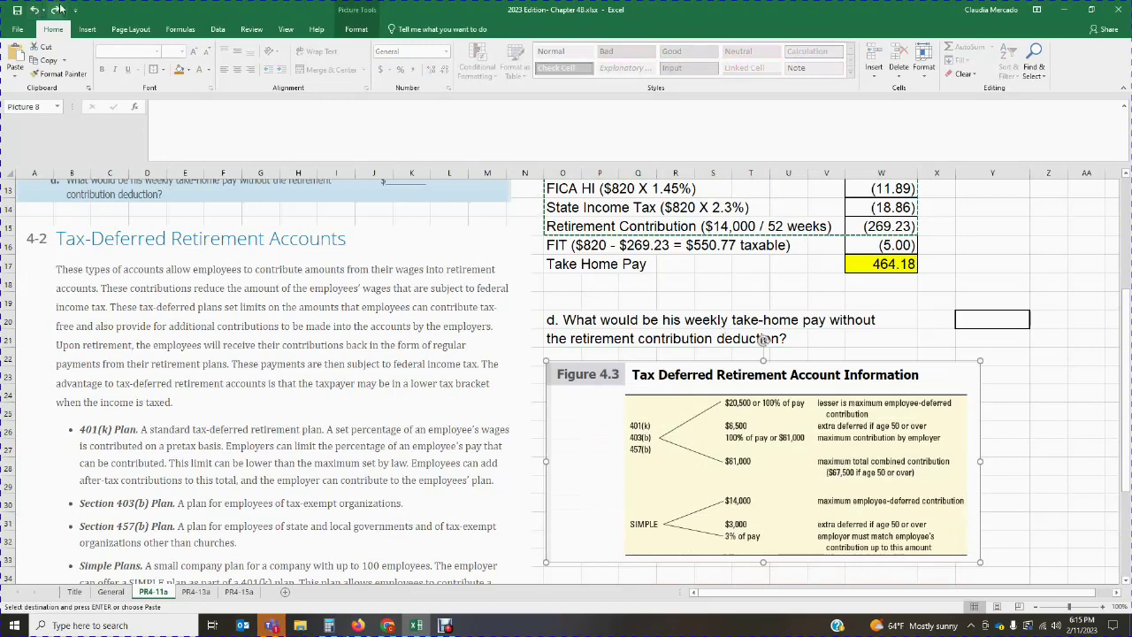
pyautogui.click(55, 10)
pyautogui.click(56, 9)
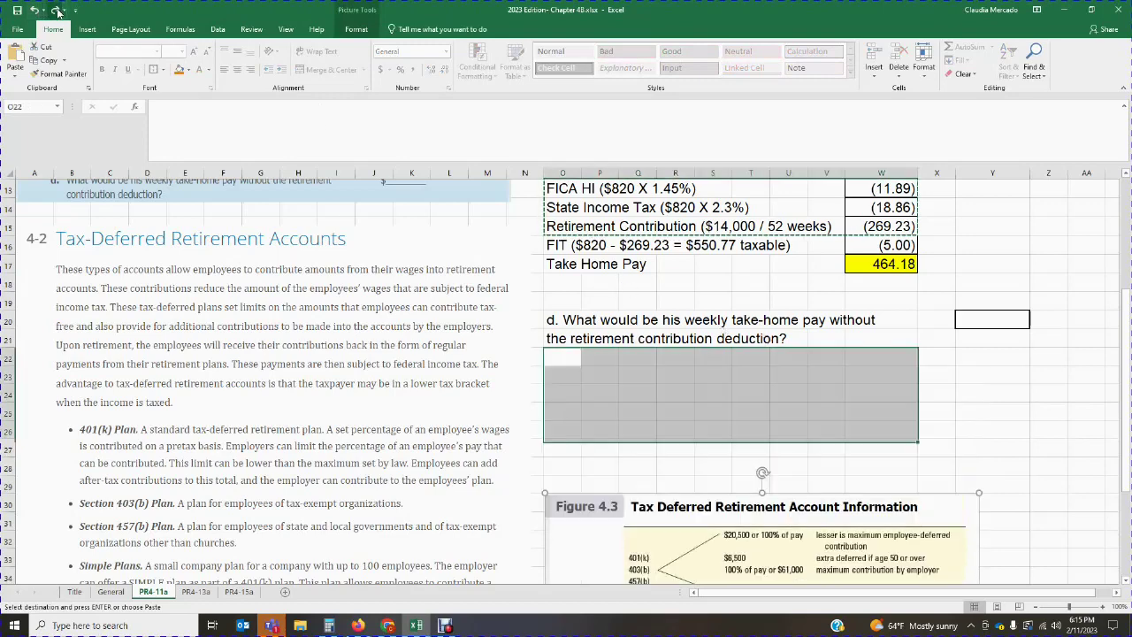
# Clear the retirement contribution label and amount from the pasted part d rows in O26:W26
pyautogui.click(1012, 413)
pyautogui.moveTo(574, 434); pyautogui.dragTo(871, 432)
pyautogui.press('Delete')
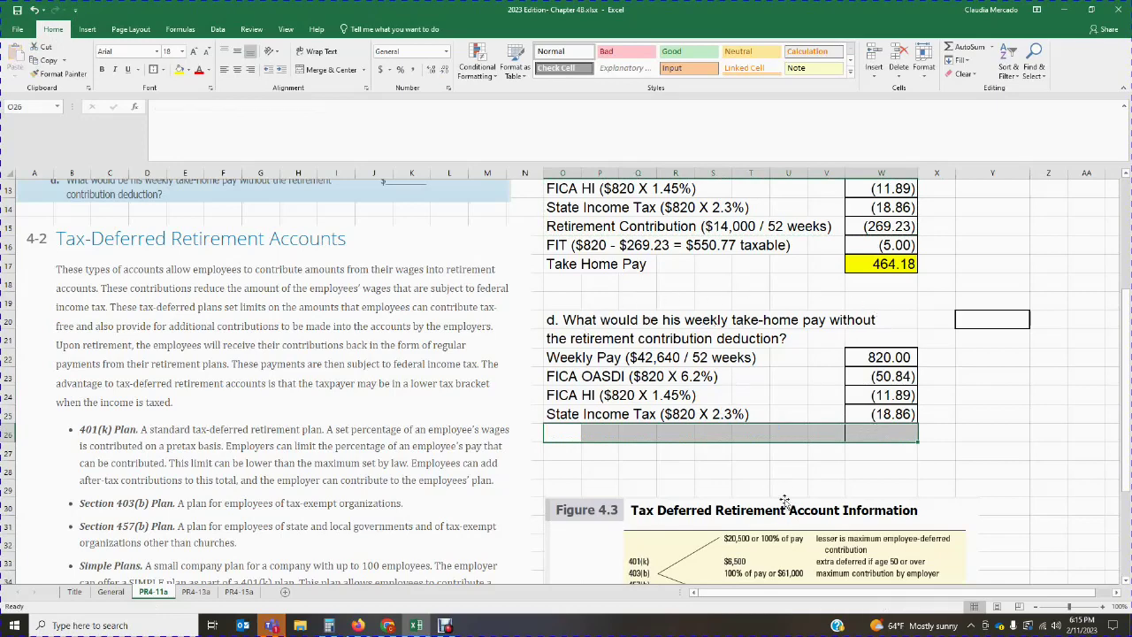
pyautogui.click(787, 472)
# Enter the label "FIT ($820)" in cell O26
pyautogui.click(570, 432)
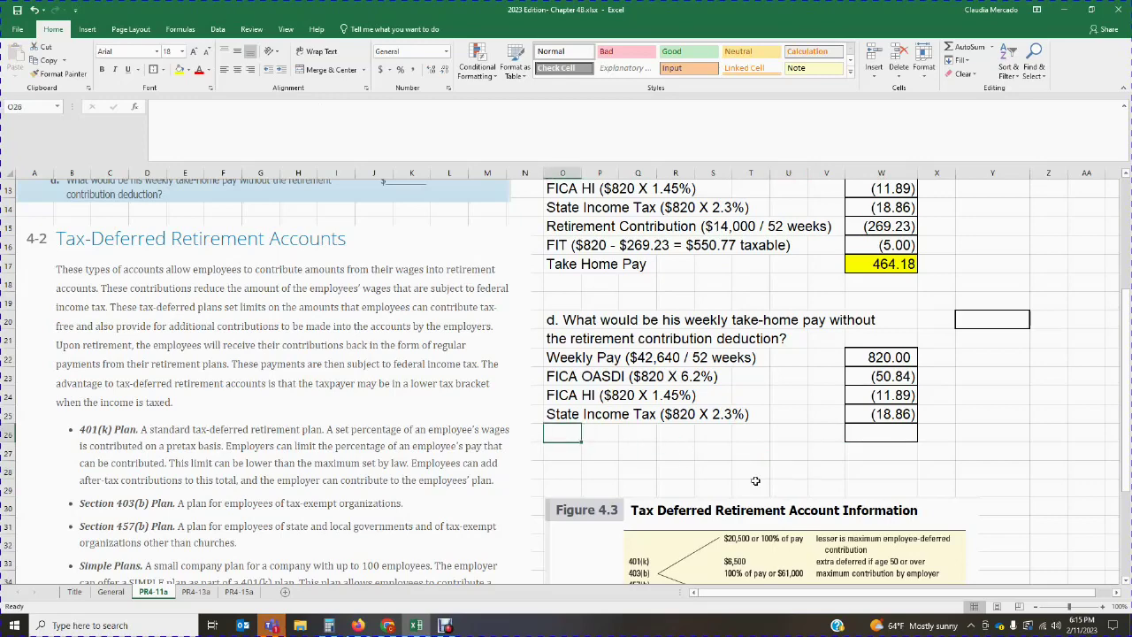
pyautogui.write('FIT')
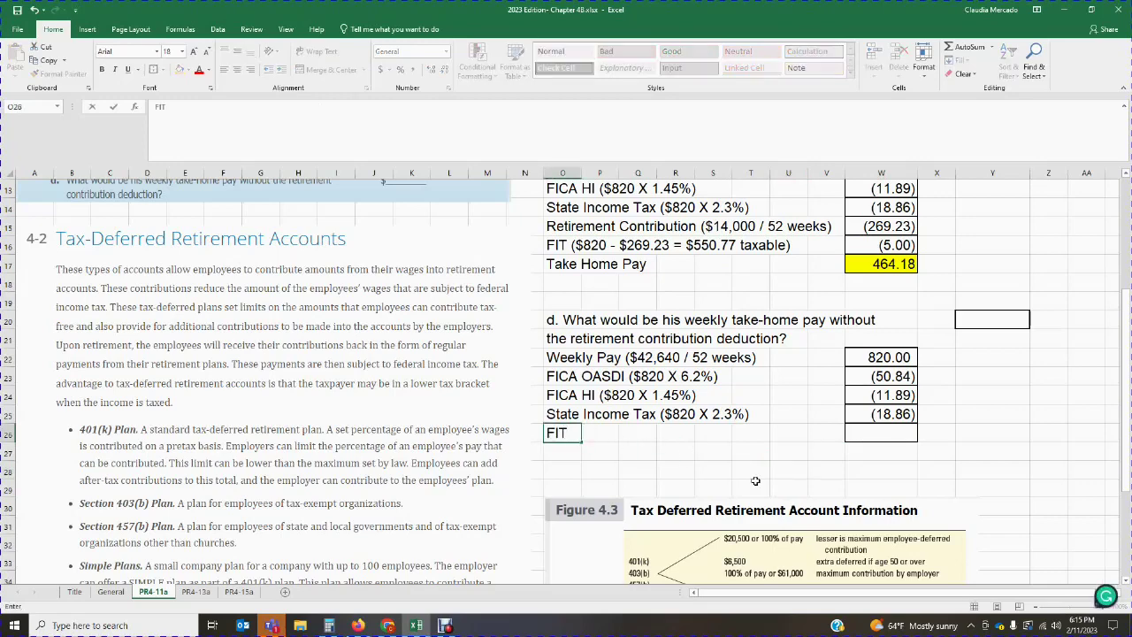
pyautogui.write(' ($820')
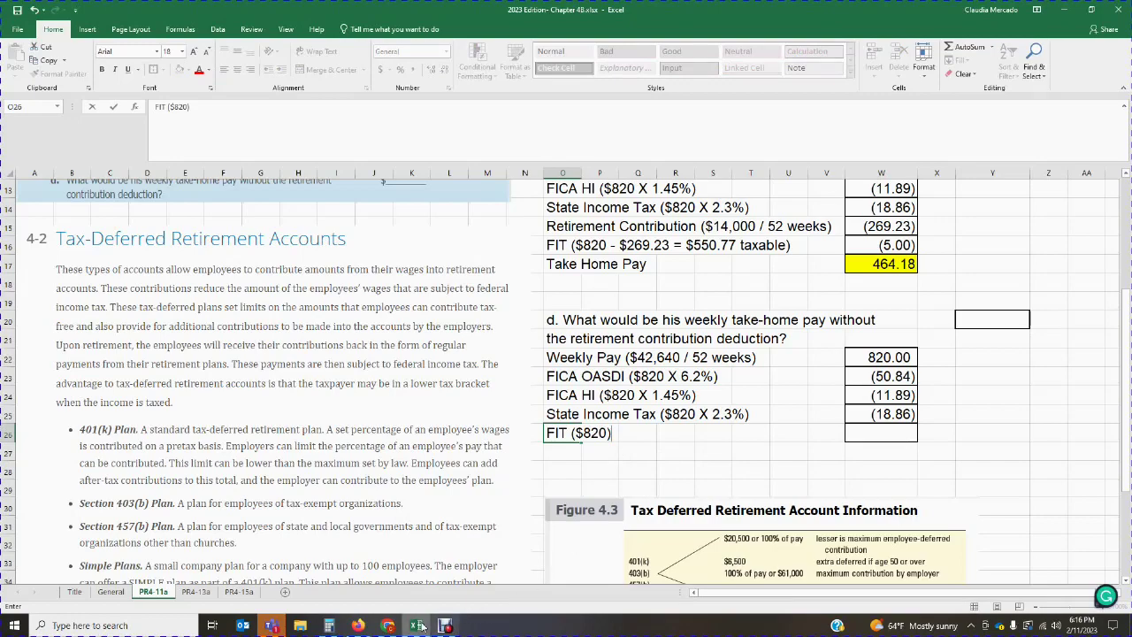
# Consult the weekly married-filing-jointly wage-bracket table in Chrome for $820, and enter -32.00 as the FIT in worksheet cell W26
pyautogui.click(388, 626)
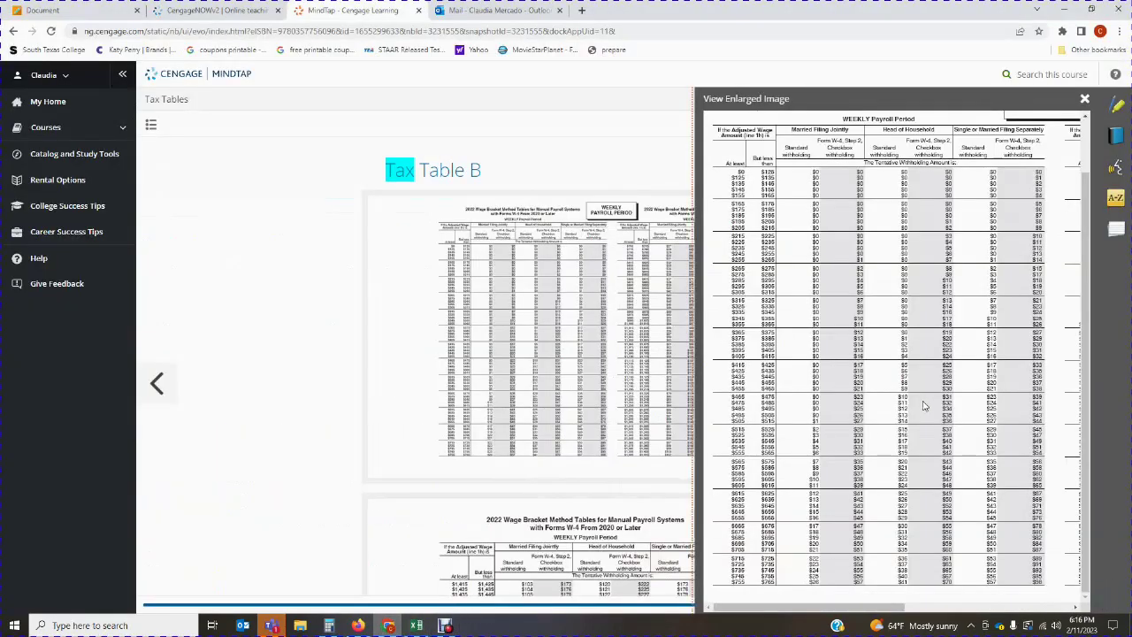
pyautogui.moveTo(847, 605); pyautogui.dragTo(1017, 624)
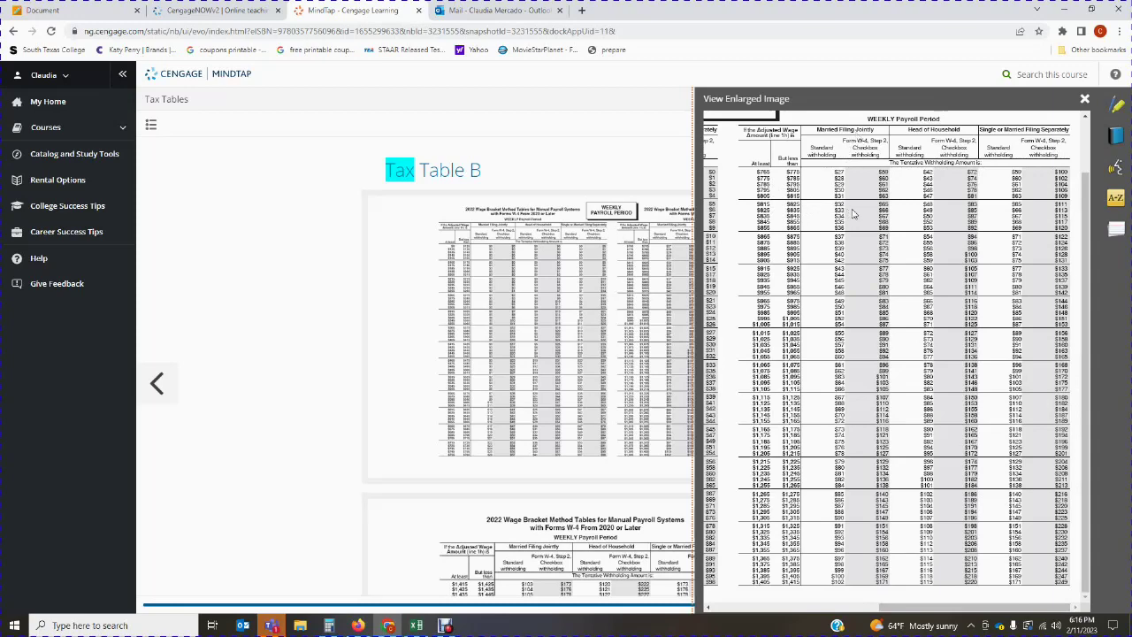
pyautogui.click(415, 626)
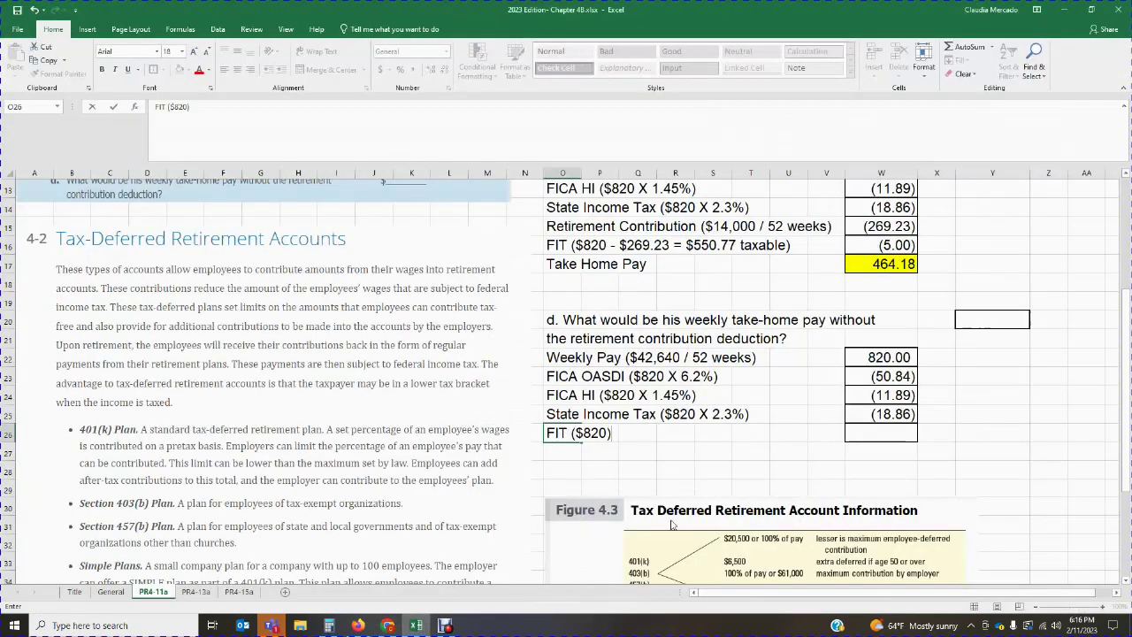
pyautogui.click(893, 440)
pyautogui.write('-')
pyautogui.write('325.')
pyautogui.press('BackSpace')
pyautogui.press('BackSpace')
pyautogui.write('.00')
pyautogui.press('Return')
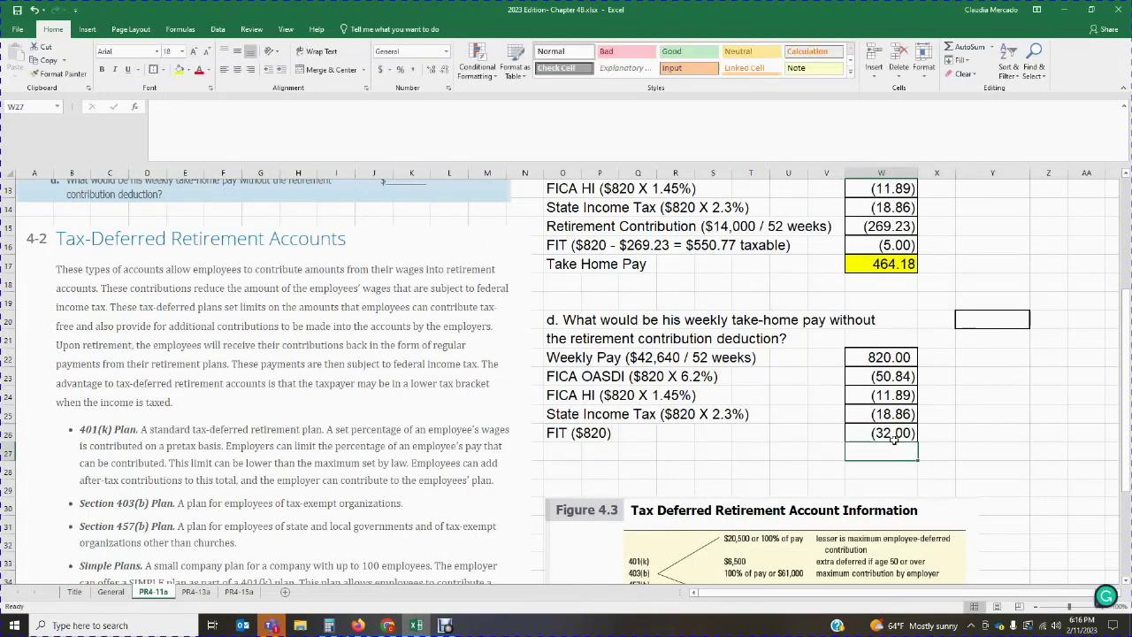
# Recheck the tax table in Chrome, return to the worksheet, add the label "Take Home Pay" in O27 and put a border around W27
pyautogui.click(383, 626)
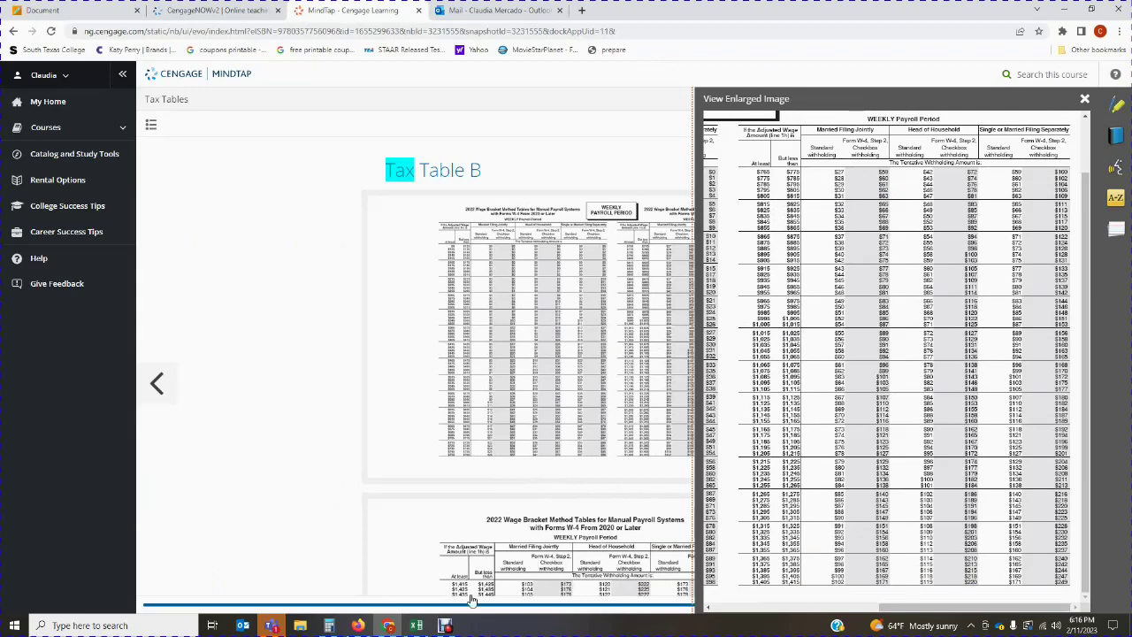
pyautogui.click(417, 625)
pyautogui.click(566, 449)
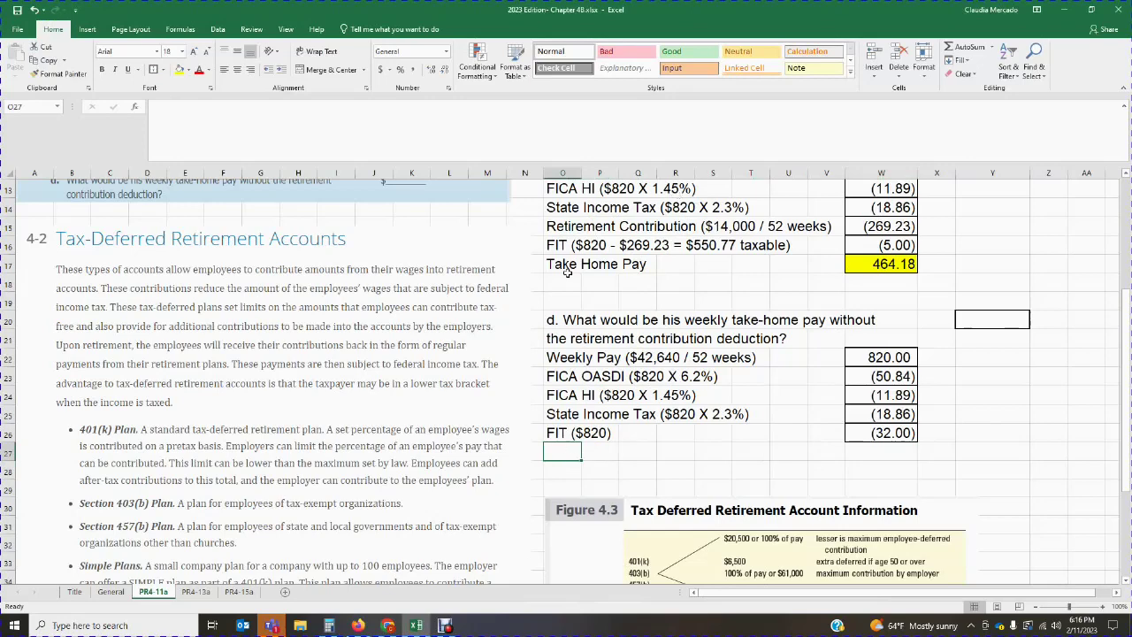
pyautogui.write('Take Home Pay')
pyautogui.press('Tab')
pyautogui.click(892, 454)
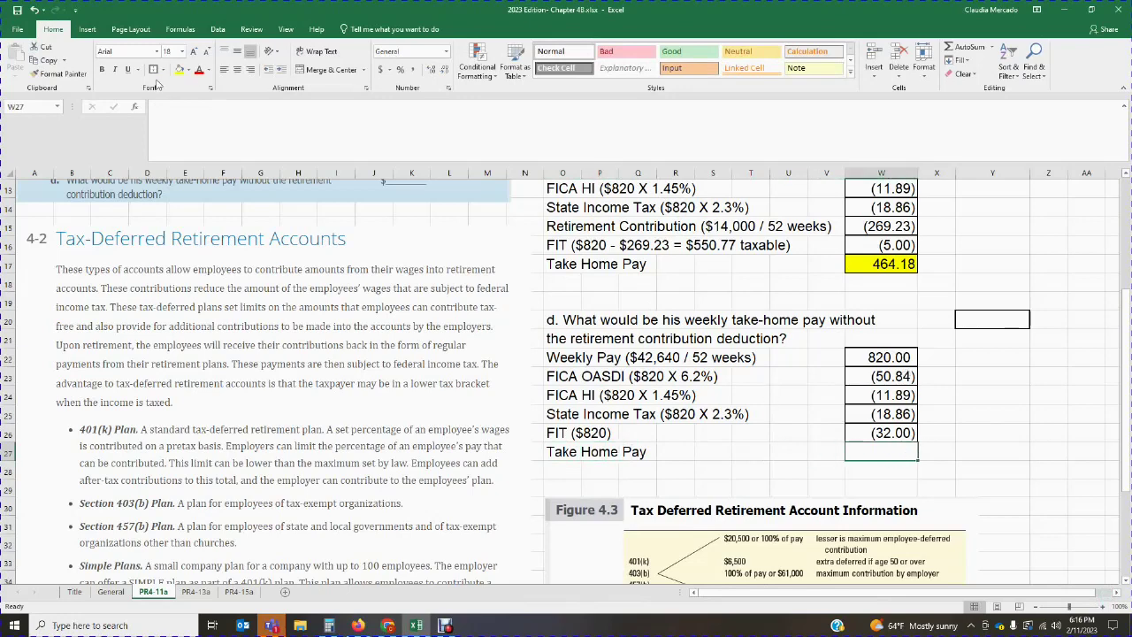
pyautogui.click(945, 467)
pyautogui.click(883, 455)
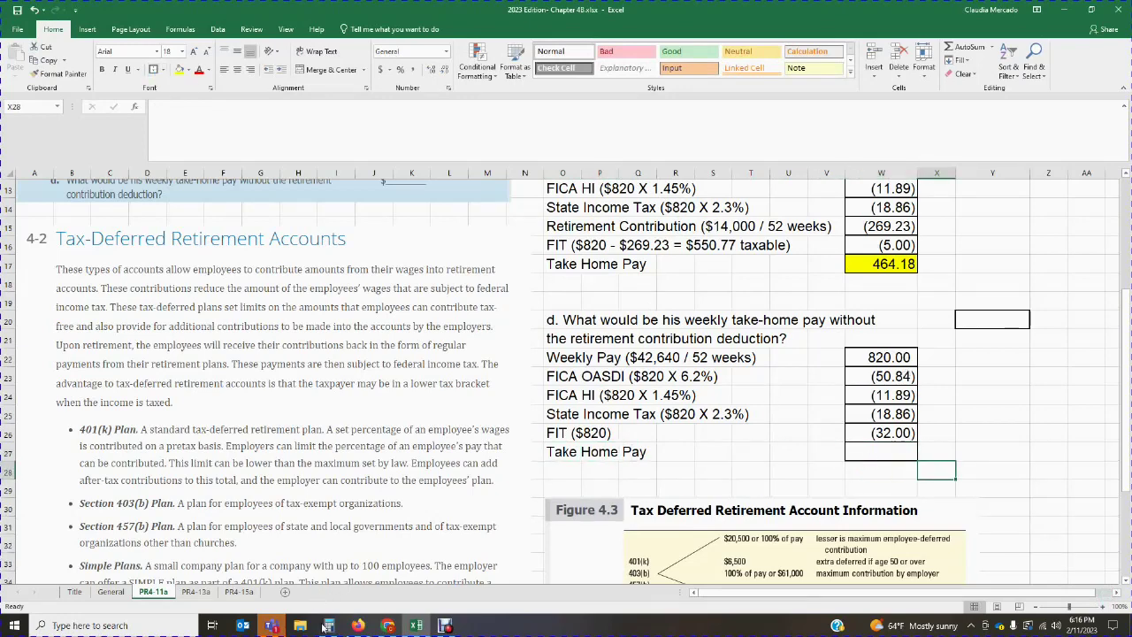
# Switch to Calculator, clear it and subtract 50.84, 11.89, 18.86 and 32 from 820 for the part d take-home pay
pyautogui.click(328, 625)
pyautogui.click(400, 315)
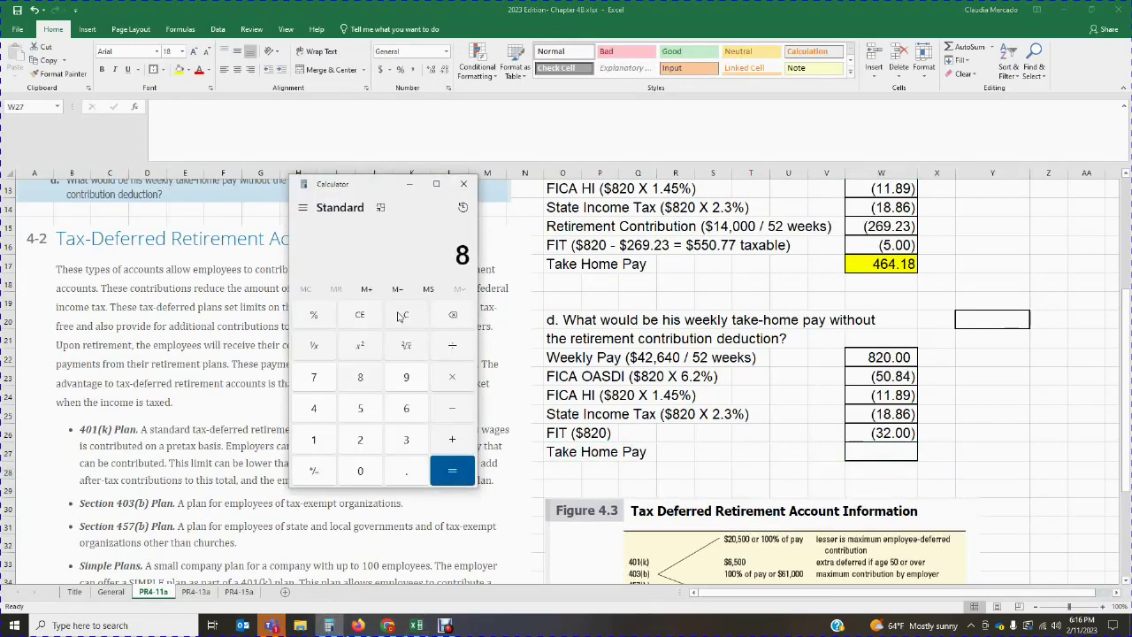
pyautogui.write('82050.84-11.89-183.86')
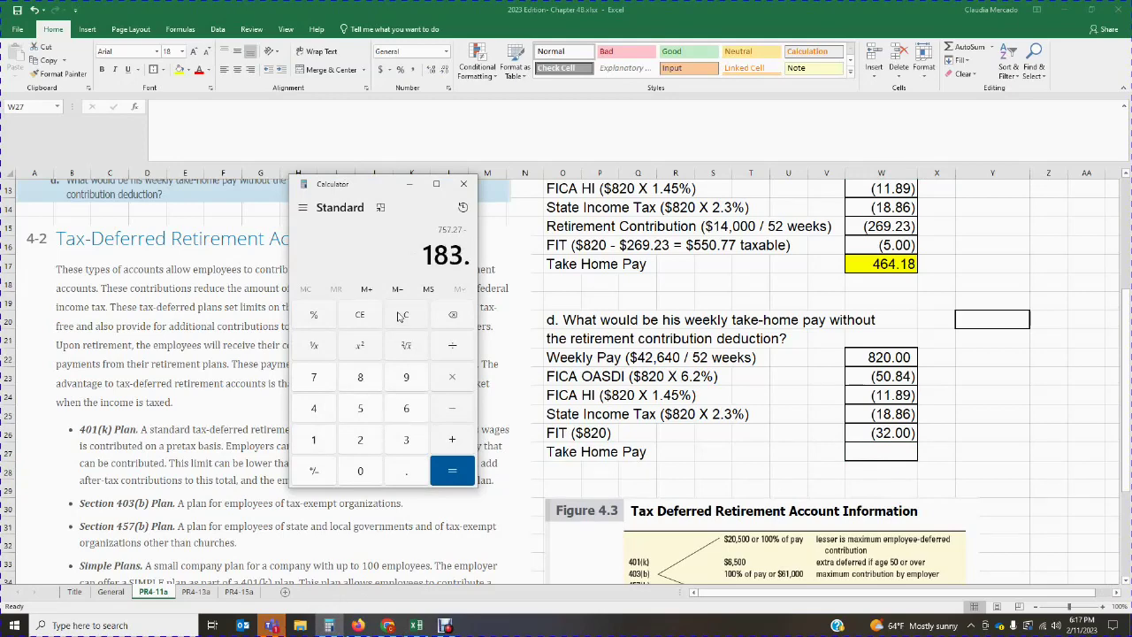
pyautogui.press('BackSpace')
pyautogui.press('BackSpace')
pyautogui.press('BackSpace')
pyautogui.press('BackSpace')
pyautogui.write('.786')
pyautogui.press('BackSpace')
pyautogui.press('BackSpace')
pyautogui.press('BackSpace')
pyautogui.write('86-32')
pyautogui.press('Return')
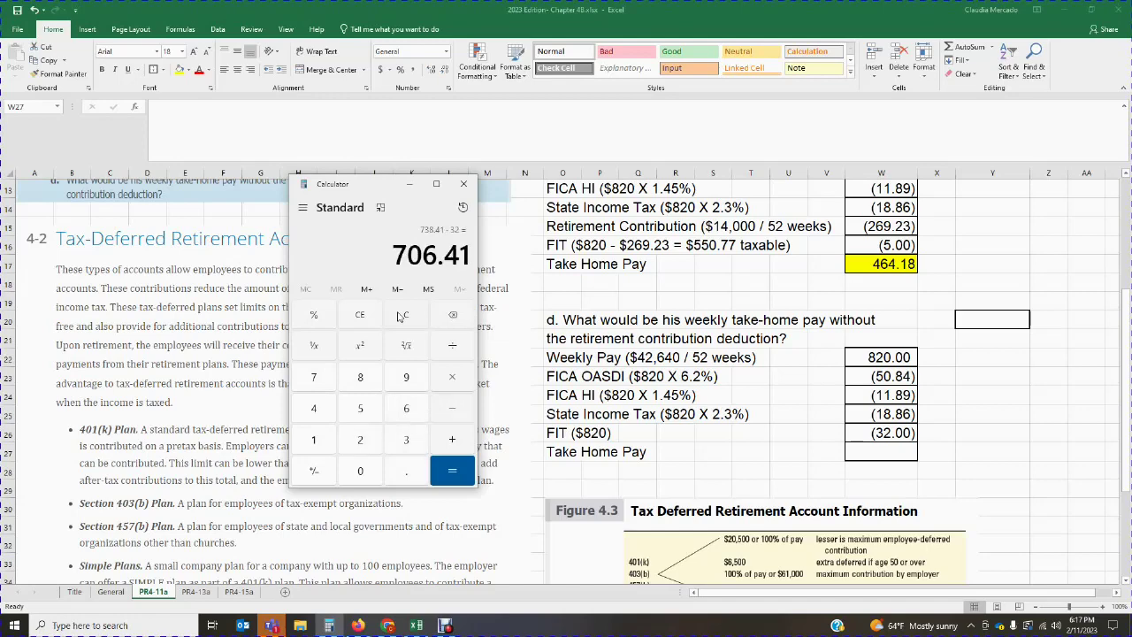
# Enter 706.41 as the part d take-home pay in cell W27 and highlight the cell with yellow fill
pyautogui.click(901, 450)
pyautogui.write('706.41')
pyautogui.hotkey('ctrl', 'Return')
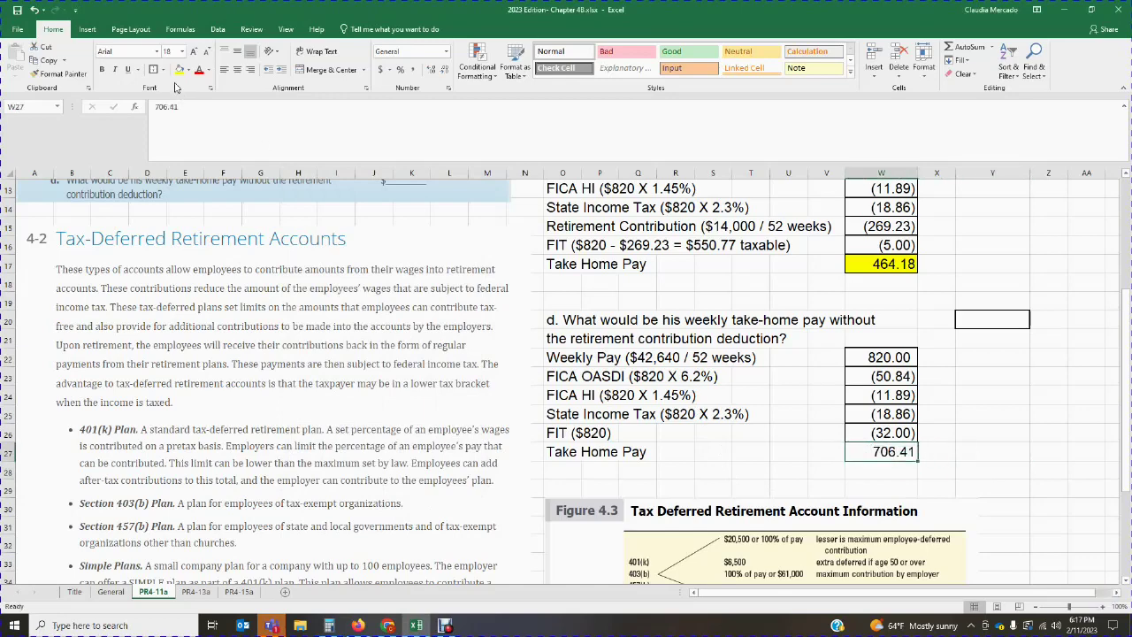
pyautogui.click(179, 69)
pyautogui.click(962, 390)
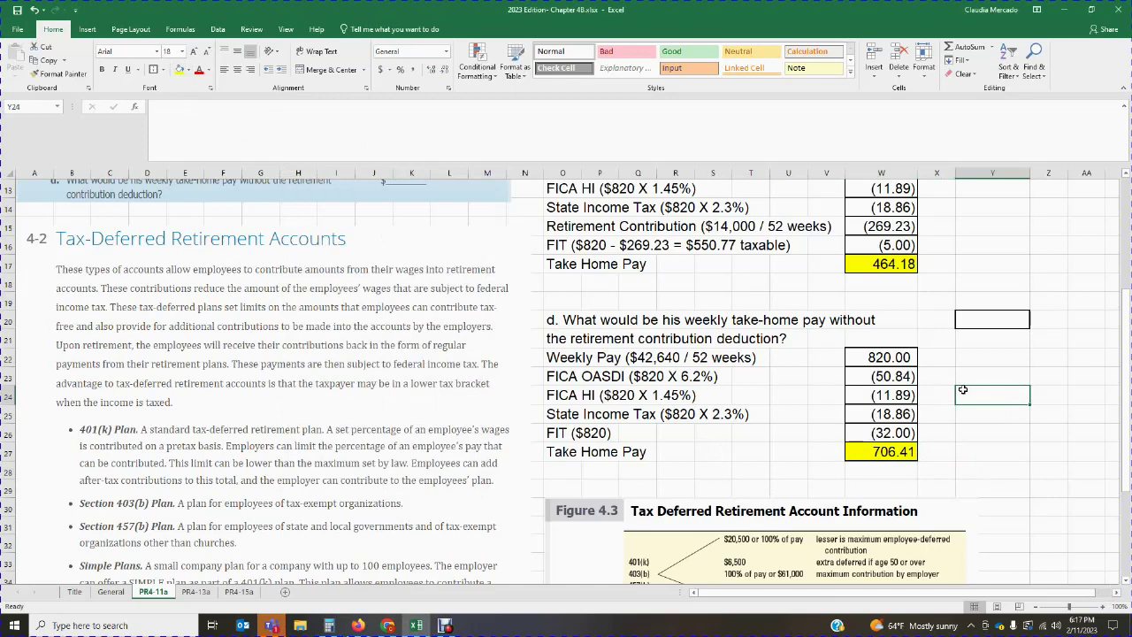
# Compare the weekly pay breakdowns of parts c and d, and review the problem text, retirement plan notes and Figure 4.3
pyautogui.scroll(2, 962, 390)
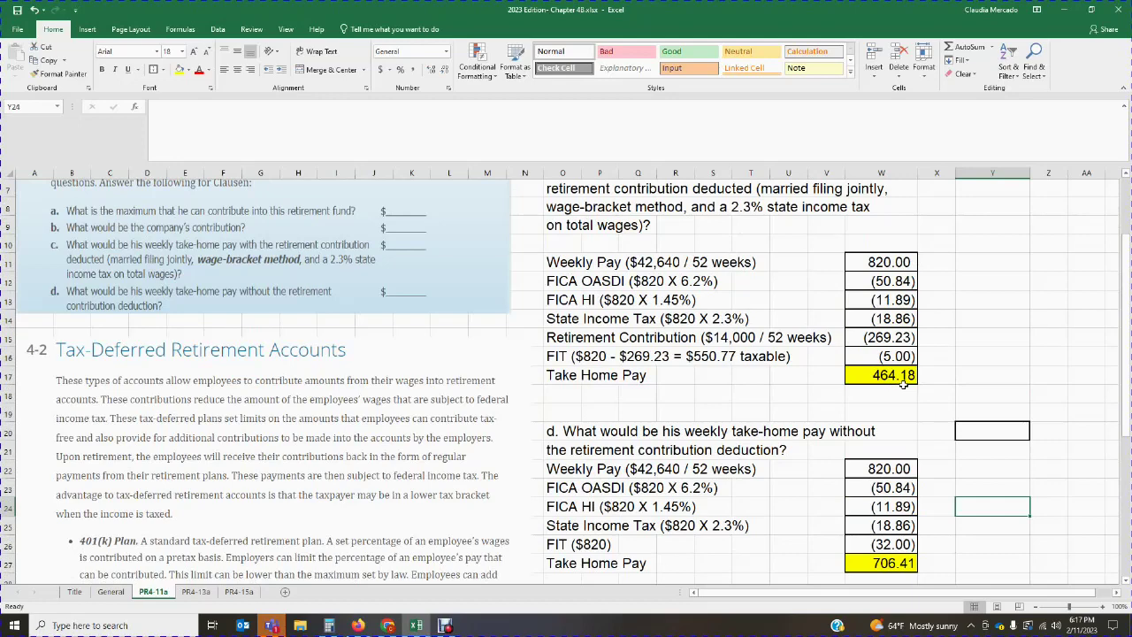
pyautogui.scroll(-2, 904, 378)
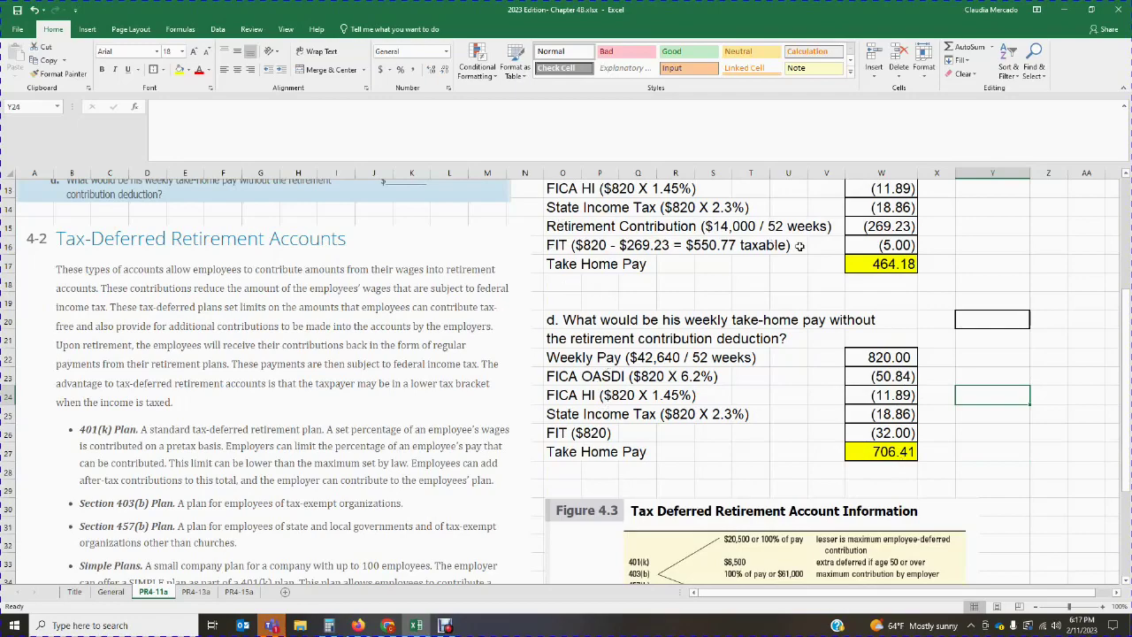
pyautogui.scroll(2, 672, 255)
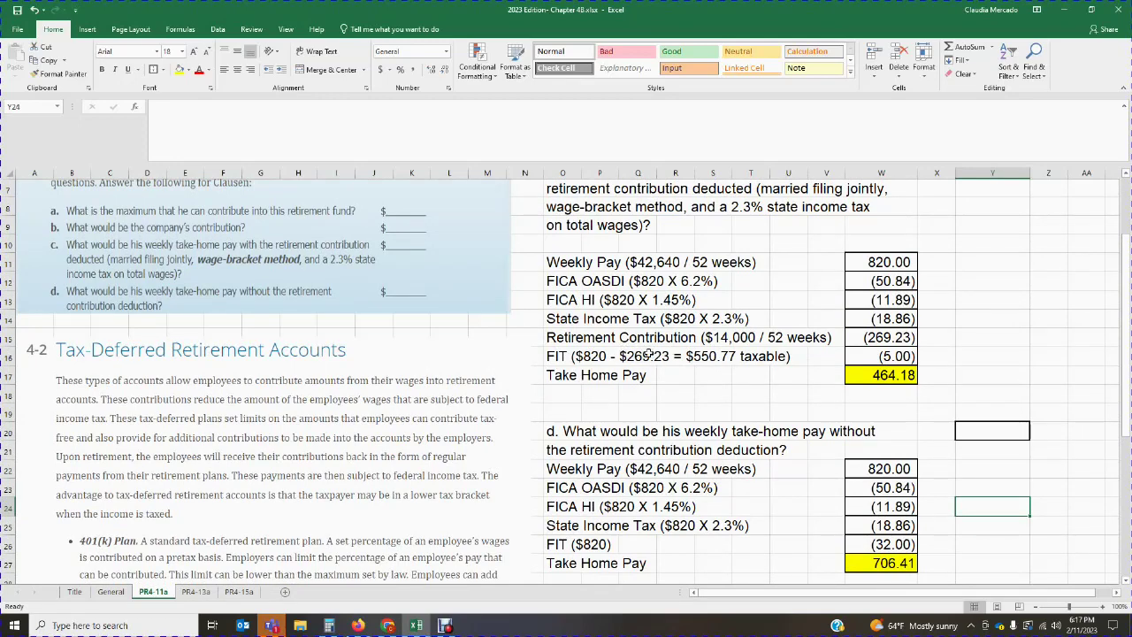
pyautogui.scroll(-1, 648, 354)
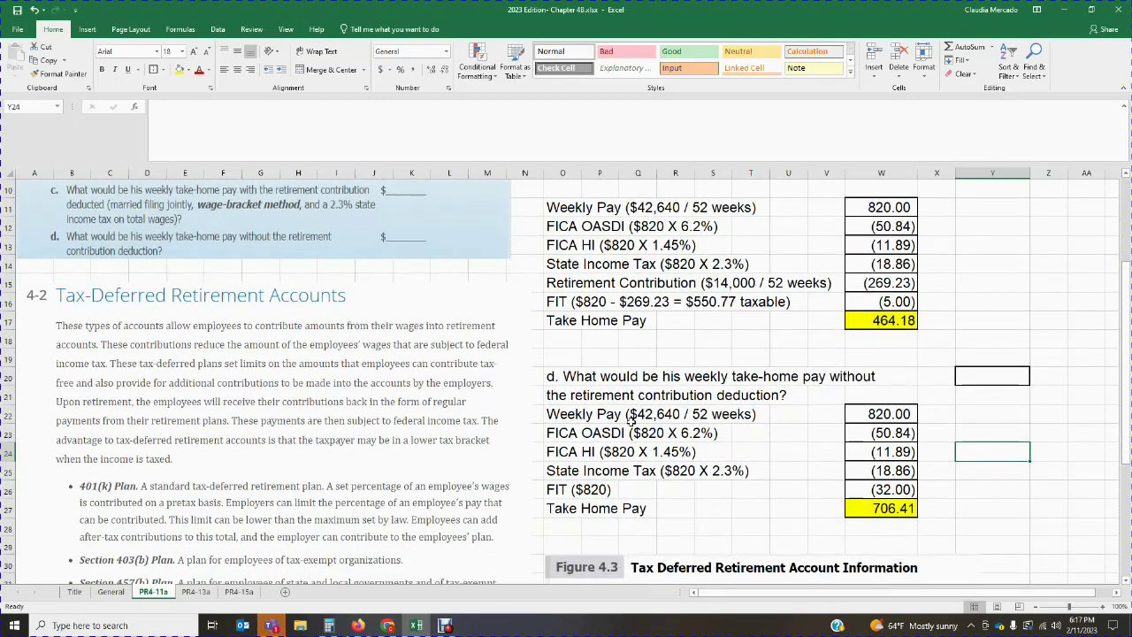
pyautogui.scroll(-1, 619, 411)
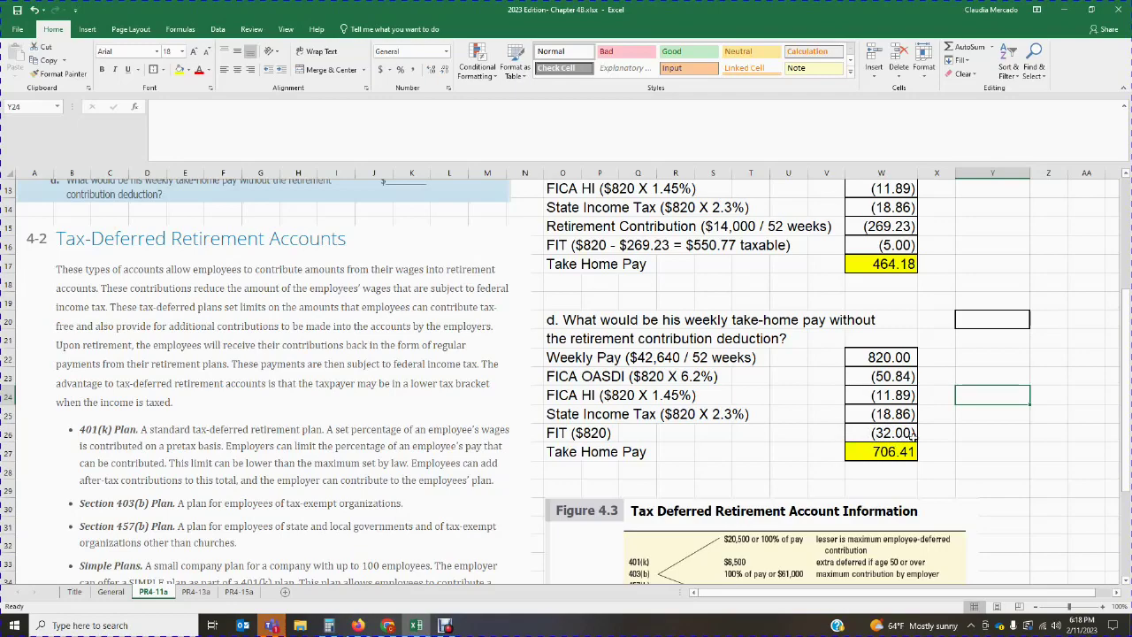
pyautogui.scroll(2, 837, 334)
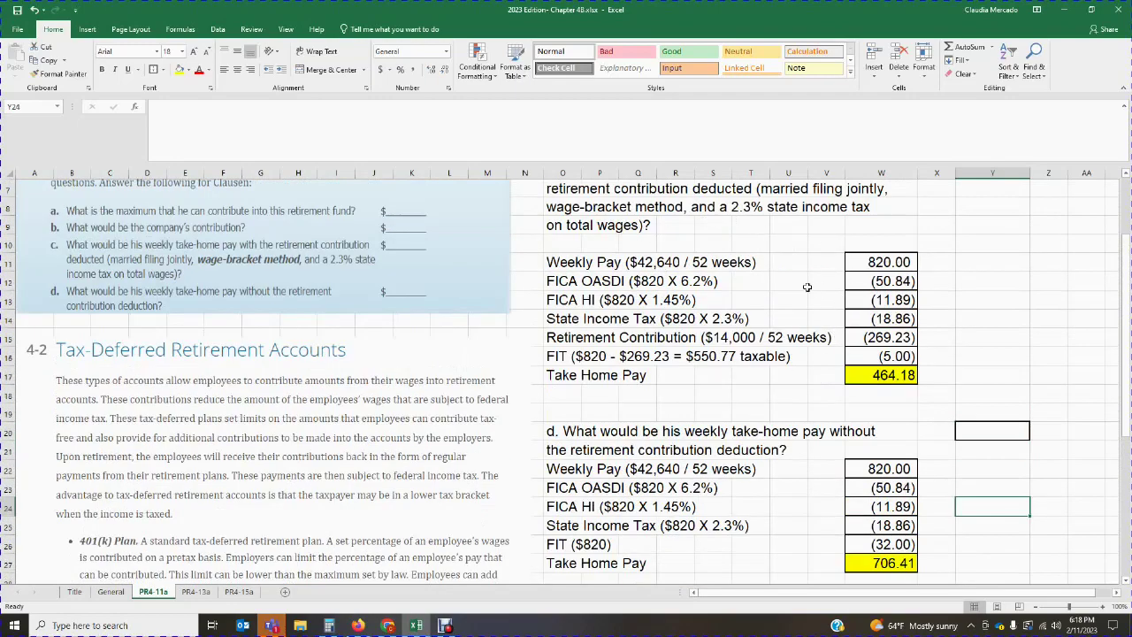
pyautogui.scroll(-1, 812, 308)
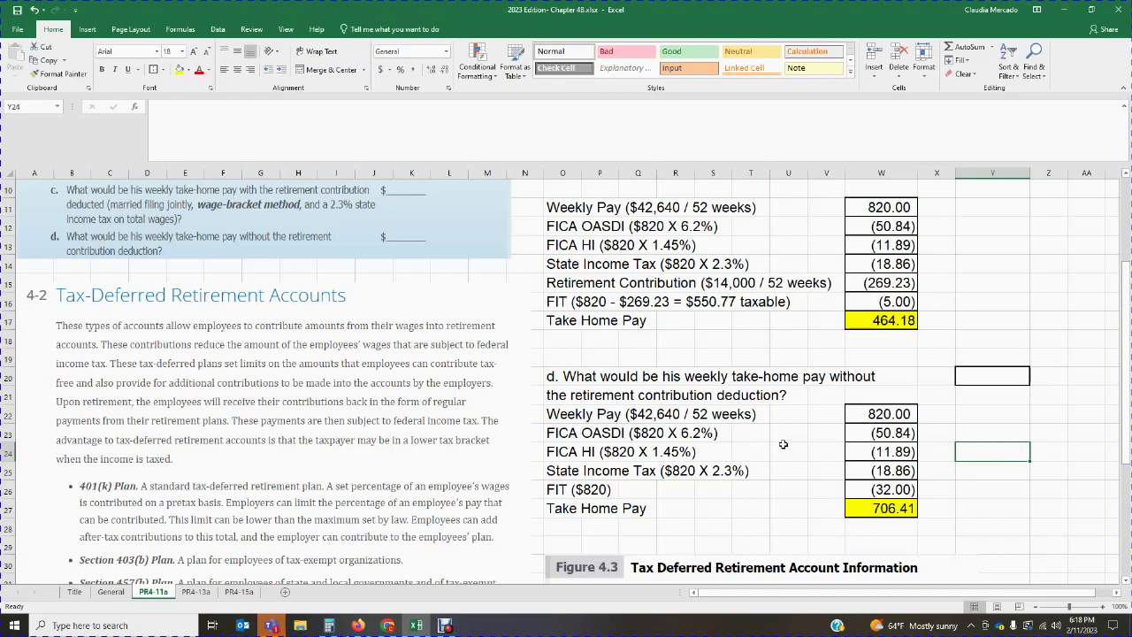
pyautogui.scroll(-3, 782, 444)
pyautogui.scroll(6, 783, 444)
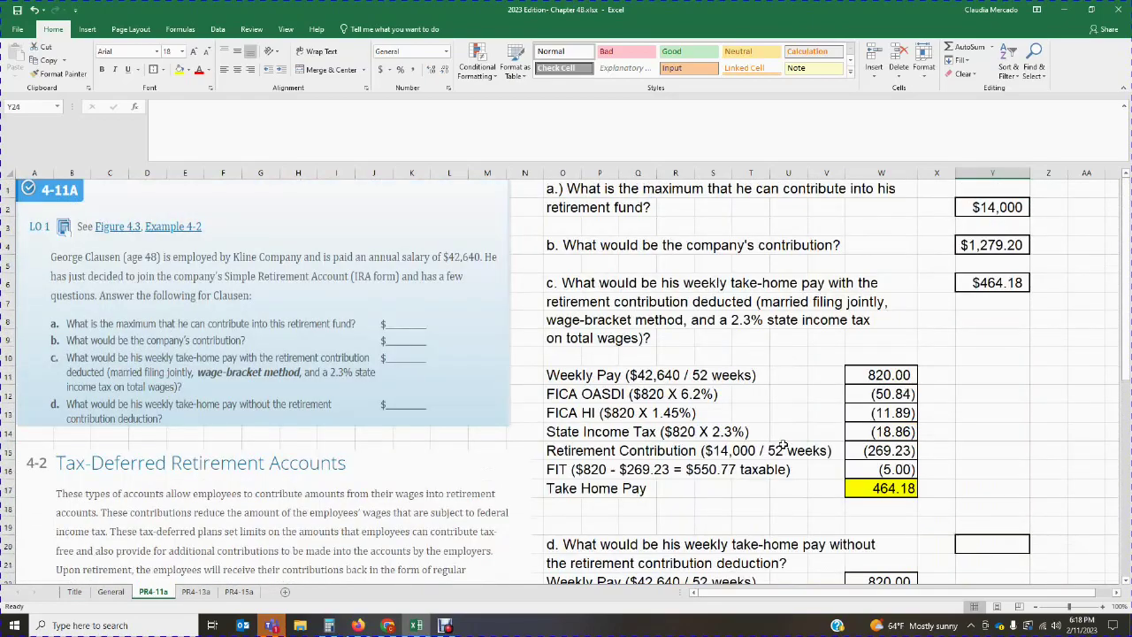
pyautogui.scroll(-2, 313, 347)
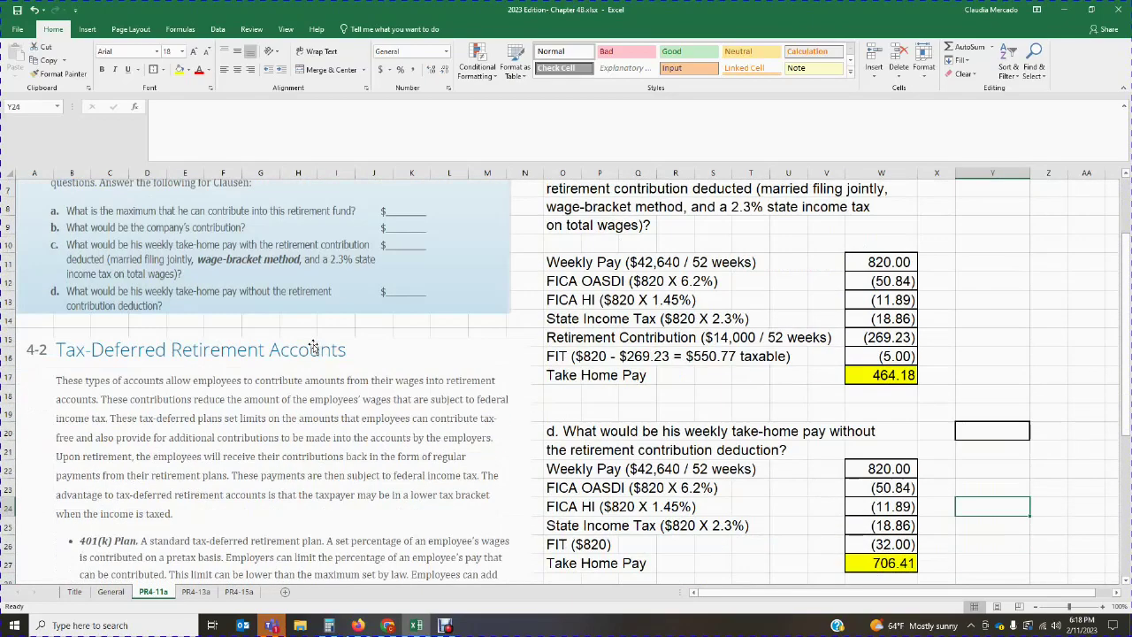
pyautogui.scroll(-4, 358, 407)
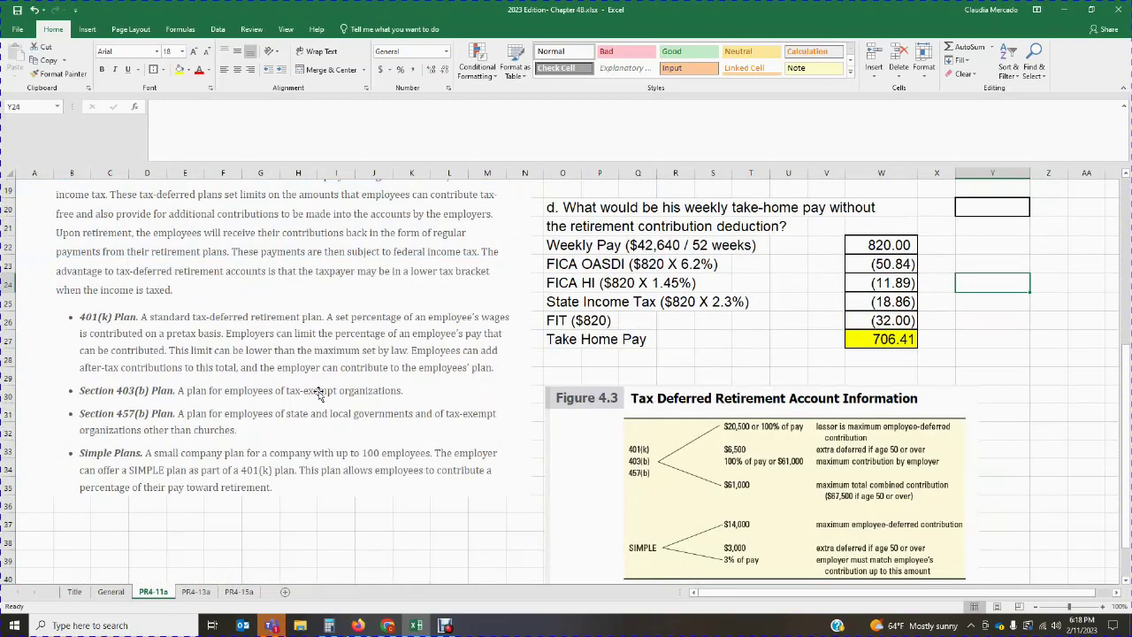
pyautogui.scroll(-1, 319, 394)
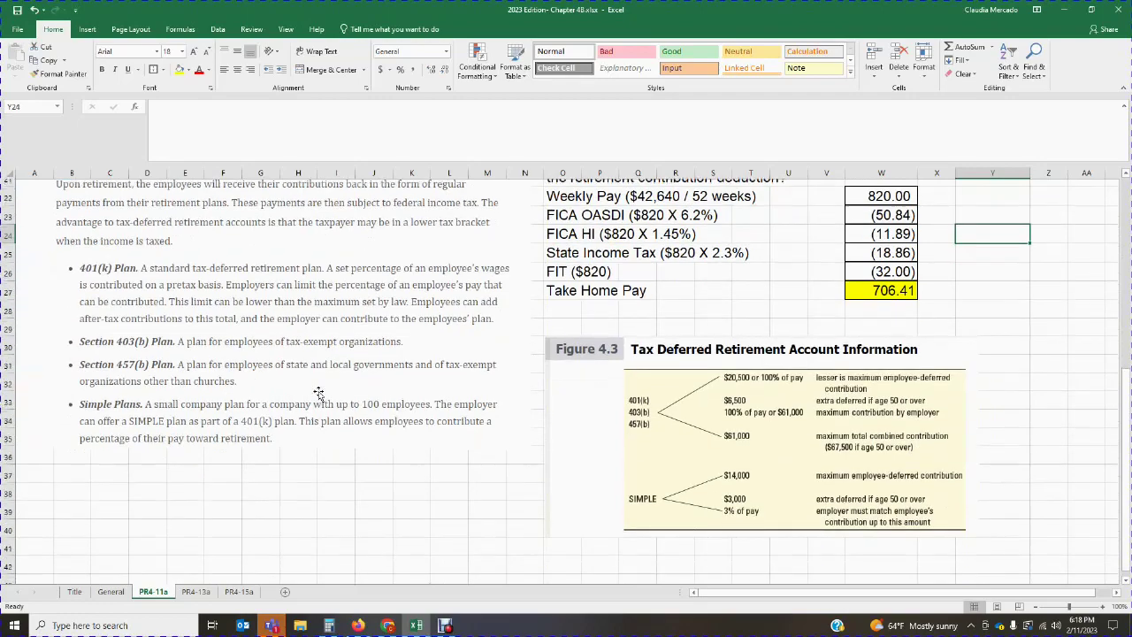
pyautogui.scroll(7, 319, 394)
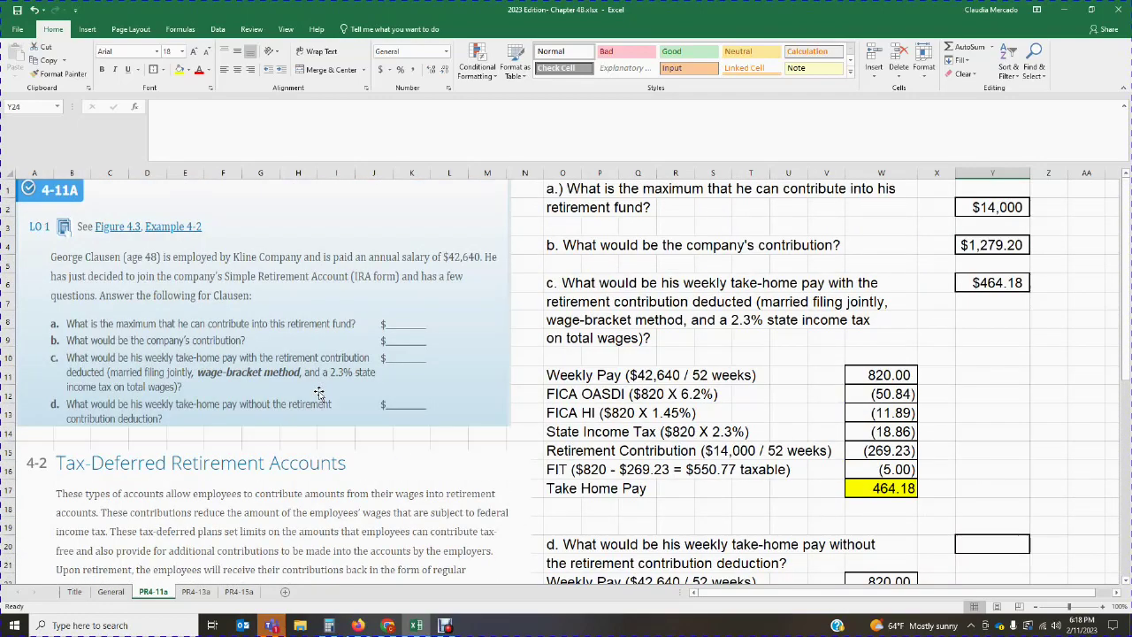
pyautogui.scroll(-4, 738, 334)
pyautogui.scroll(4, 738, 336)
pyautogui.click(445, 626)
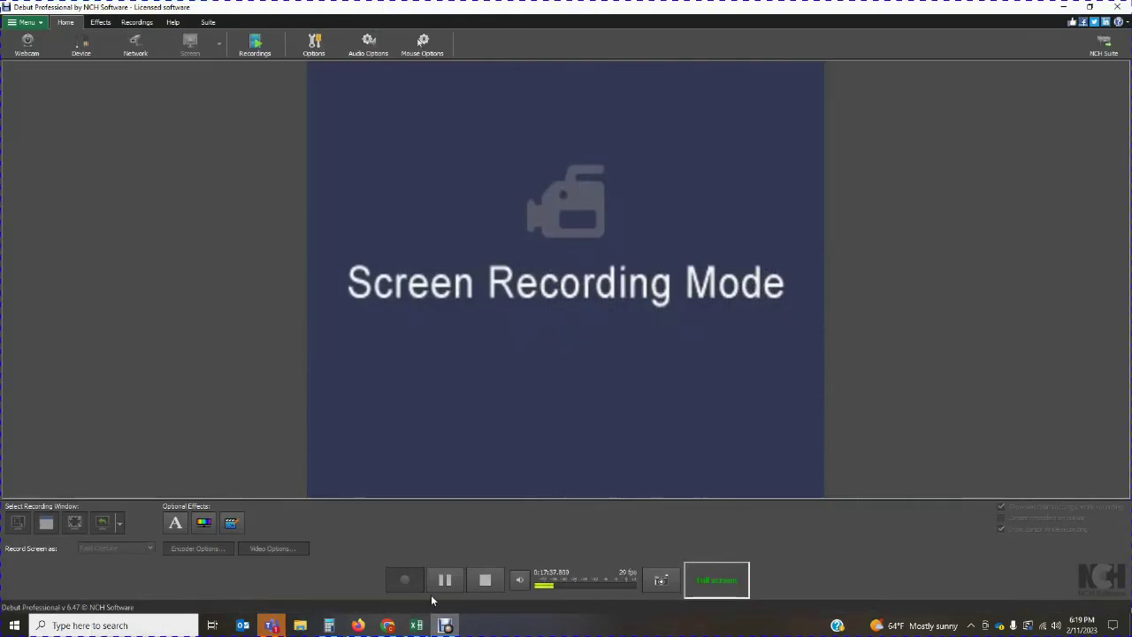